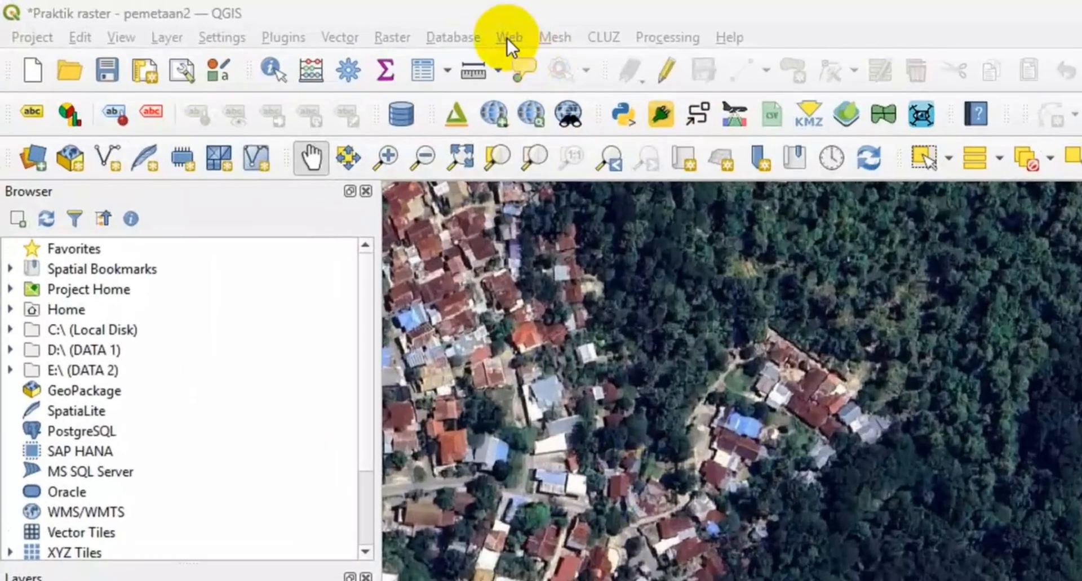
{"action": "left_click", "coordinate": [507, 39]}
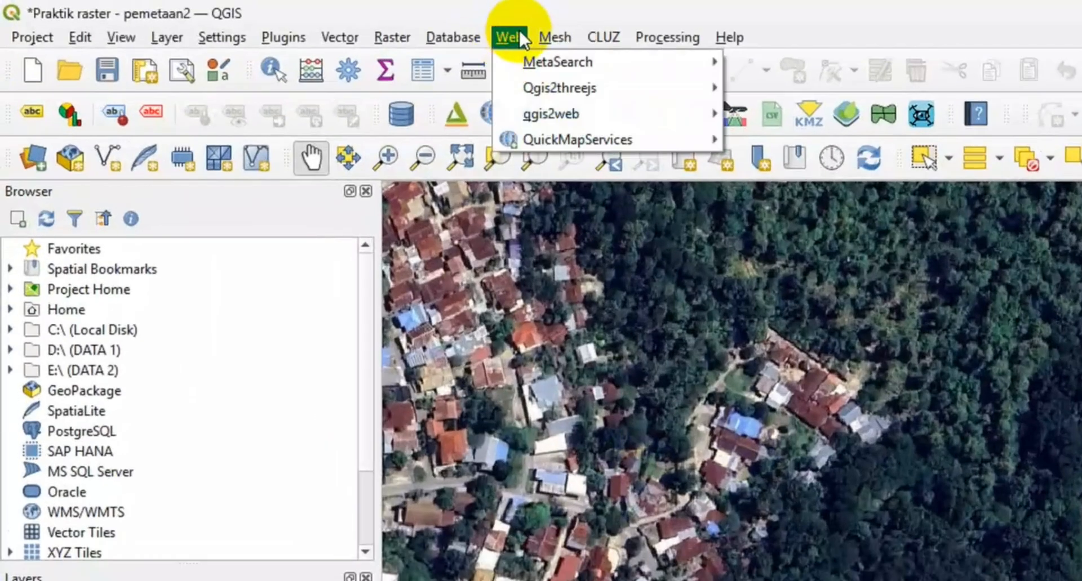
{"action": "mouse_move", "coordinate": [540, 140]}
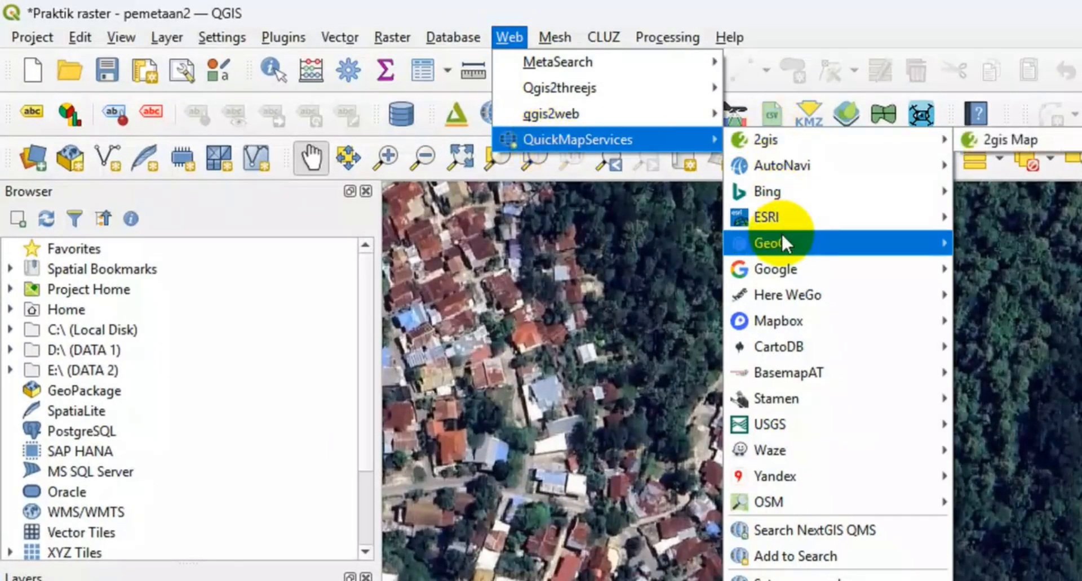
{"action": "mouse_move", "coordinate": [786, 270]}
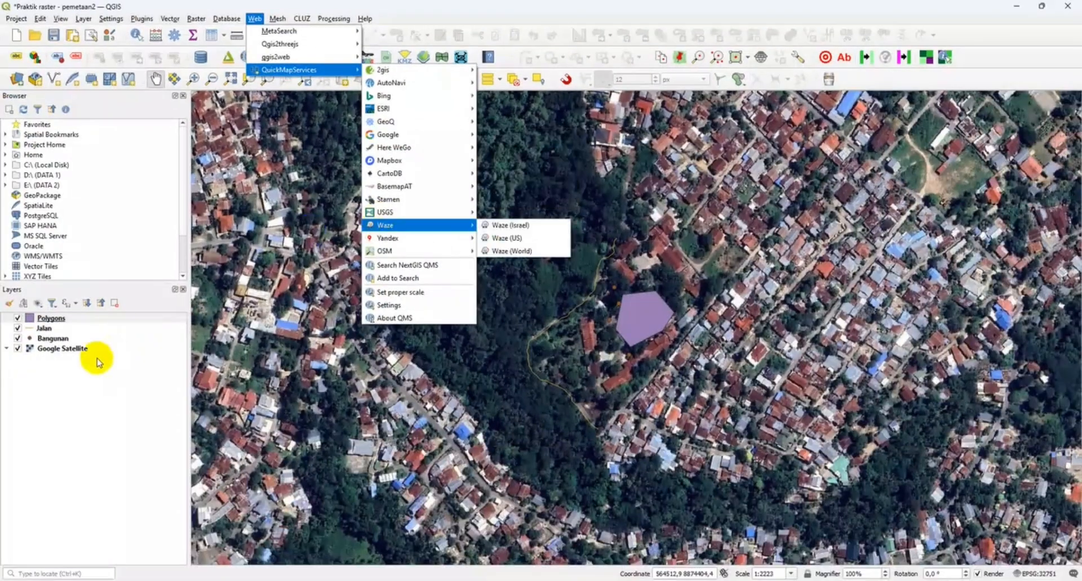
{"action": "left_click", "coordinate": [98, 362]}
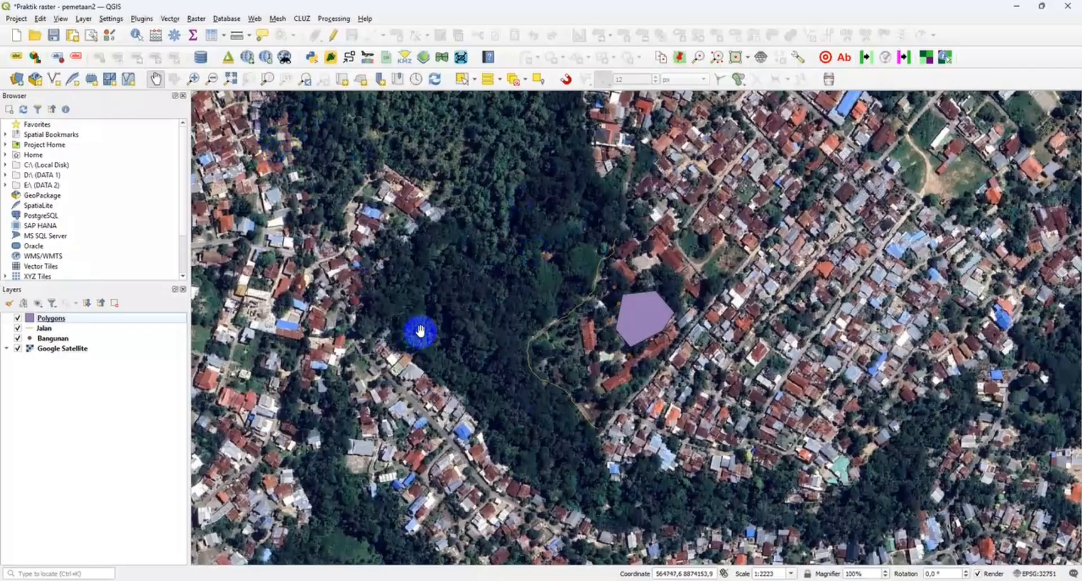
- Set the map scale to 1:2200 with the purple polygon near the middle of the map
{"action": "scroll", "coordinate": [420, 331], "scroll_direction": "down", "scroll_amount": 1}
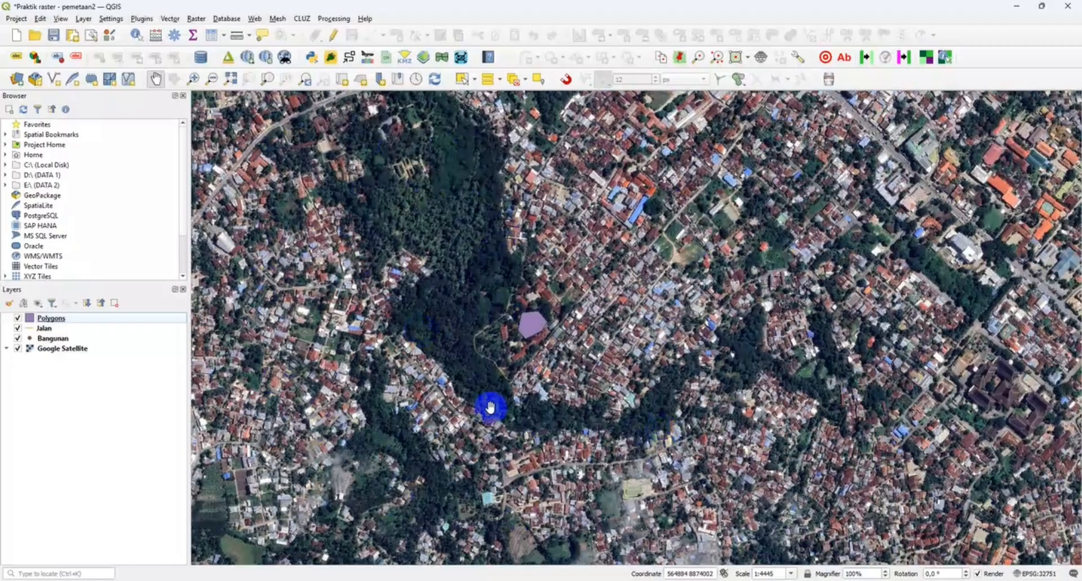
{"action": "scroll", "coordinate": [442, 345], "scroll_direction": "up", "scroll_amount": 1}
{"action": "scroll", "coordinate": [442, 345], "scroll_direction": "up", "scroll_amount": 1}
{"action": "left_click_drag", "start_coordinate": [656, 290], "coordinate": [535, 331]}
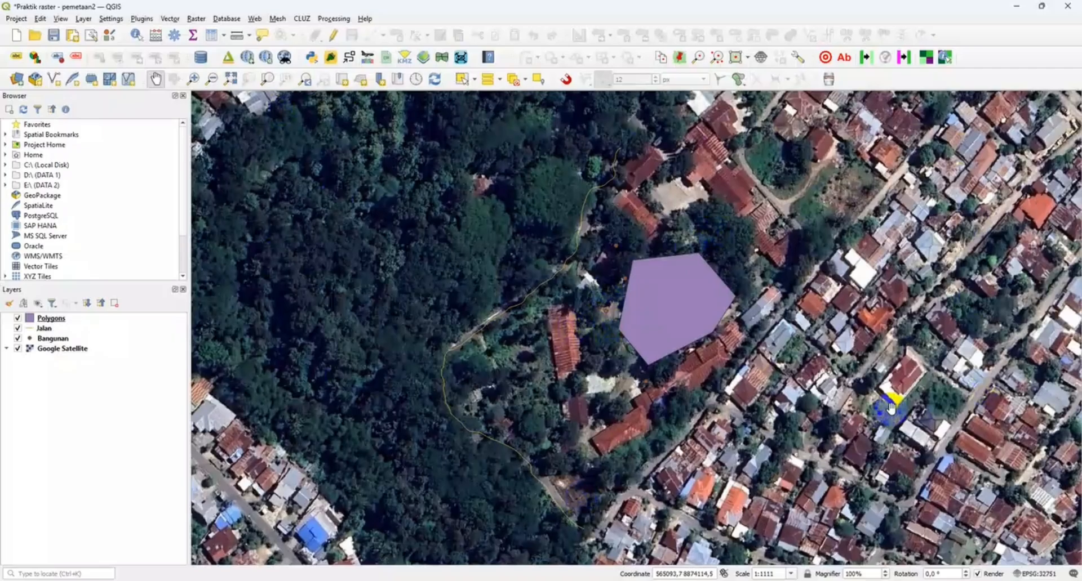
{"action": "scroll", "coordinate": [891, 407], "scroll_direction": "down", "scroll_amount": 1}
{"action": "left_click_drag", "start_coordinate": [932, 391], "coordinate": [753, 324]}
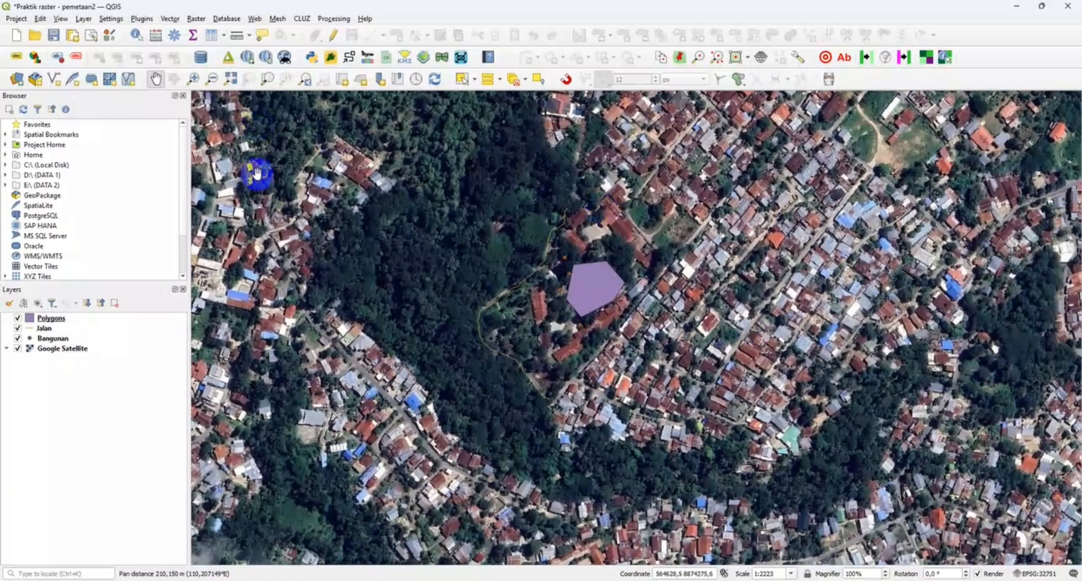
{"action": "left_click_drag", "start_coordinate": [715, 193], "coordinate": [723, 218]}
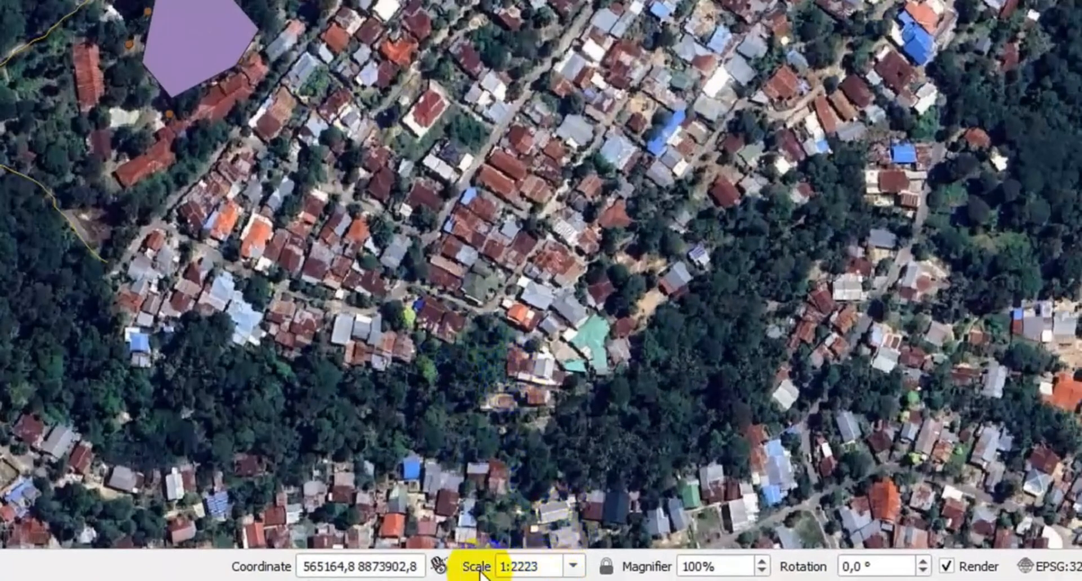
{"action": "left_click", "coordinate": [547, 567]}
{"action": "key", "text": "BackSpace"}
{"action": "key", "text": "BackSpace"}
{"action": "type", "text": "00"}
{"action": "key", "text": "Return"}
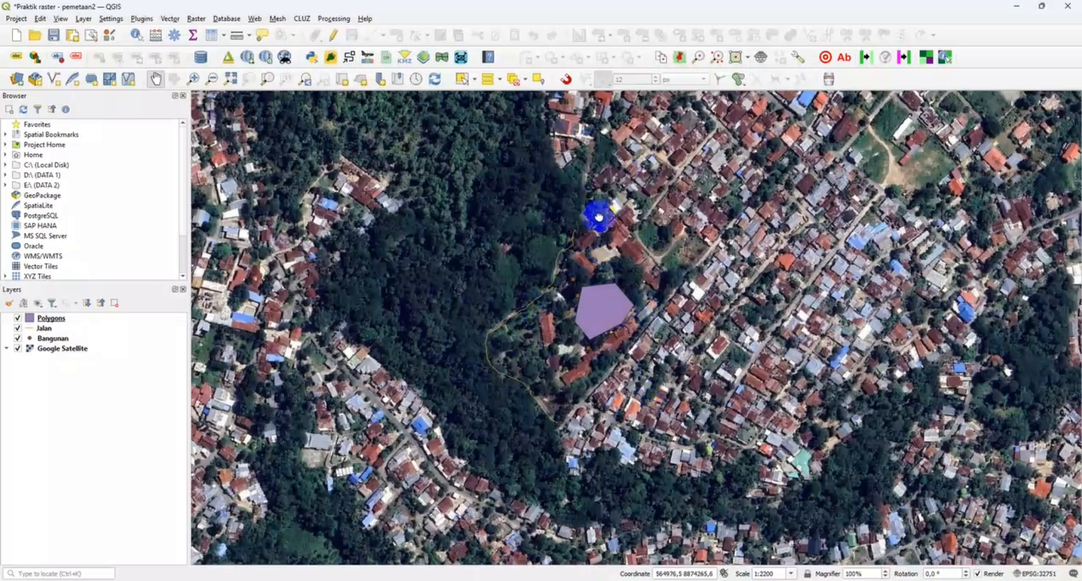
{"action": "left_click_drag", "start_coordinate": [597, 214], "coordinate": [602, 220]}
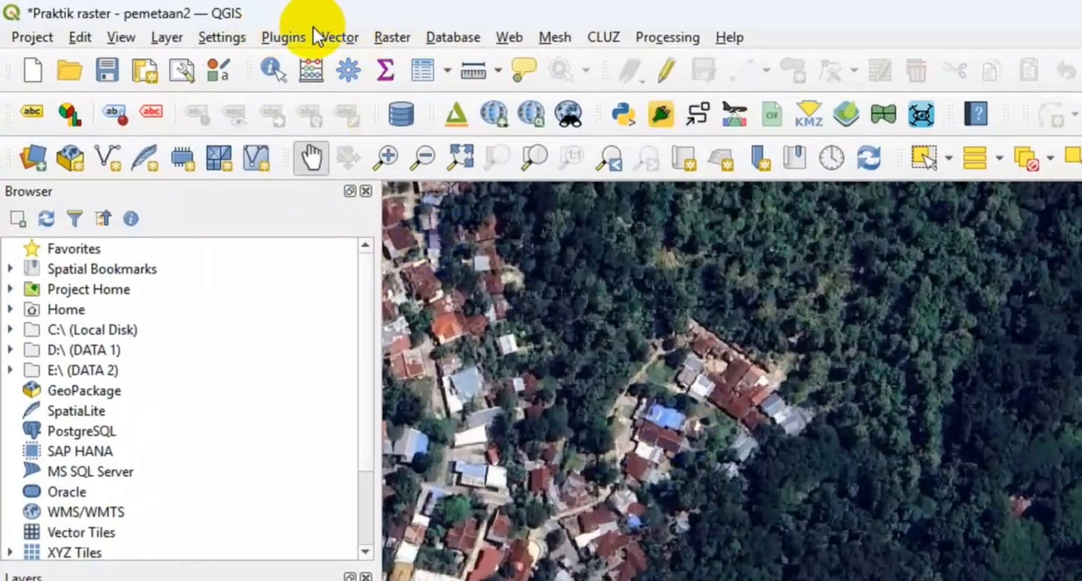
{"action": "left_click", "coordinate": [342, 37]}
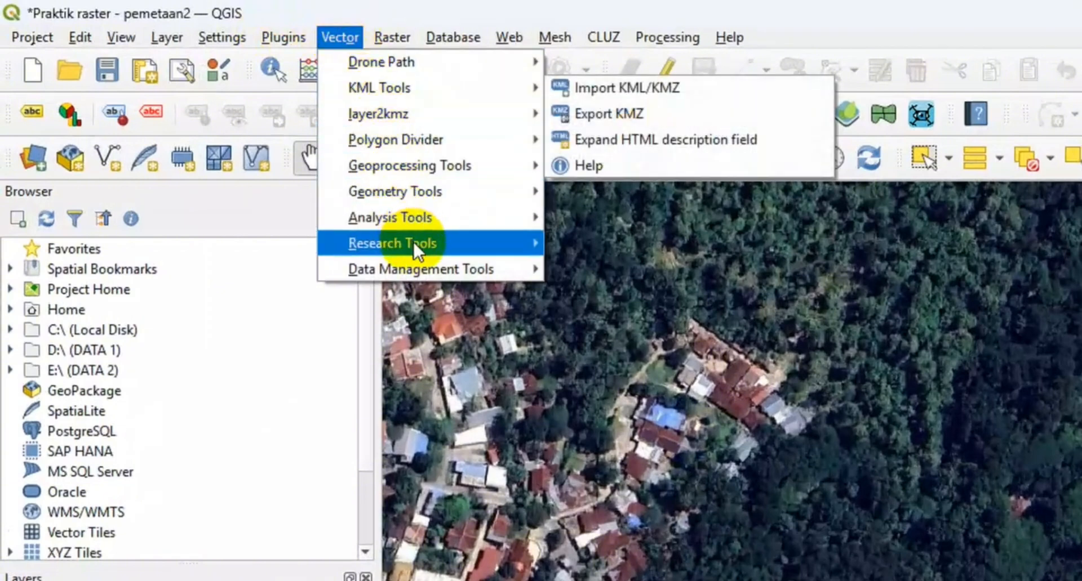
{"action": "mouse_move", "coordinate": [414, 249]}
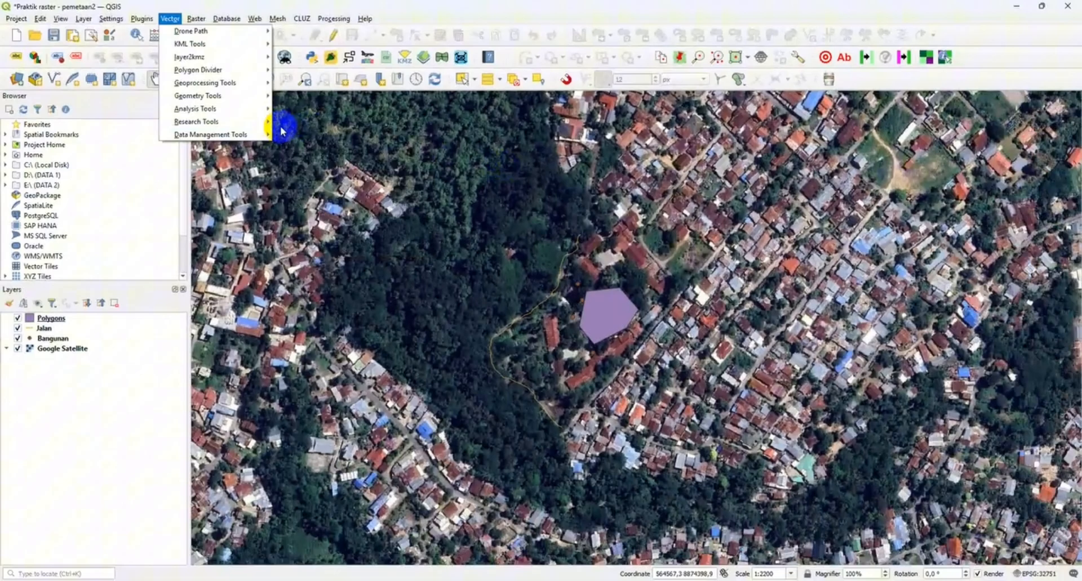
{"action": "mouse_move", "coordinate": [254, 107]}
{"action": "left_click", "coordinate": [509, 169]}
{"action": "left_click", "coordinate": [510, 169]}
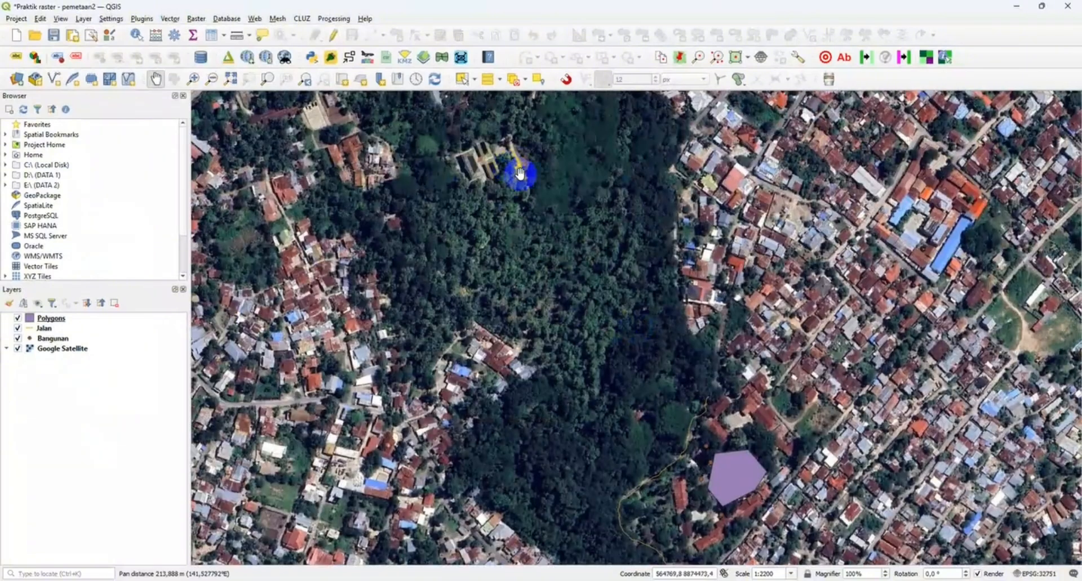
- Measure the width of the visible map area in meters along its upper edge
{"action": "left_click_drag", "start_coordinate": [721, 349], "coordinate": [607, 191]}
{"action": "left_click_drag", "start_coordinate": [652, 267], "coordinate": [657, 243]}
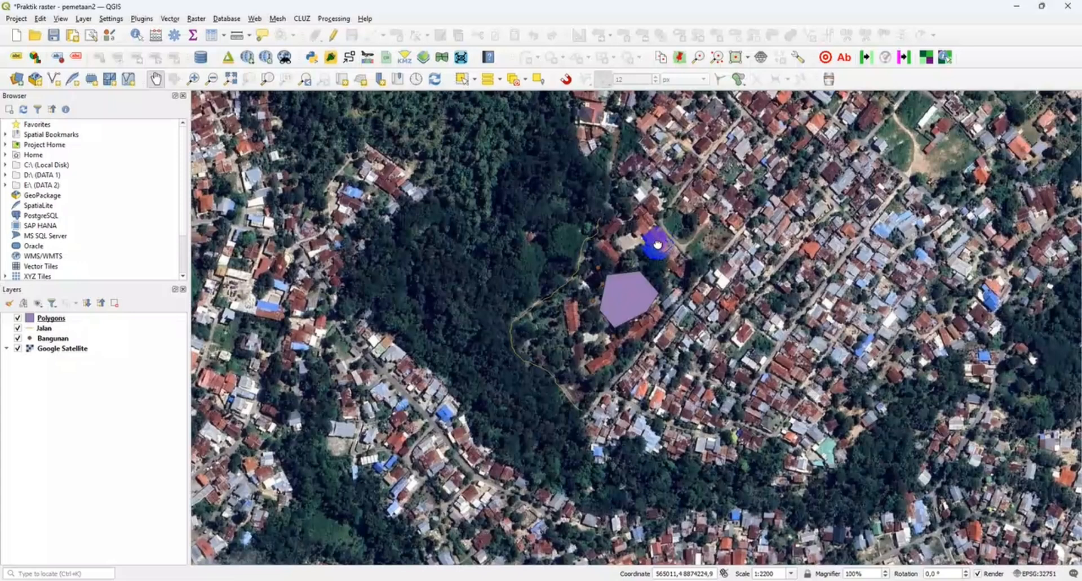
{"action": "left_click_drag", "start_coordinate": [657, 244], "coordinate": [651, 234]}
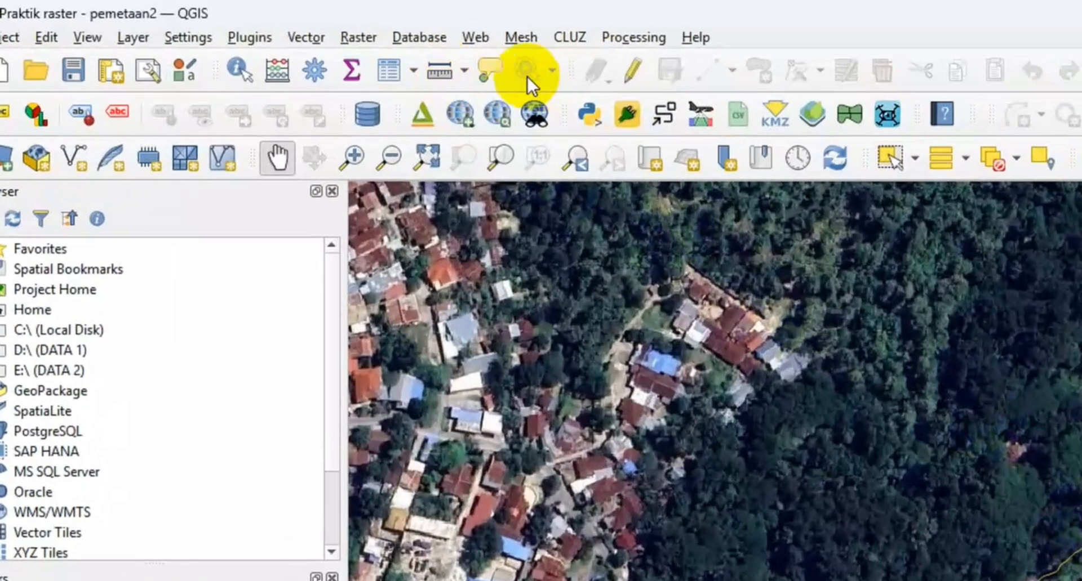
{"action": "left_click", "coordinate": [445, 78]}
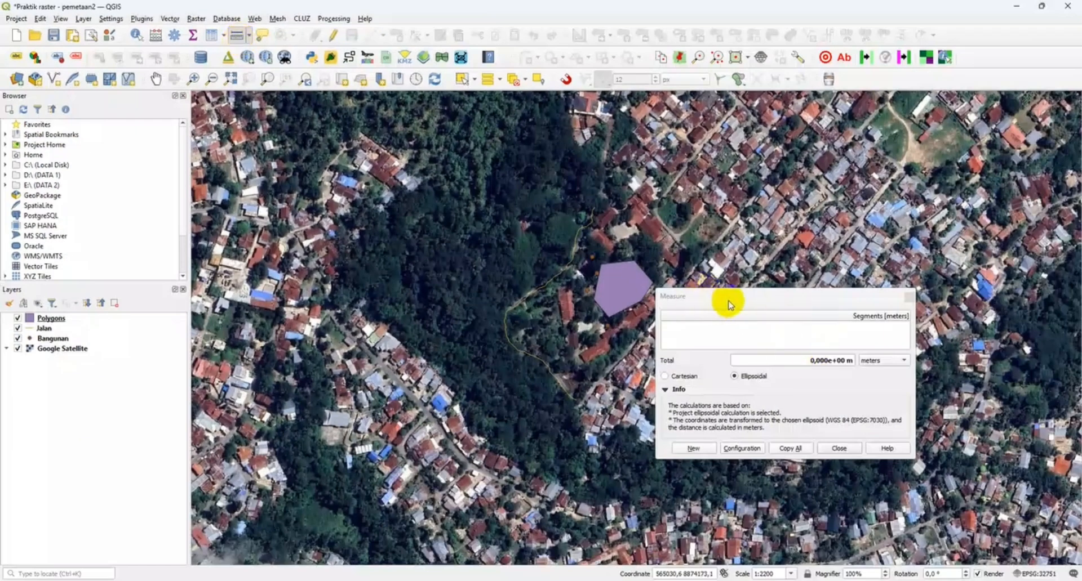
{"action": "left_click_drag", "start_coordinate": [732, 297], "coordinate": [721, 370]}
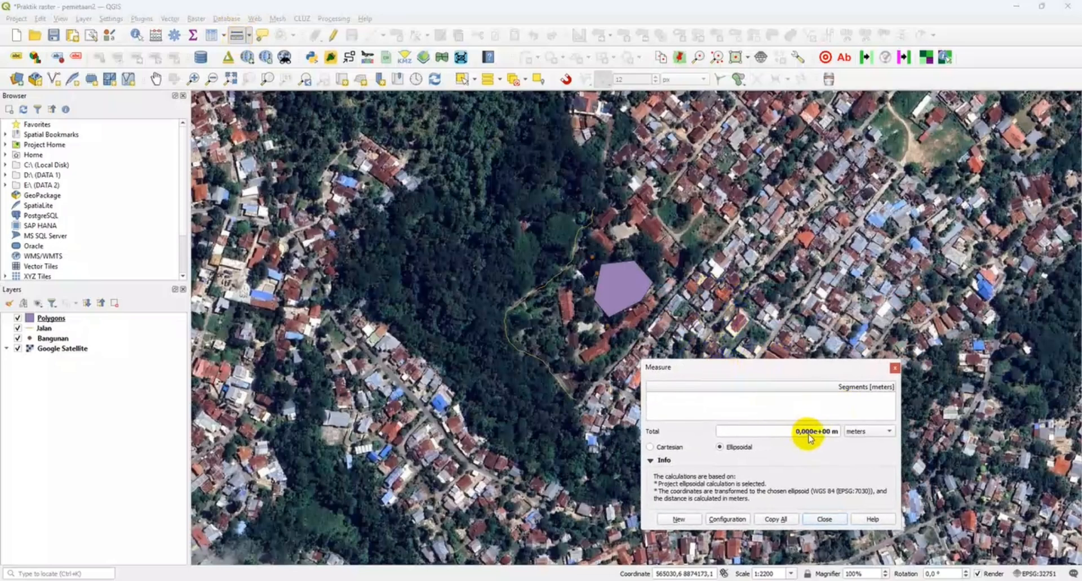
{"action": "left_click", "coordinate": [868, 435]}
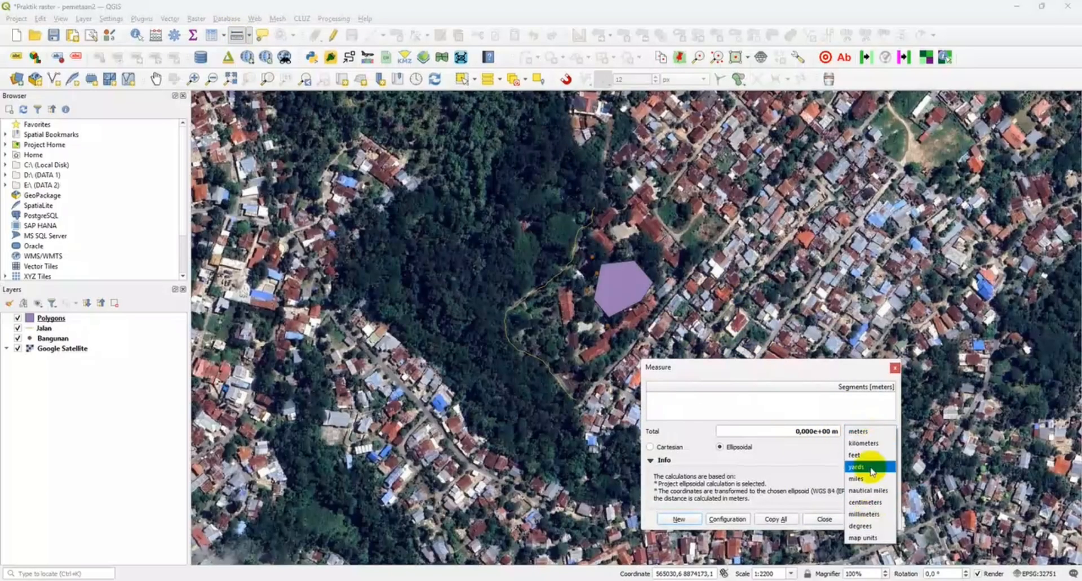
{"action": "left_click", "coordinate": [875, 434]}
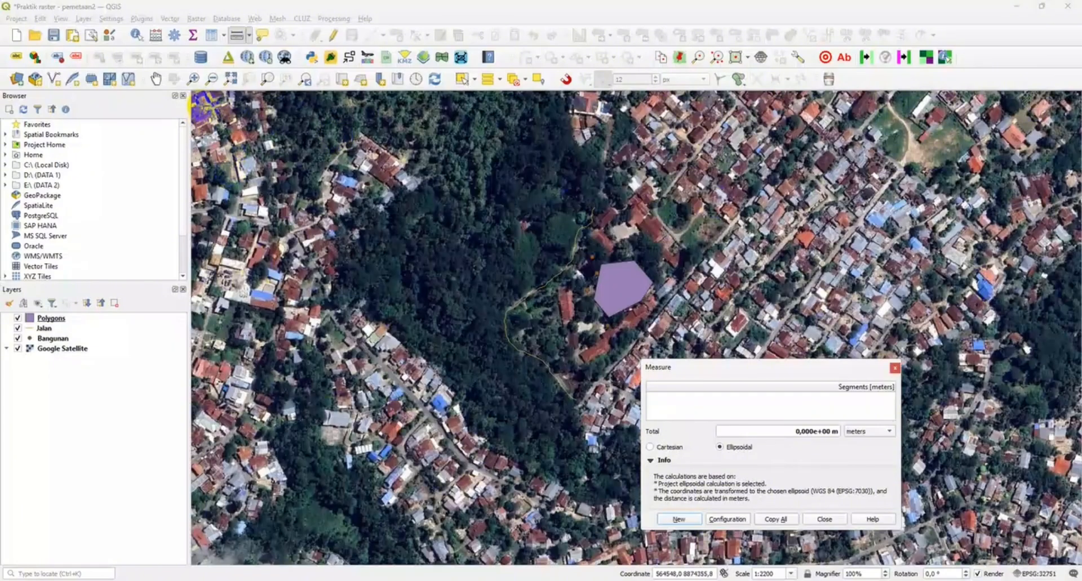
{"action": "left_click", "coordinate": [202, 106]}
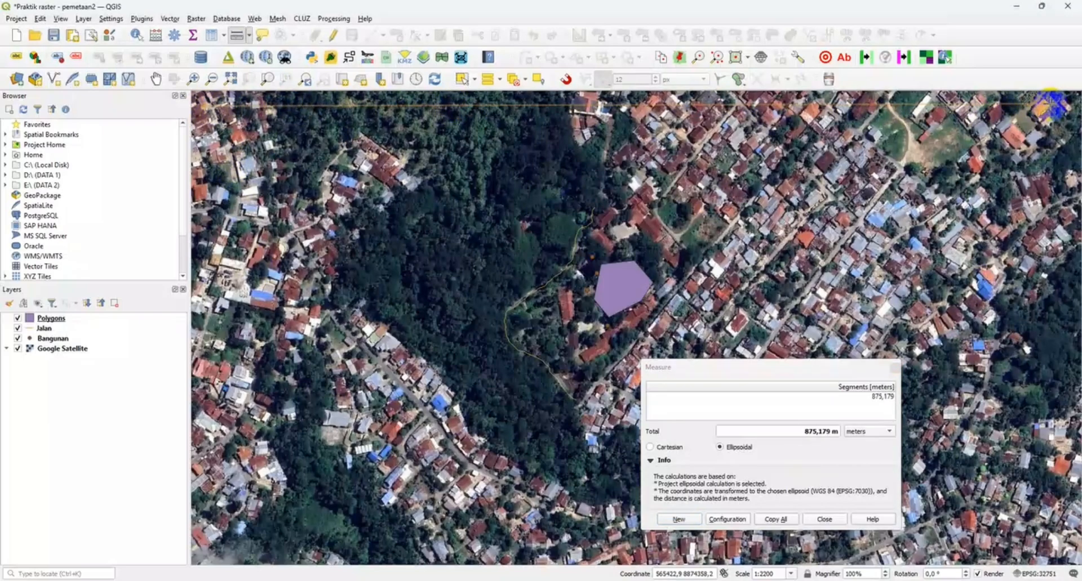
{"action": "left_click", "coordinate": [1050, 105]}
{"action": "right_click", "coordinate": [1021, 166]}
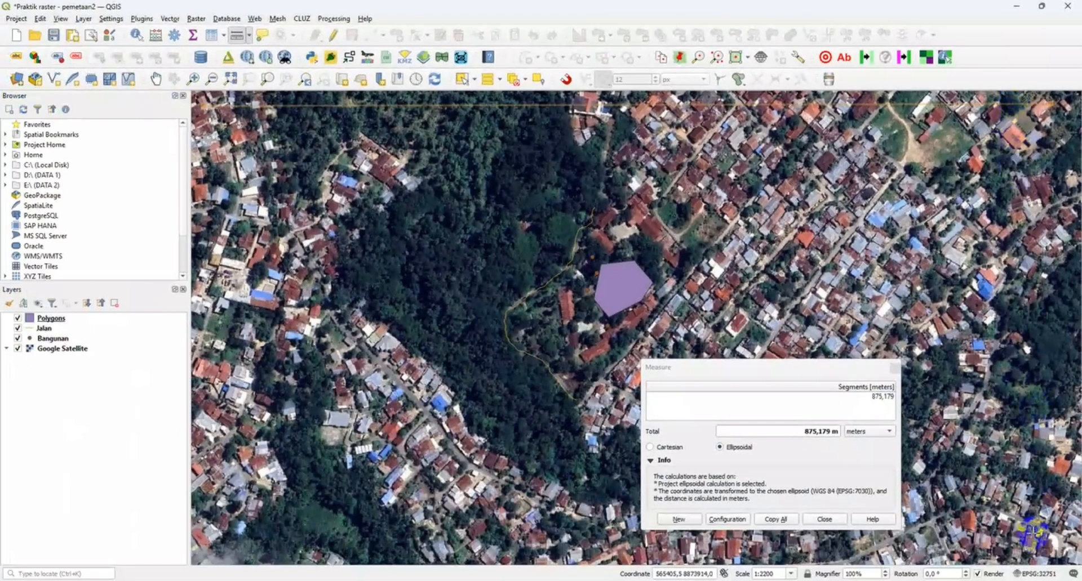
- Measure the height of the visible map area from its upper to its lower edge and close the measurement
{"action": "left_click", "coordinate": [1007, 104]}
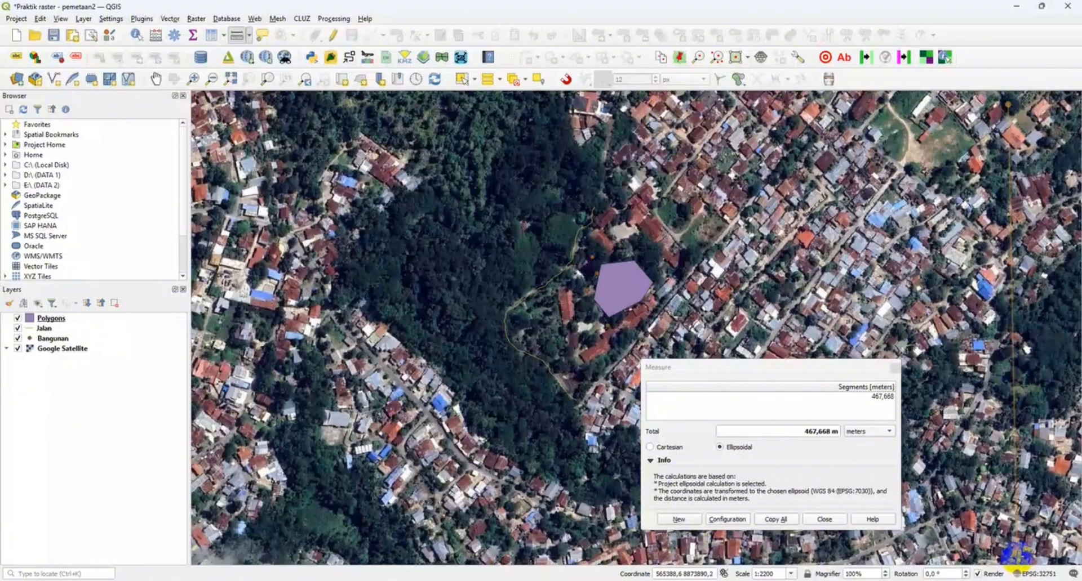
{"action": "left_click", "coordinate": [1014, 553]}
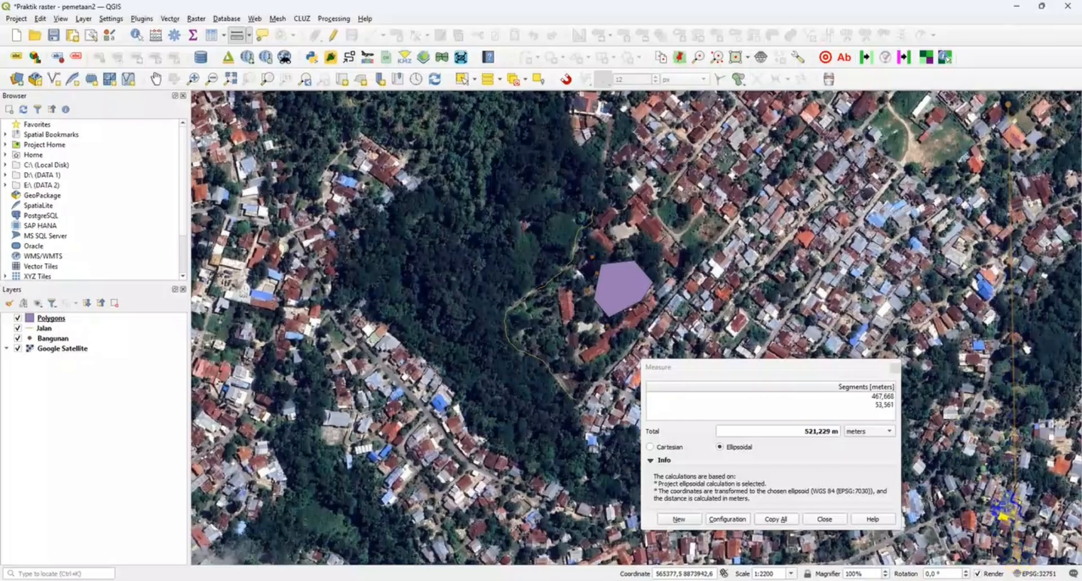
{"action": "right_click", "coordinate": [1004, 503]}
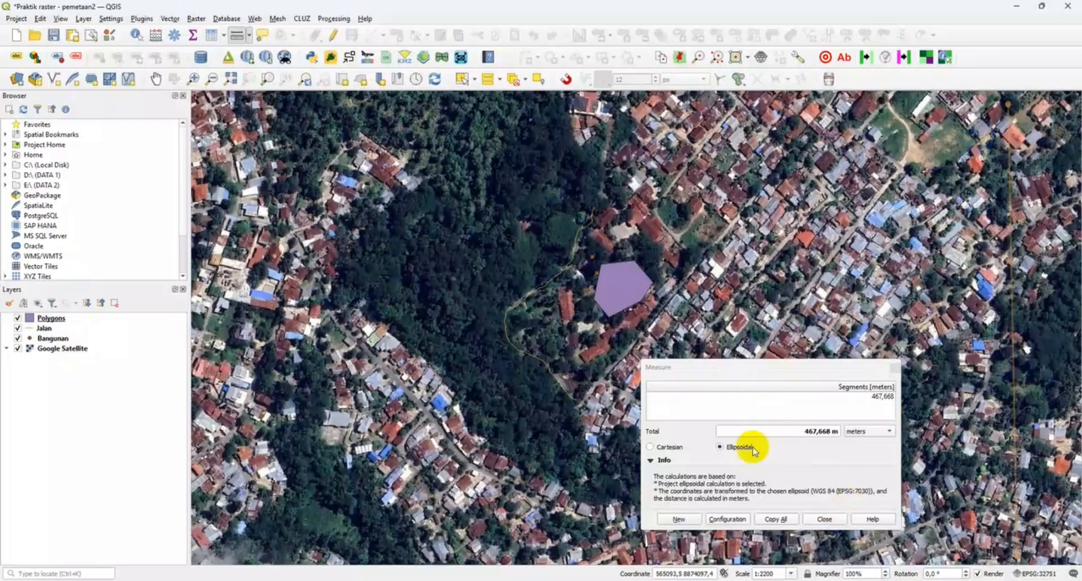
{"action": "left_click", "coordinate": [819, 519]}
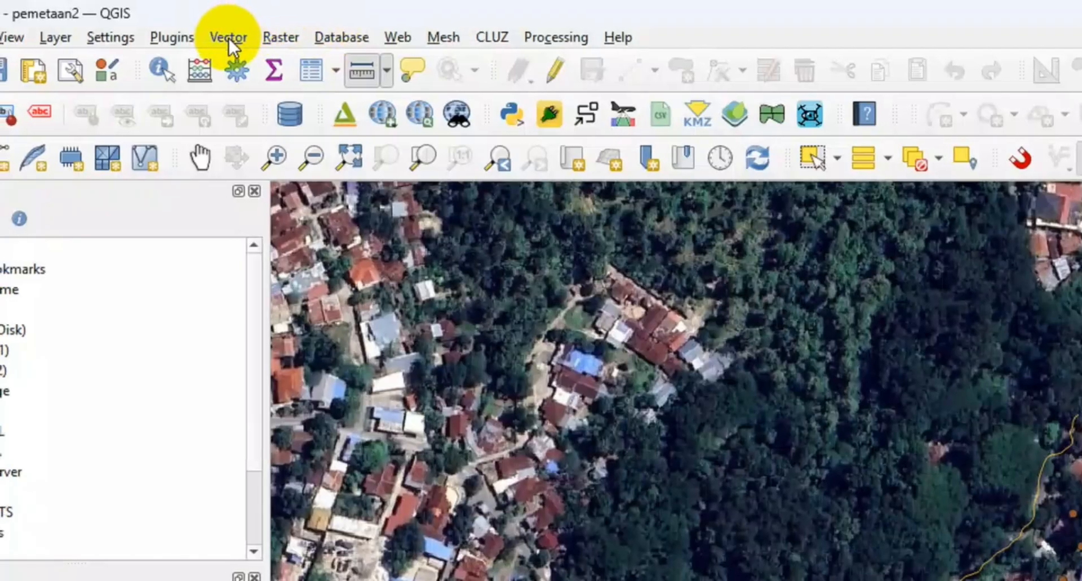
- Start the Create Grid tool with grid type Rectangle (Polygon) and the current map canvas as grid extent
{"action": "left_click", "coordinate": [228, 37]}
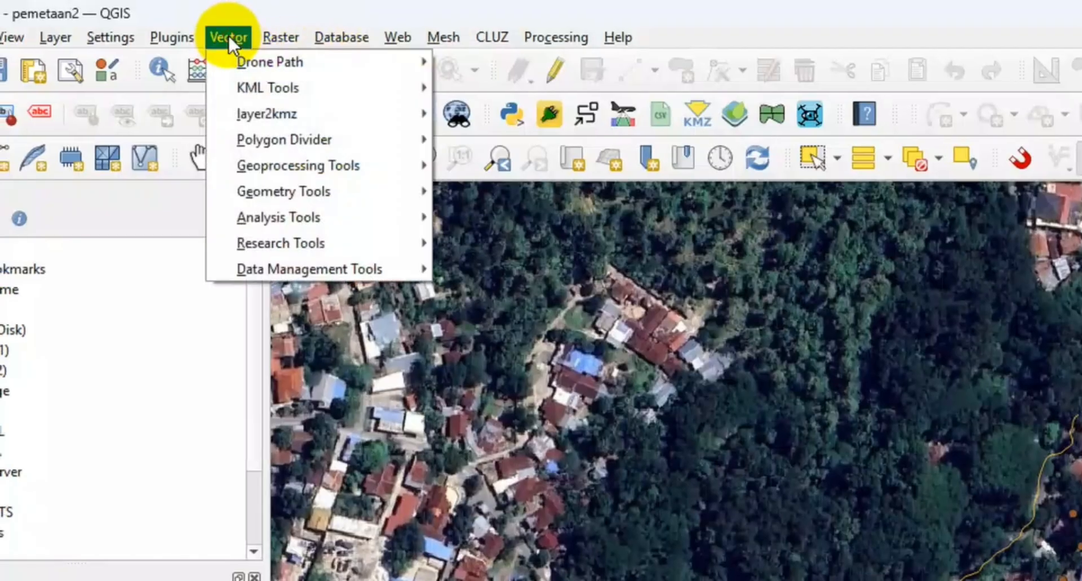
{"action": "mouse_move", "coordinate": [321, 247]}
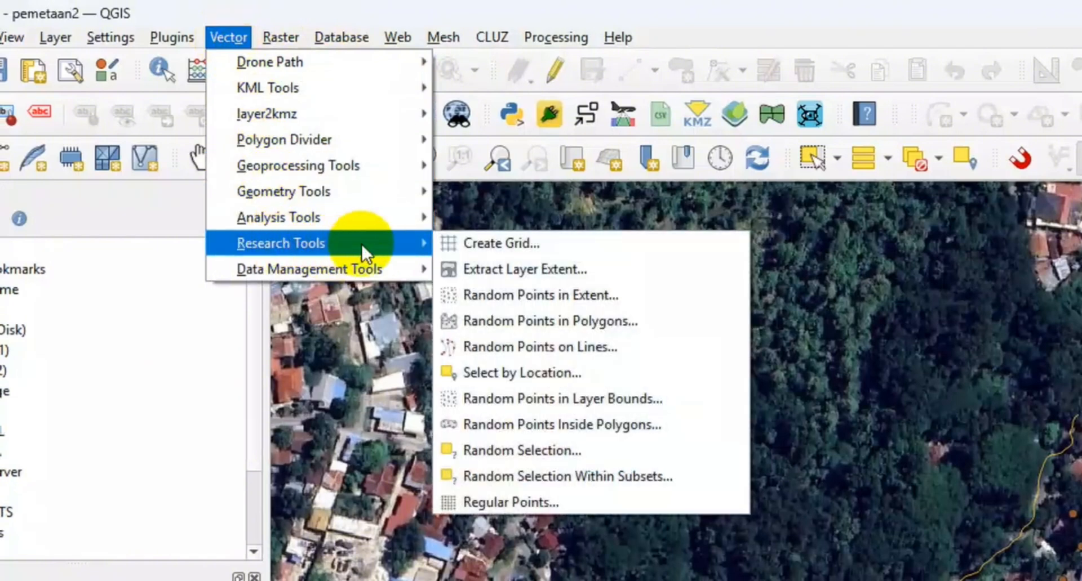
{"action": "left_click", "coordinate": [542, 247]}
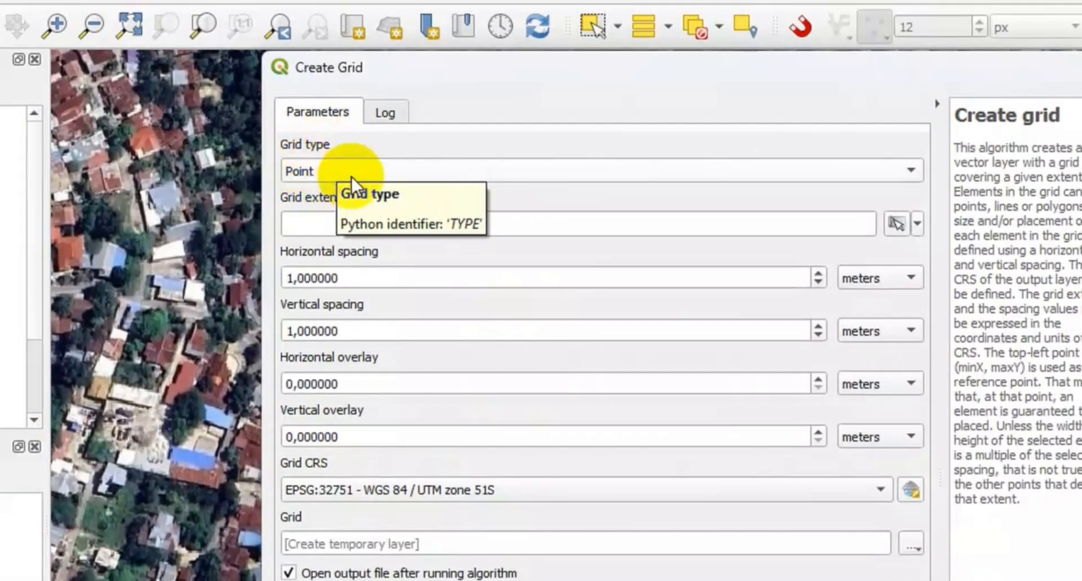
{"action": "left_click", "coordinate": [478, 171]}
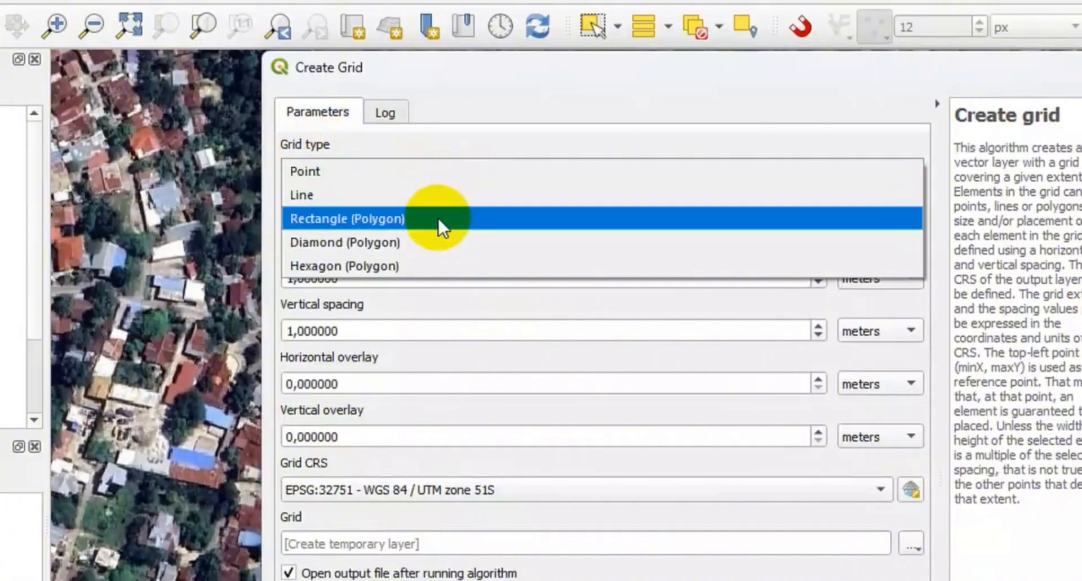
{"action": "left_click", "coordinate": [391, 220]}
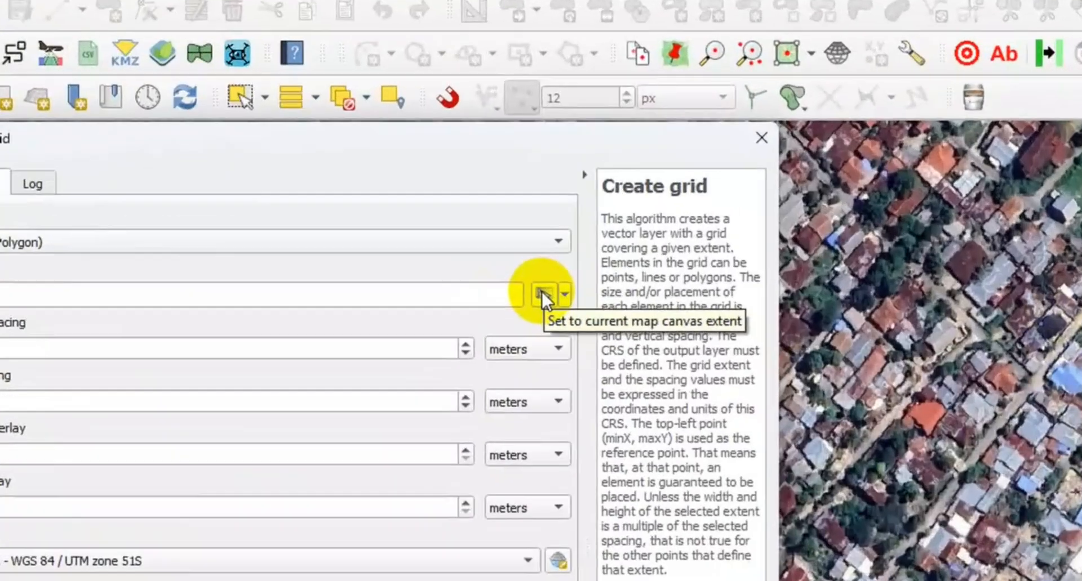
{"action": "left_click", "coordinate": [542, 294]}
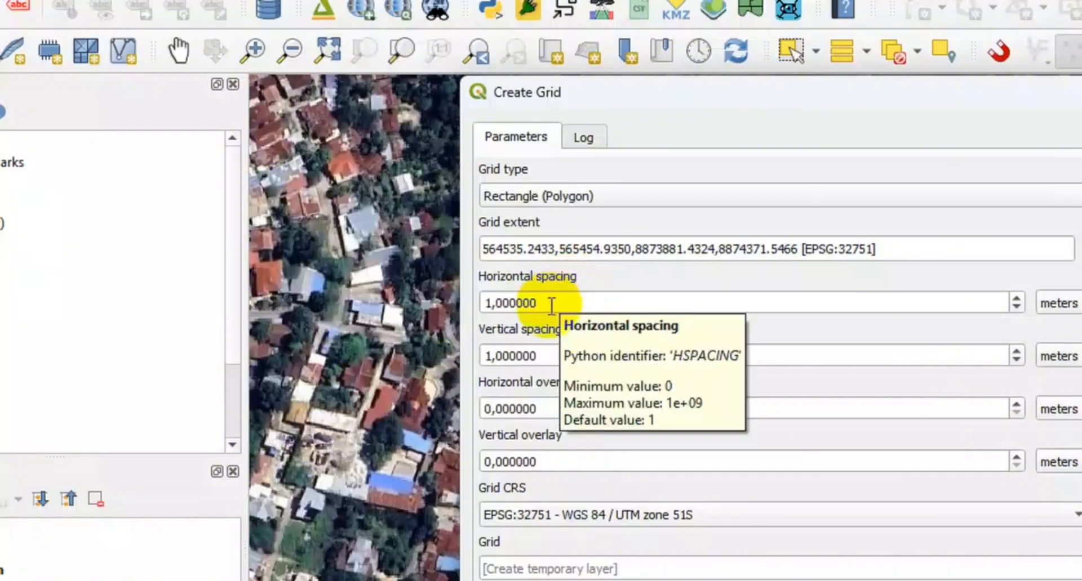
- Set both the horizontal and the vertical grid spacing to 200 meters
{"action": "left_click_drag", "start_coordinate": [550, 304], "coordinate": [434, 304]}
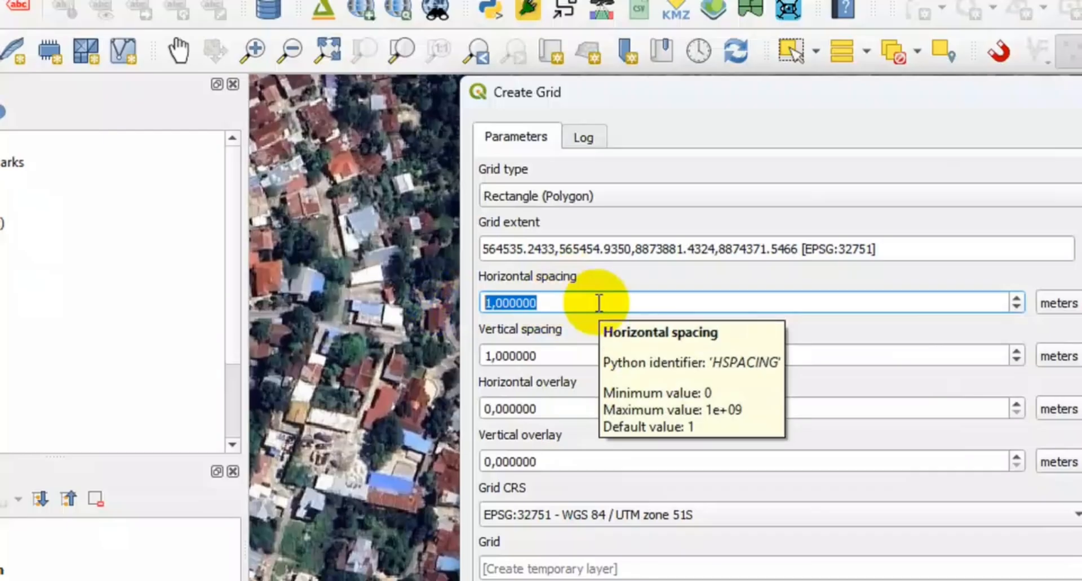
{"action": "type", "text": "200"}
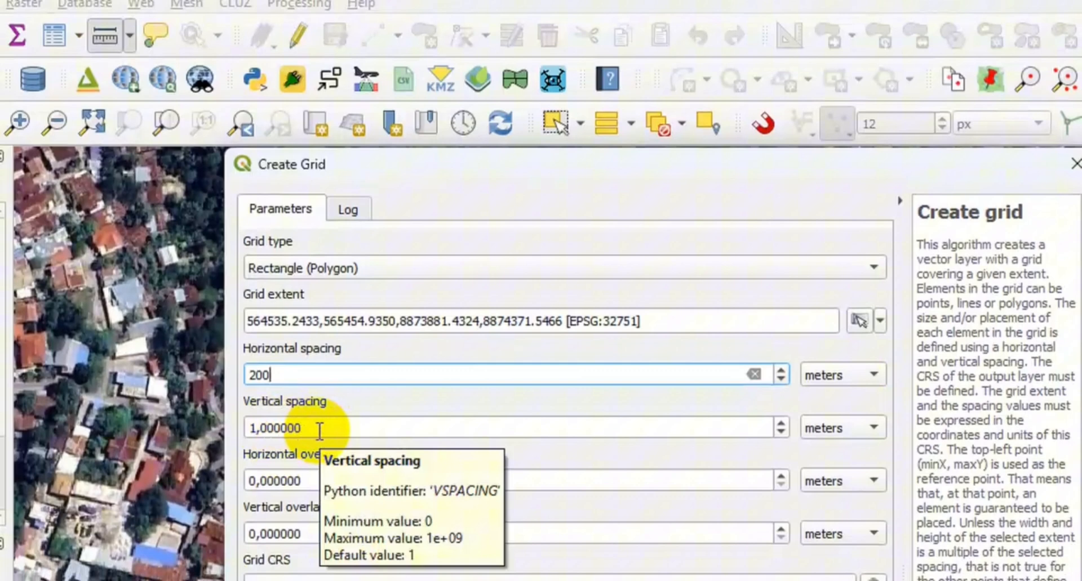
{"action": "left_click_drag", "start_coordinate": [304, 428], "coordinate": [242, 428]}
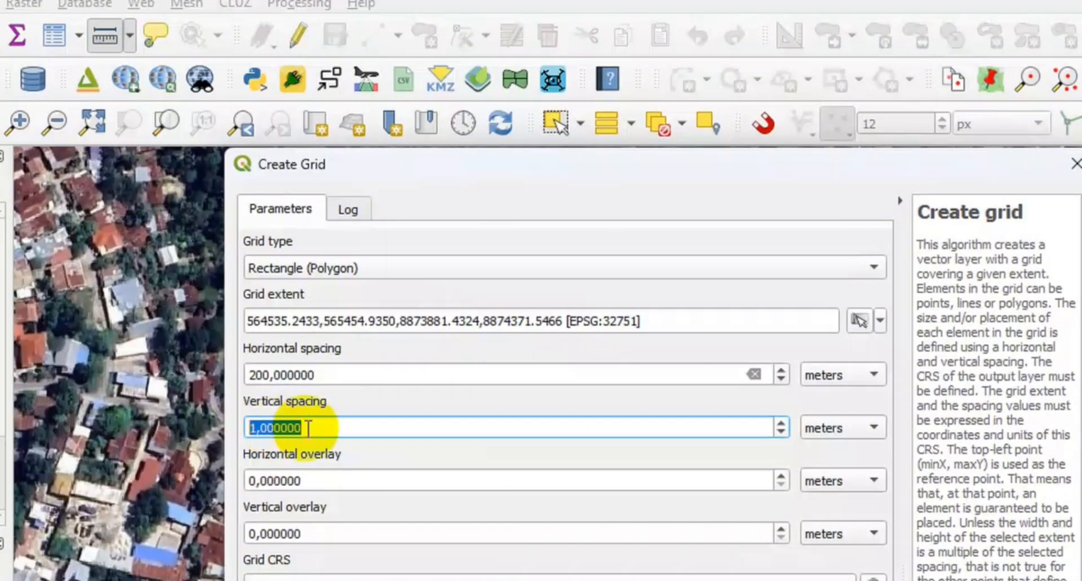
{"action": "type", "text": "200"}
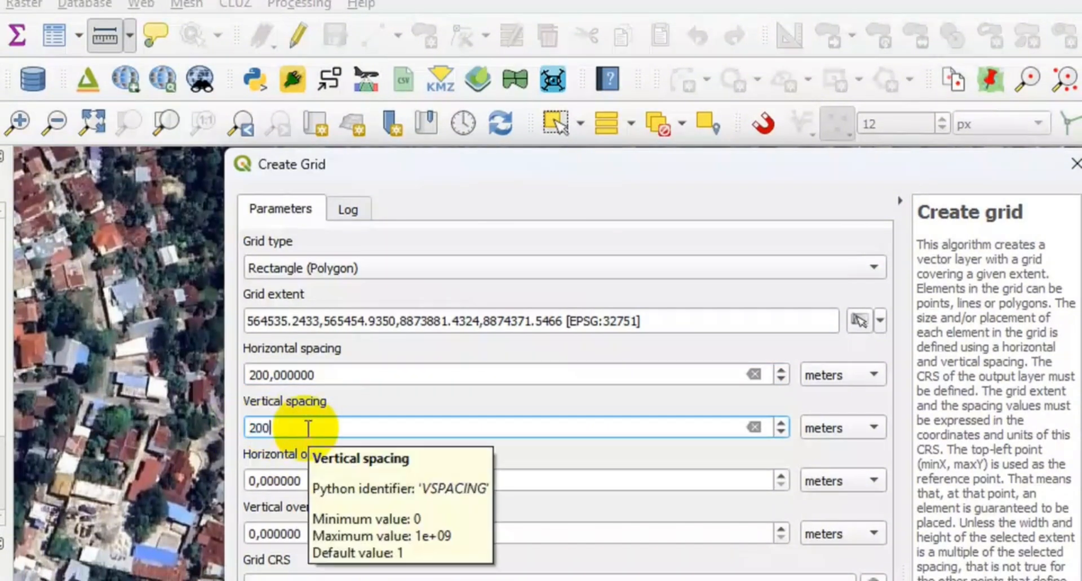
- Choose saving the grid output to a file and browse to the DOWNLOAD RASTER folder inside SIG PONSEL
{"action": "left_click", "coordinate": [348, 410]}
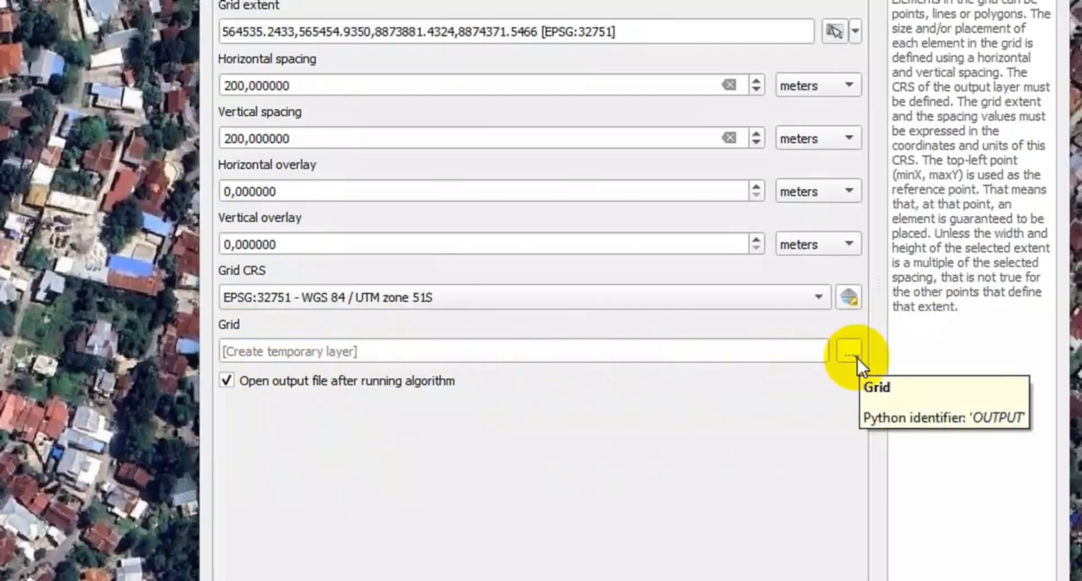
{"action": "left_click", "coordinate": [850, 352]}
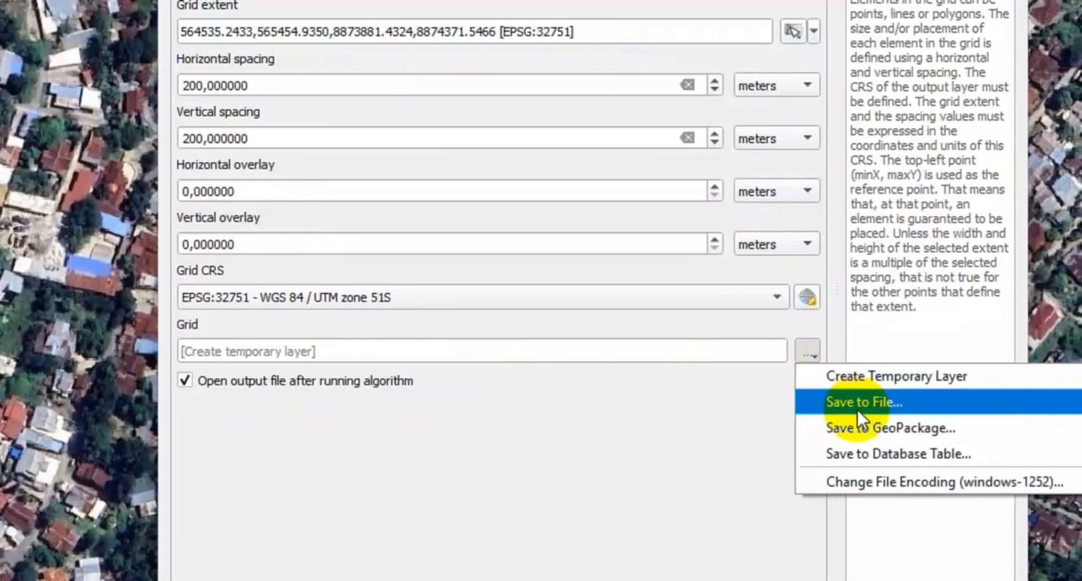
{"action": "left_click", "coordinate": [858, 410]}
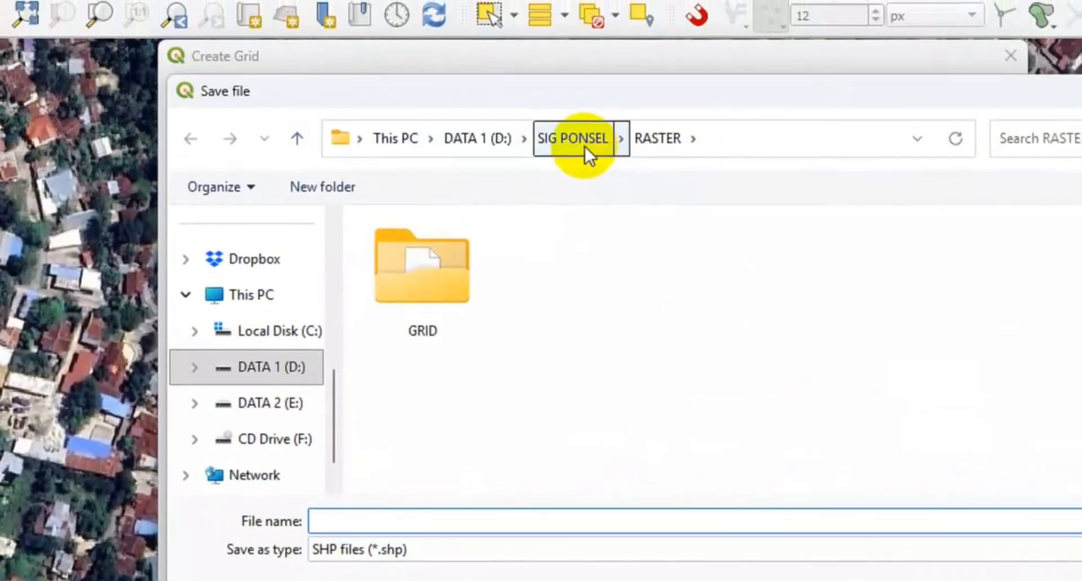
{"action": "left_click", "coordinate": [586, 111]}
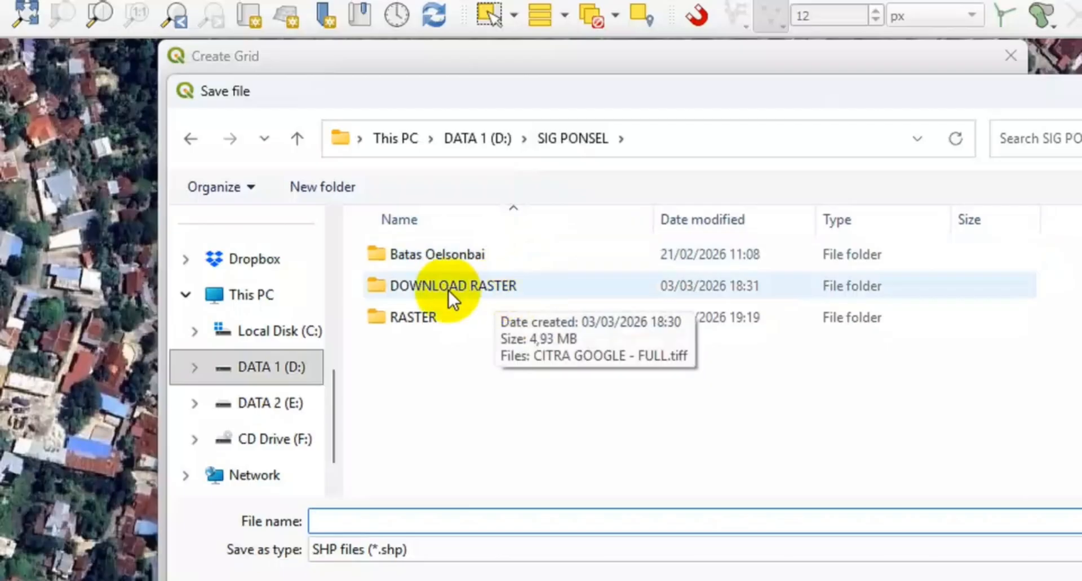
{"action": "double_click", "coordinate": [465, 286]}
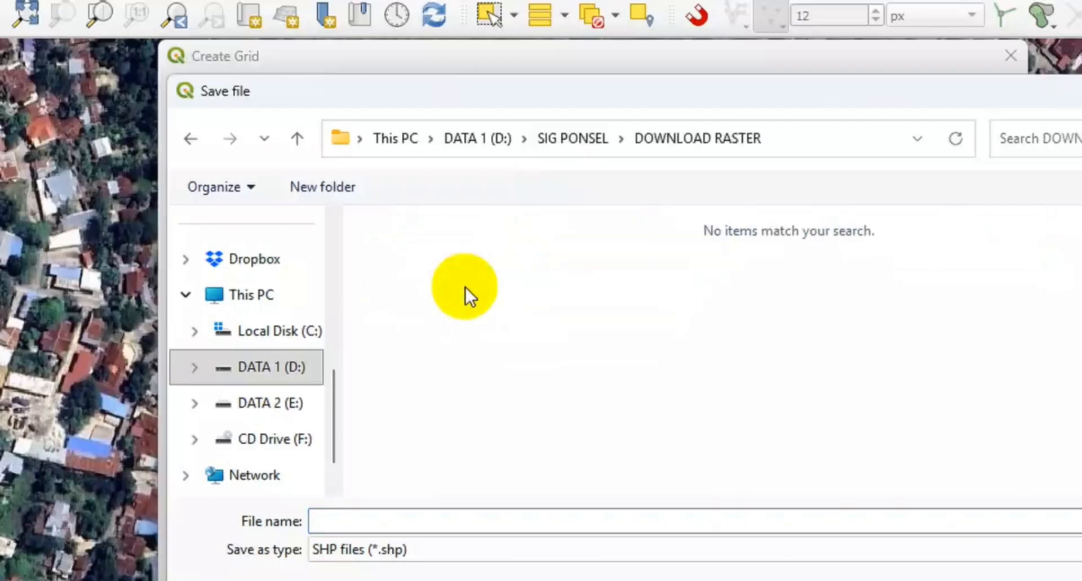
- Create a new folder named GRID 200X200 inside DOWNLOAD RASTER and open it
{"action": "left_click", "coordinate": [335, 196]}
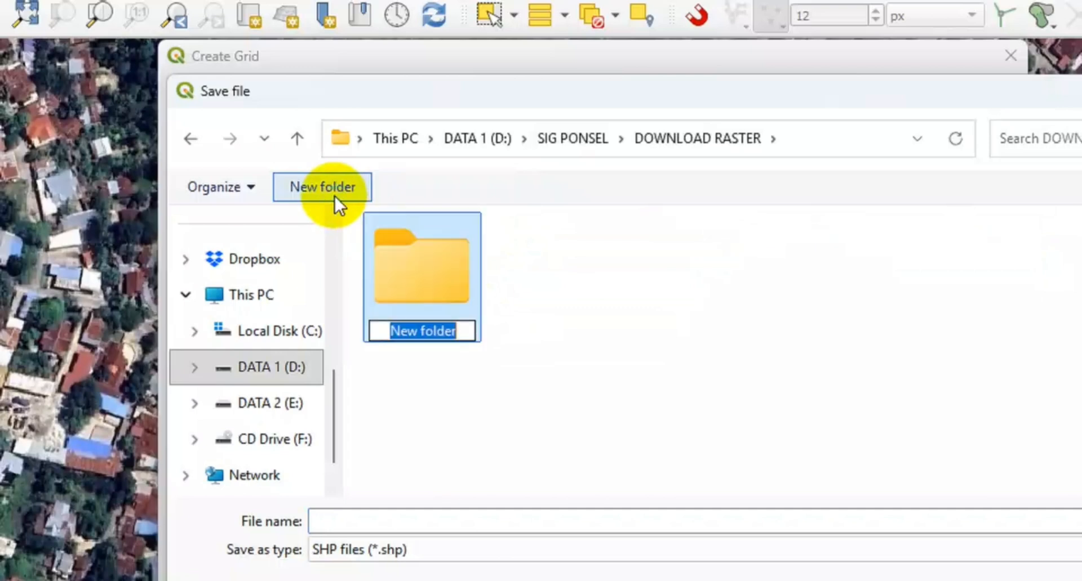
{"action": "type", "text": "grid"}
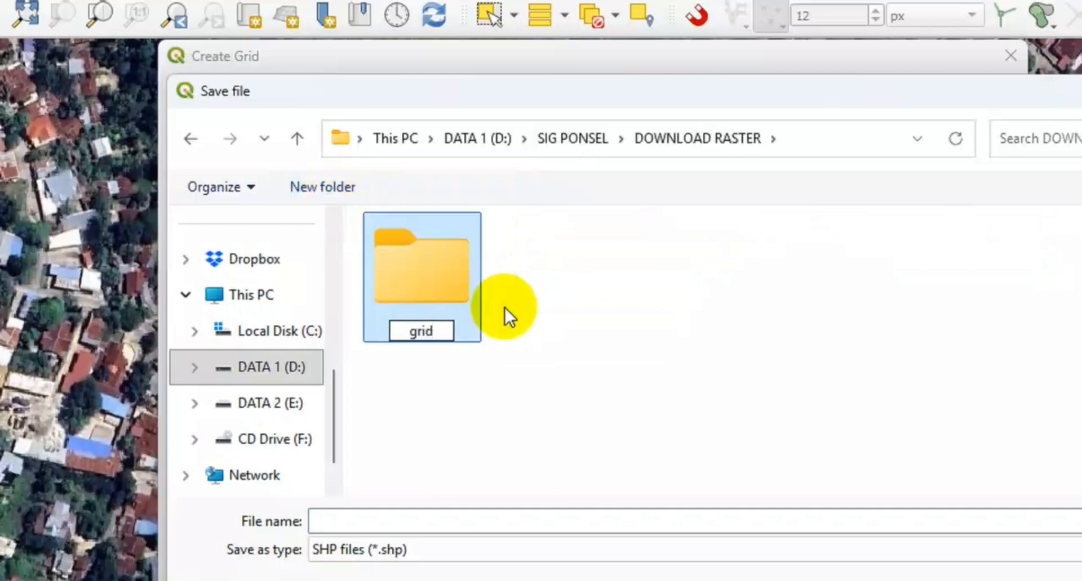
{"action": "key", "text": "BackSpace"}
{"action": "key", "text": "BackSpace"}
{"action": "key", "text": "BackSpace"}
{"action": "key", "text": "BackSpace"}
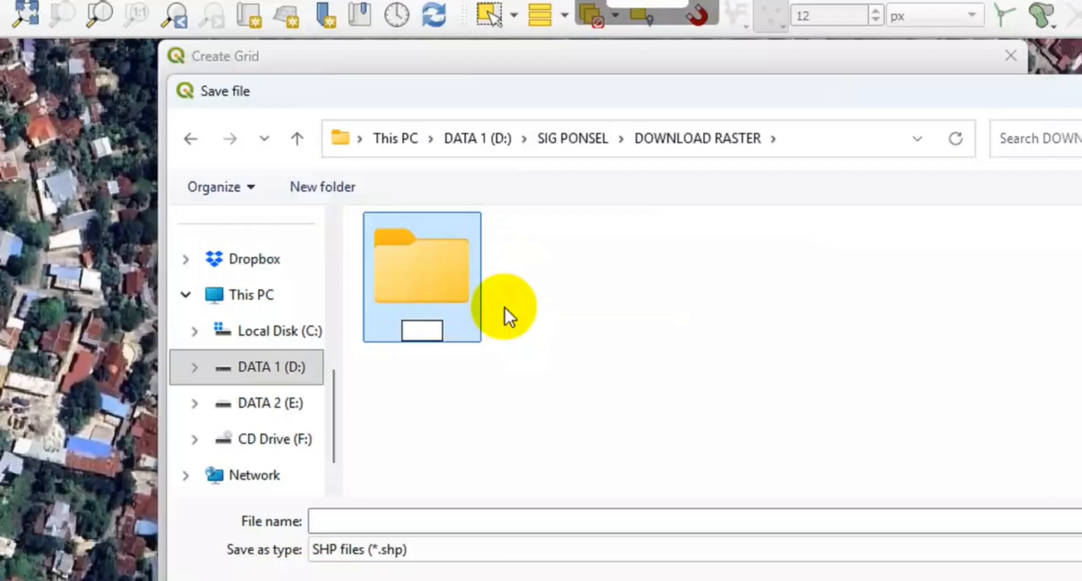
{"action": "type", "text": "GRID 200"}
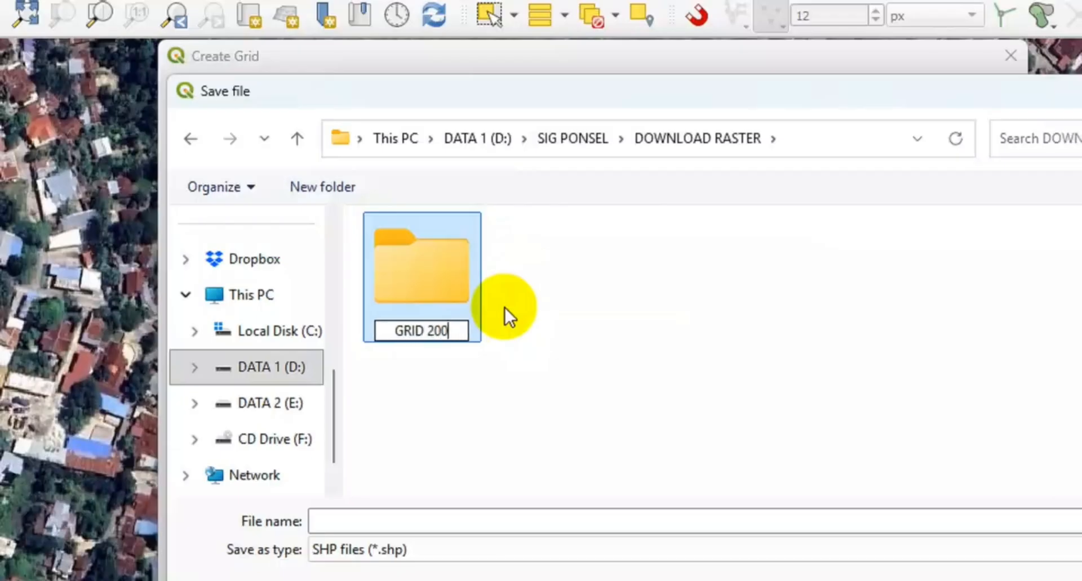
{"action": "type", "text": "X200"}
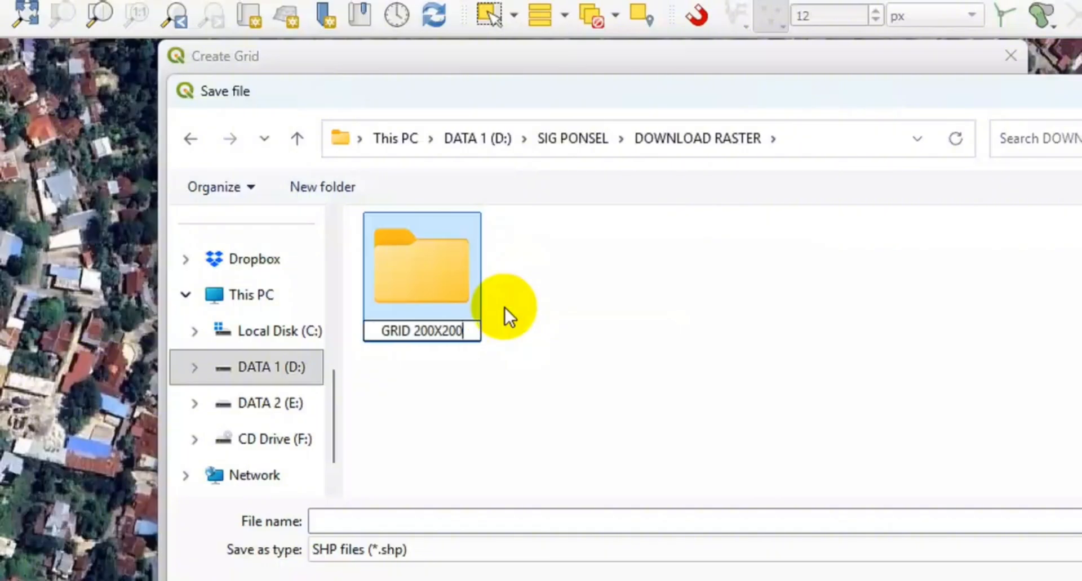
{"action": "left_click", "coordinate": [429, 272]}
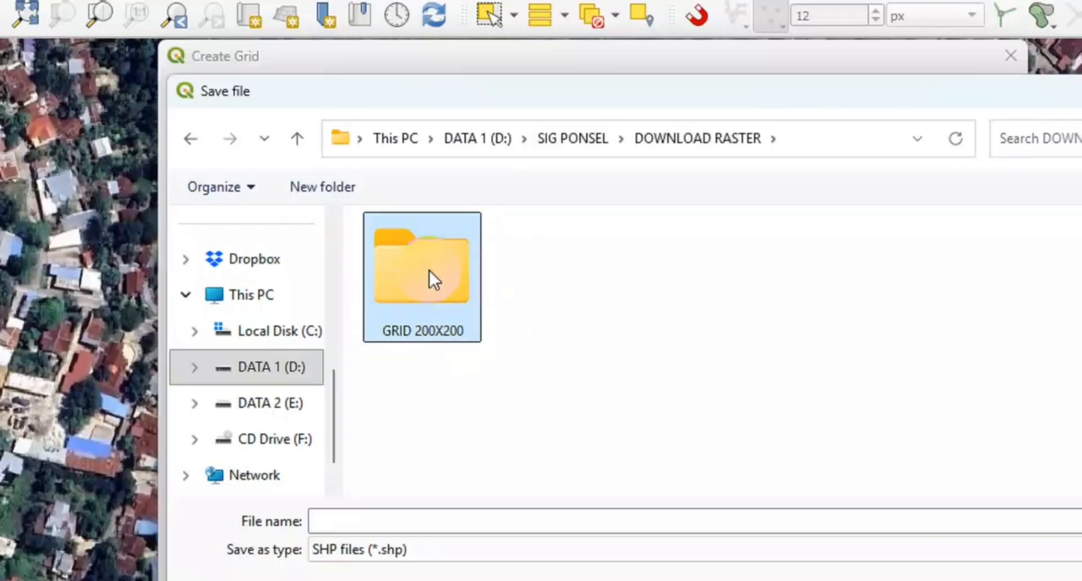
{"action": "double_click", "coordinate": [429, 272]}
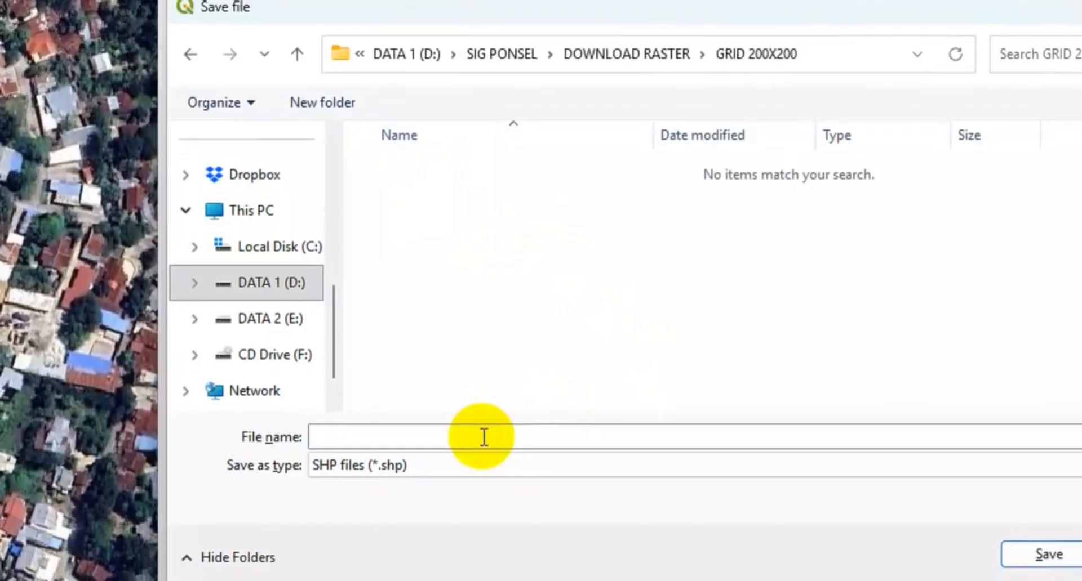
- Name the output file GRID 200X200, keep the SHP file type and save the output setting
{"action": "left_click", "coordinate": [484, 438]}
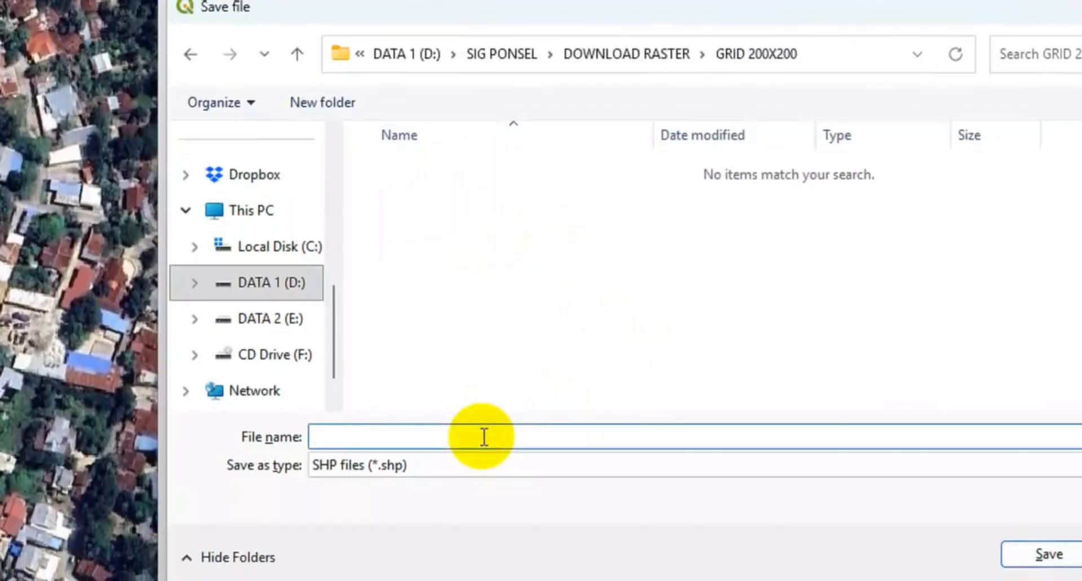
{"action": "type", "text": "GRID 200X20"}
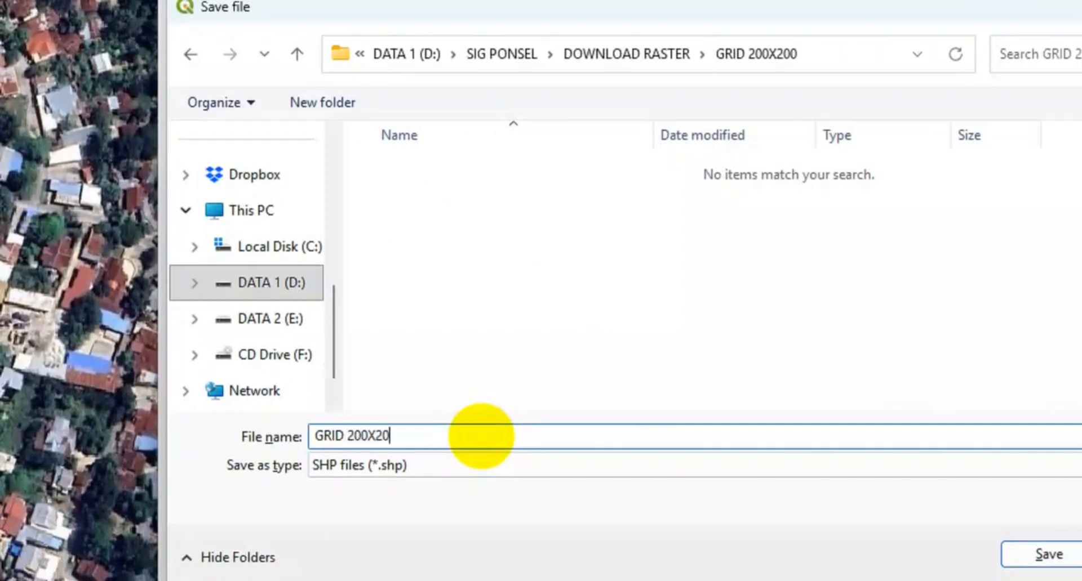
{"action": "type", "text": "0"}
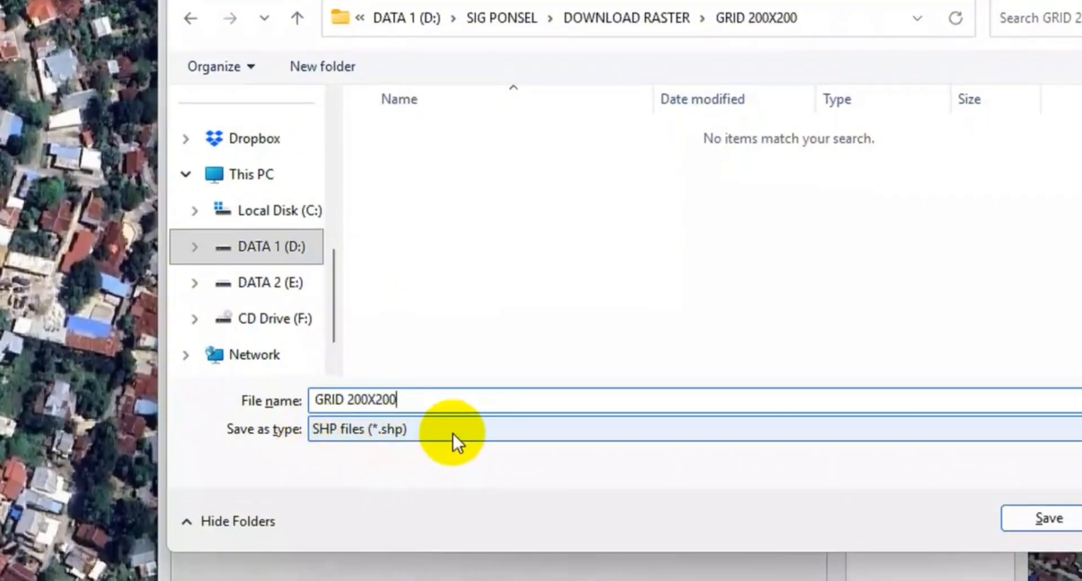
{"action": "left_click", "coordinate": [453, 433]}
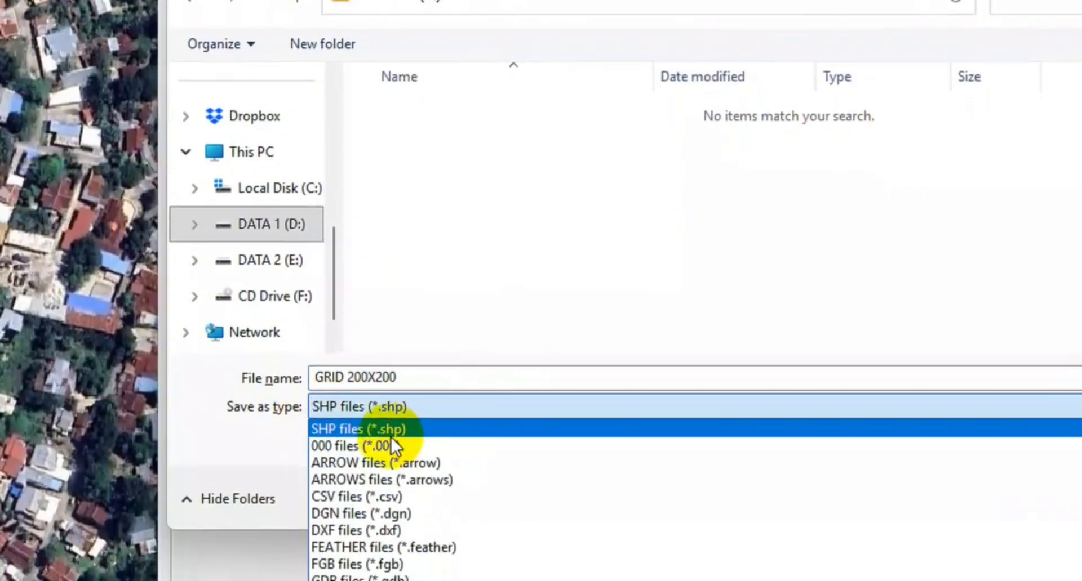
{"action": "left_click", "coordinate": [392, 454]}
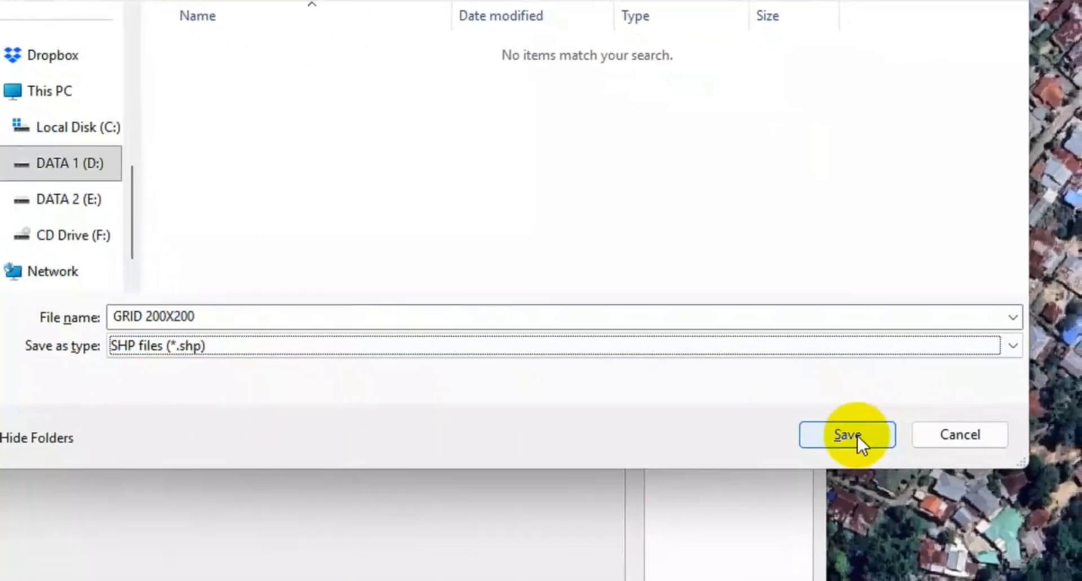
{"action": "left_click", "coordinate": [857, 438]}
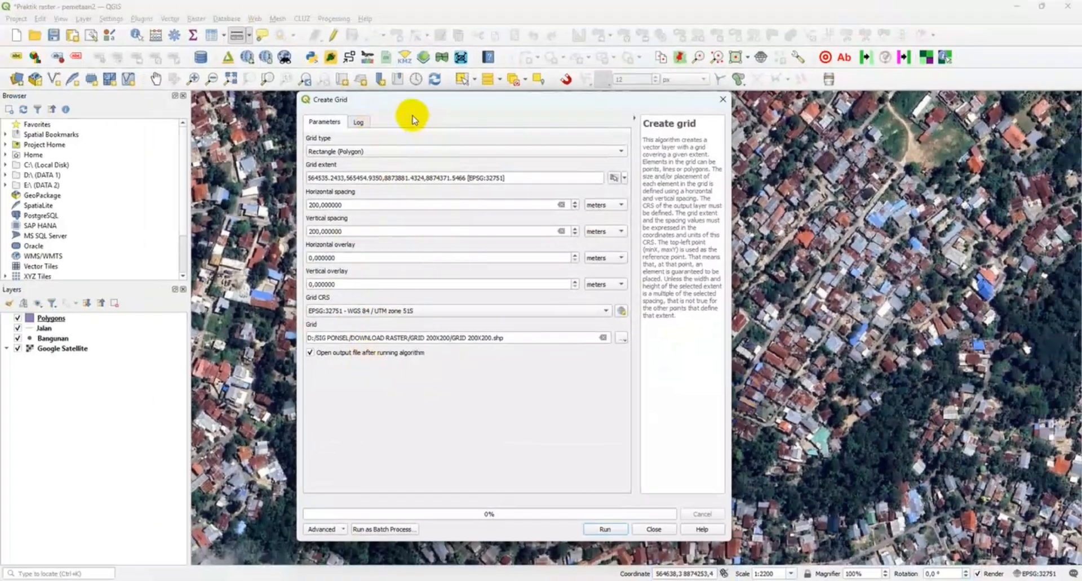
- Run Create Grid, close its dialog and check the resulting grid's coverage on the map
{"action": "left_click_drag", "start_coordinate": [383, 101], "coordinate": [395, 110]}
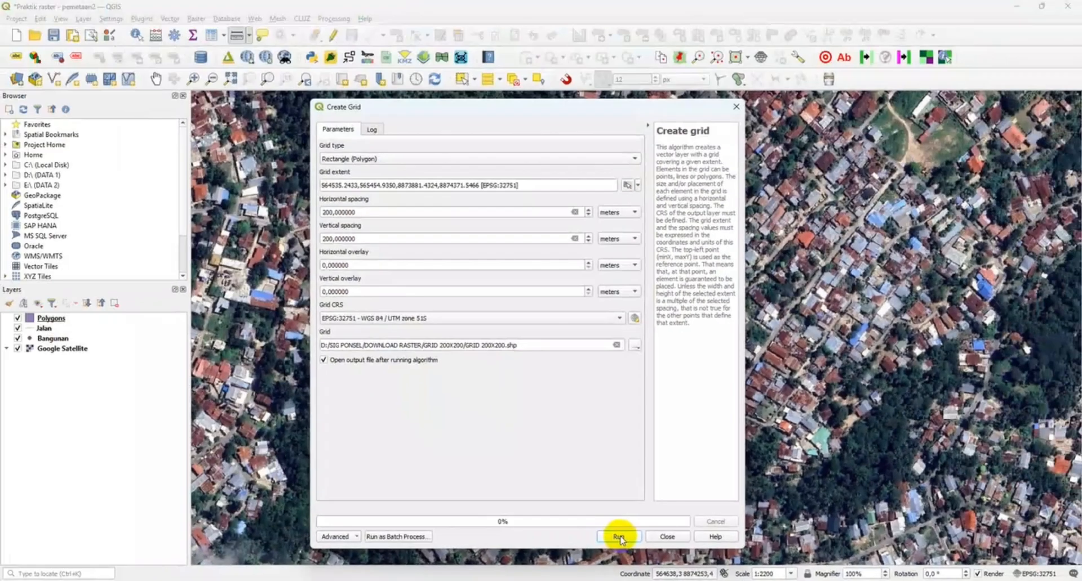
{"action": "left_click", "coordinate": [529, 493]}
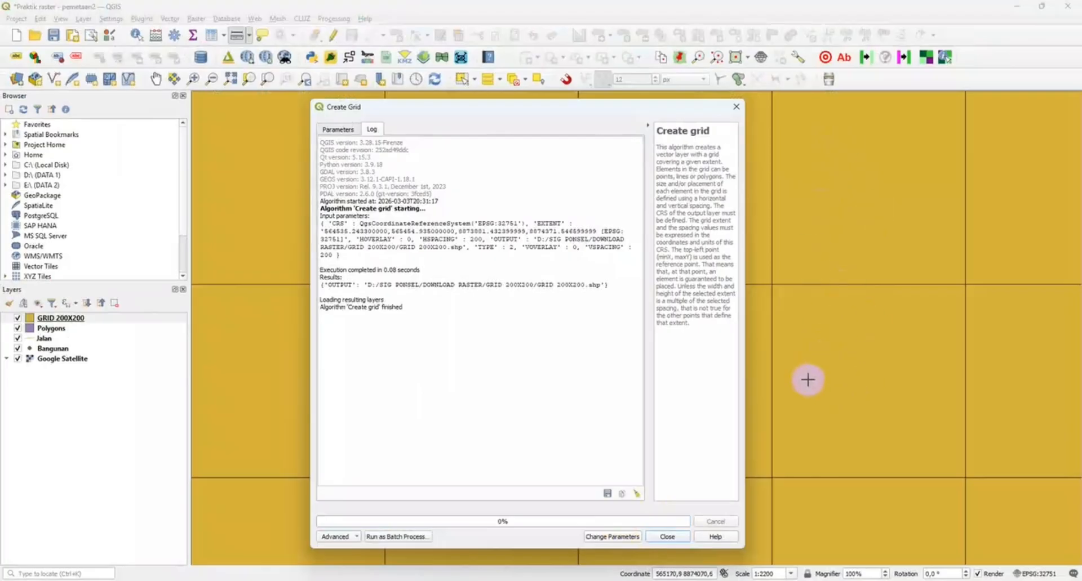
{"action": "left_click", "coordinate": [666, 538]}
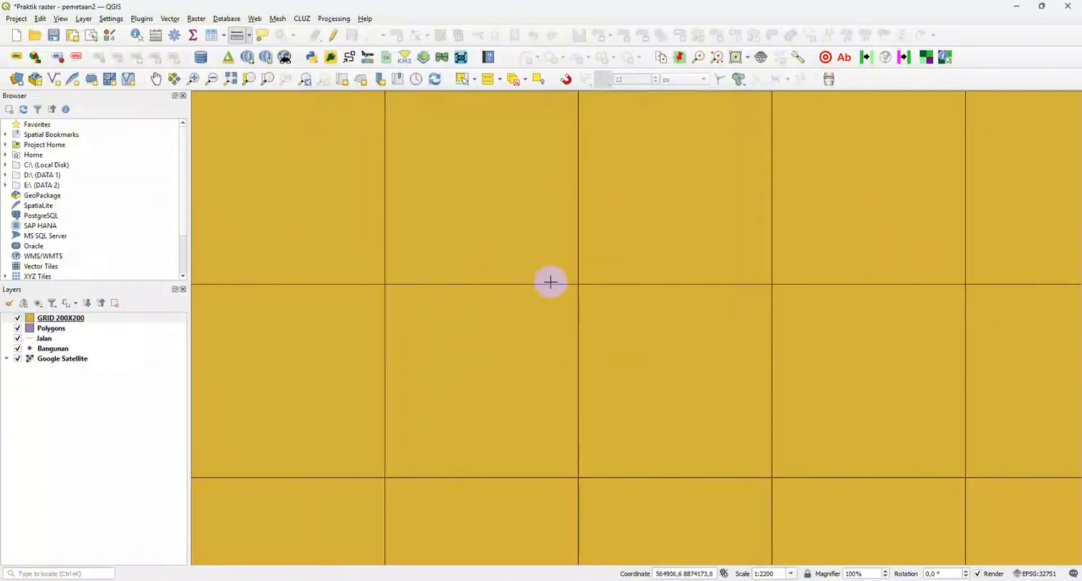
{"action": "scroll", "coordinate": [550, 282], "scroll_direction": "down", "scroll_amount": 1}
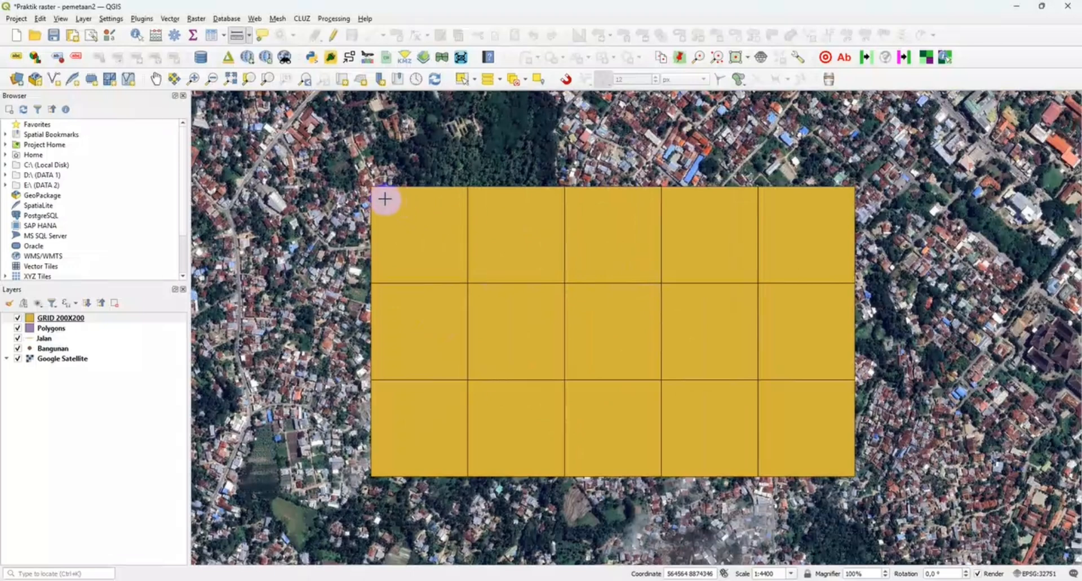
{"action": "scroll", "coordinate": [398, 205], "scroll_direction": "up", "scroll_amount": 1}
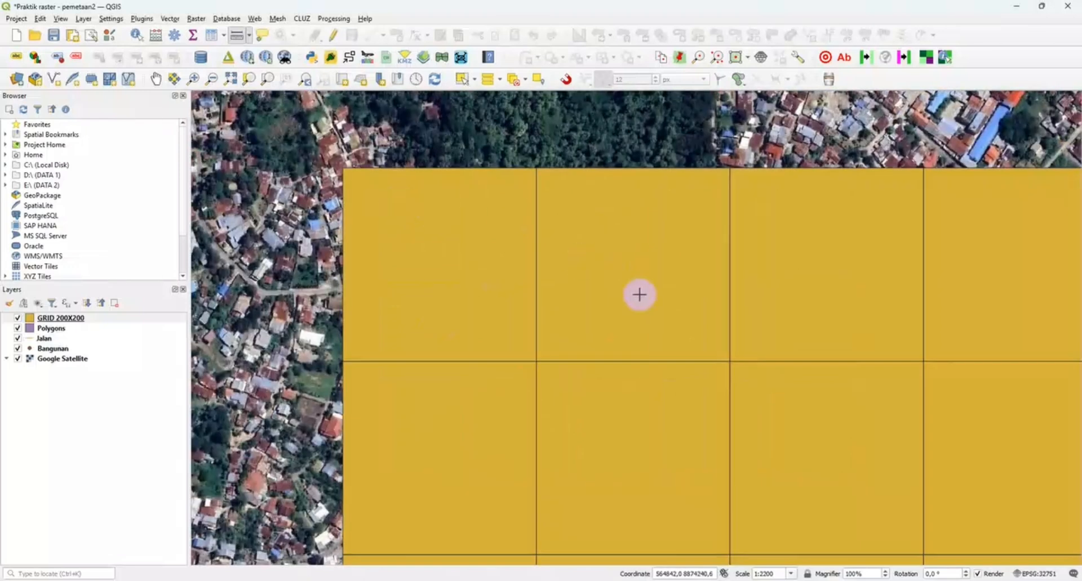
{"action": "scroll", "coordinate": [639, 315], "scroll_direction": "down", "scroll_amount": 1}
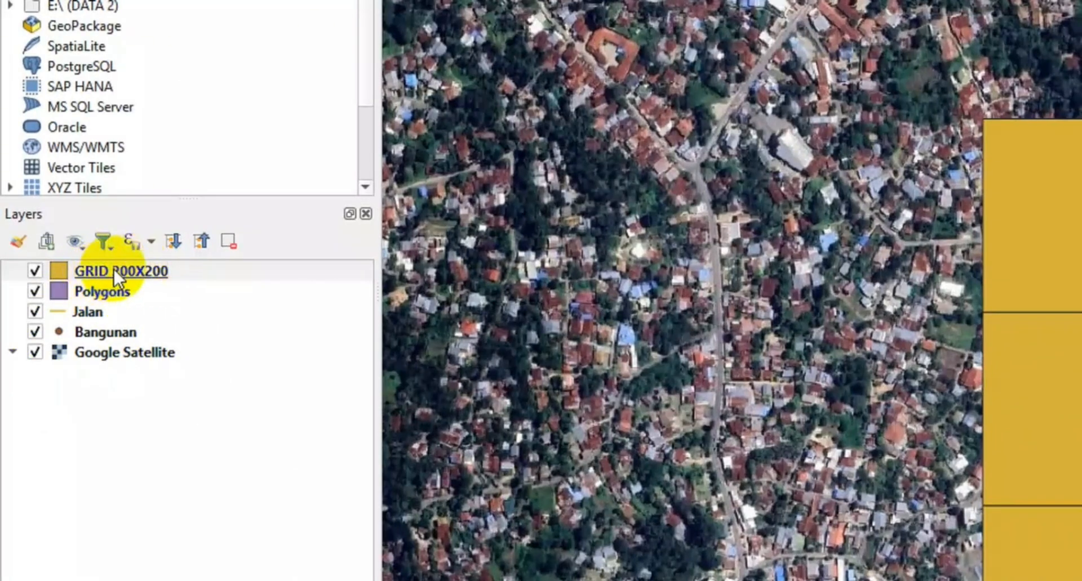
- Set the GRID 200X200 layer's symbology to the outline red preset and confirm the layer properties
{"action": "left_click", "coordinate": [60, 272]}
{"action": "double_click", "coordinate": [59, 271]}
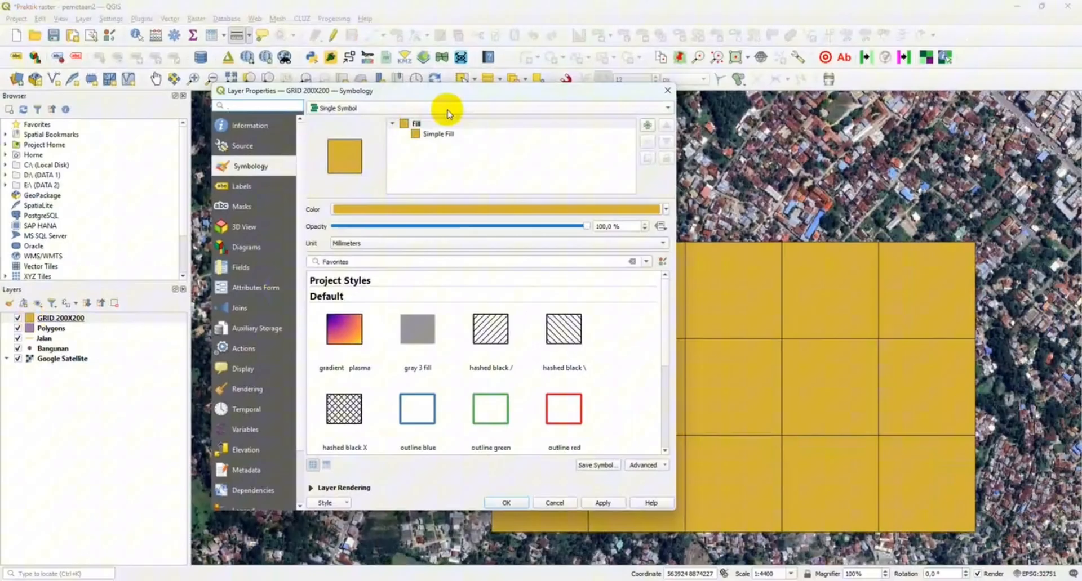
{"action": "left_click_drag", "start_coordinate": [442, 91], "coordinate": [506, 119]}
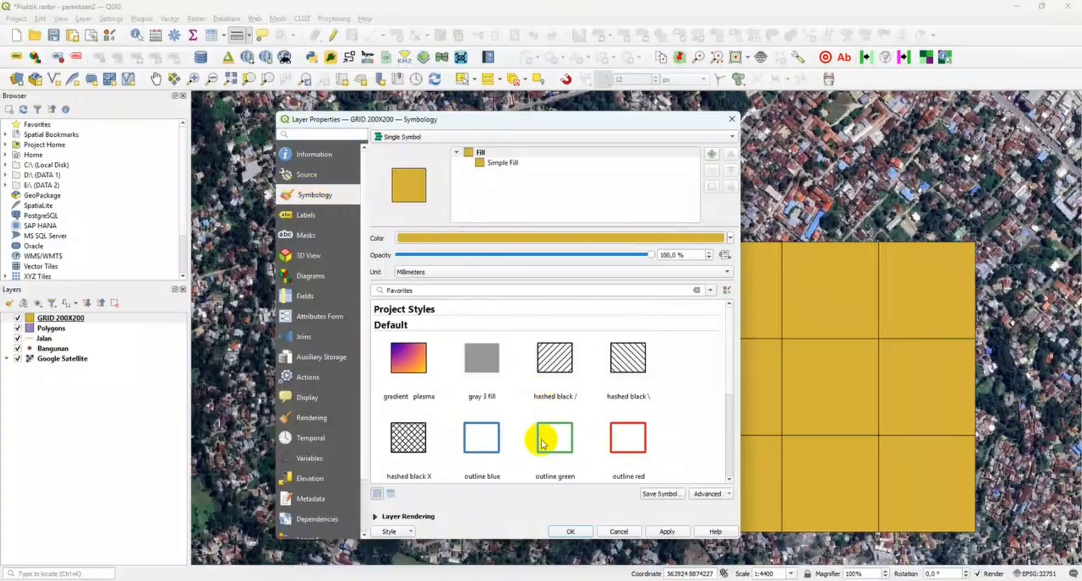
{"action": "scroll", "coordinate": [550, 442], "scroll_direction": "down", "scroll_amount": 1}
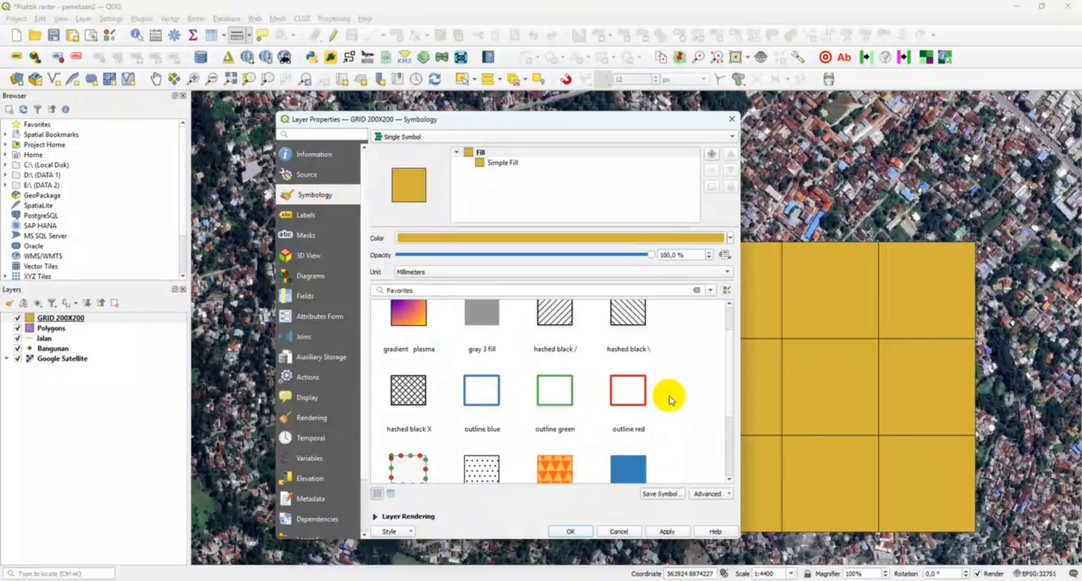
{"action": "mouse_move", "coordinate": [525, 409]}
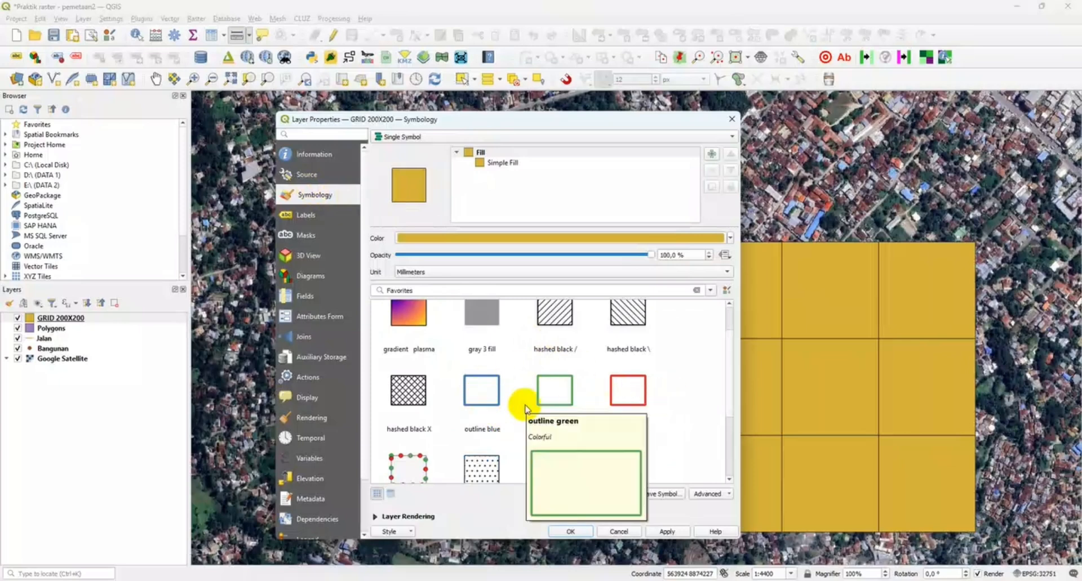
{"action": "left_click", "coordinate": [628, 393]}
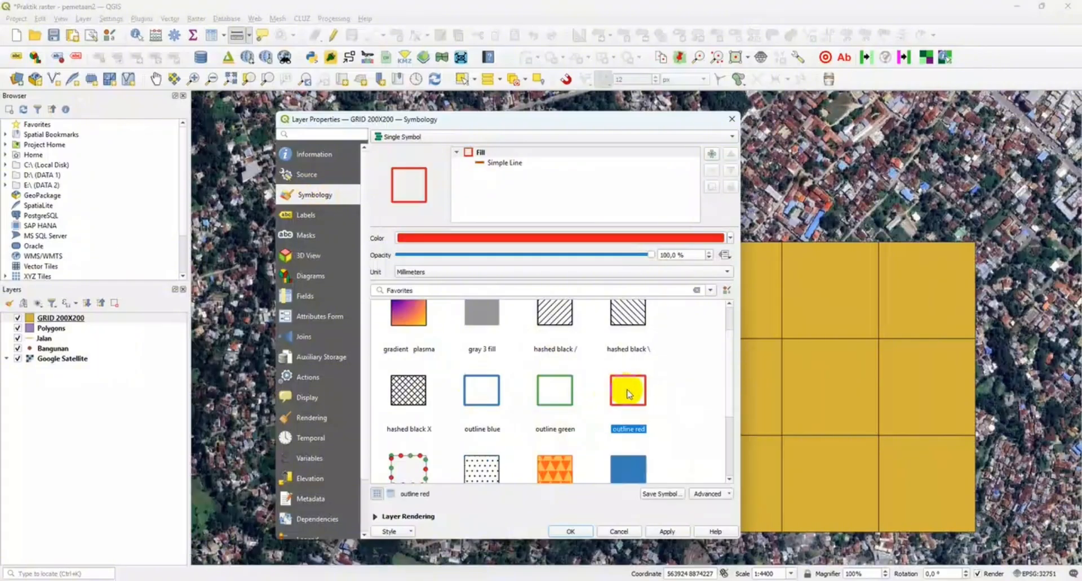
{"action": "left_click", "coordinate": [584, 534]}
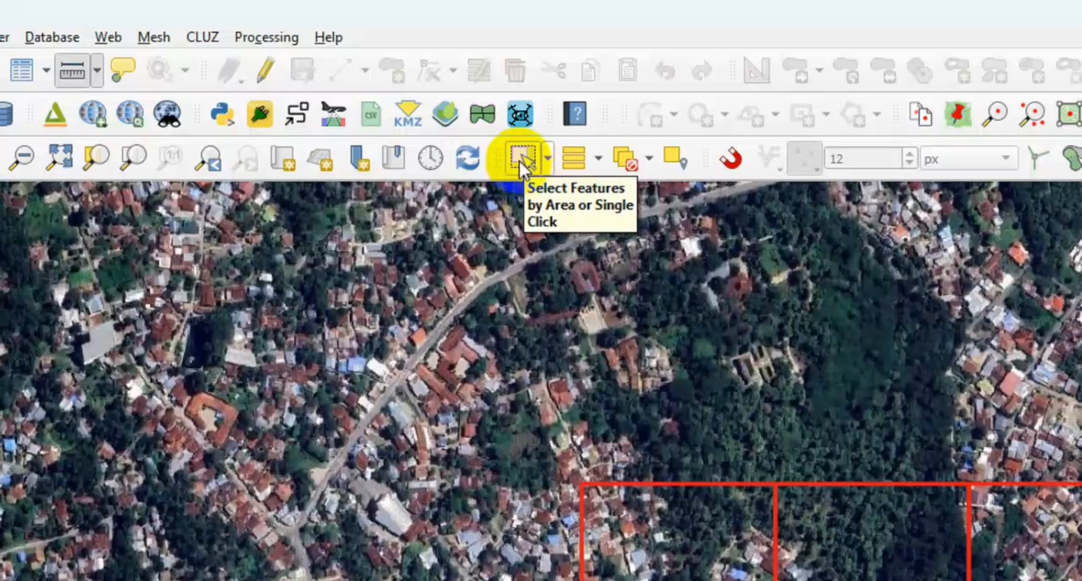
- Select the grid cell in the upper-left corner of the GRID 200X200 layer and zoom the map to it
{"action": "left_click", "coordinate": [519, 161]}
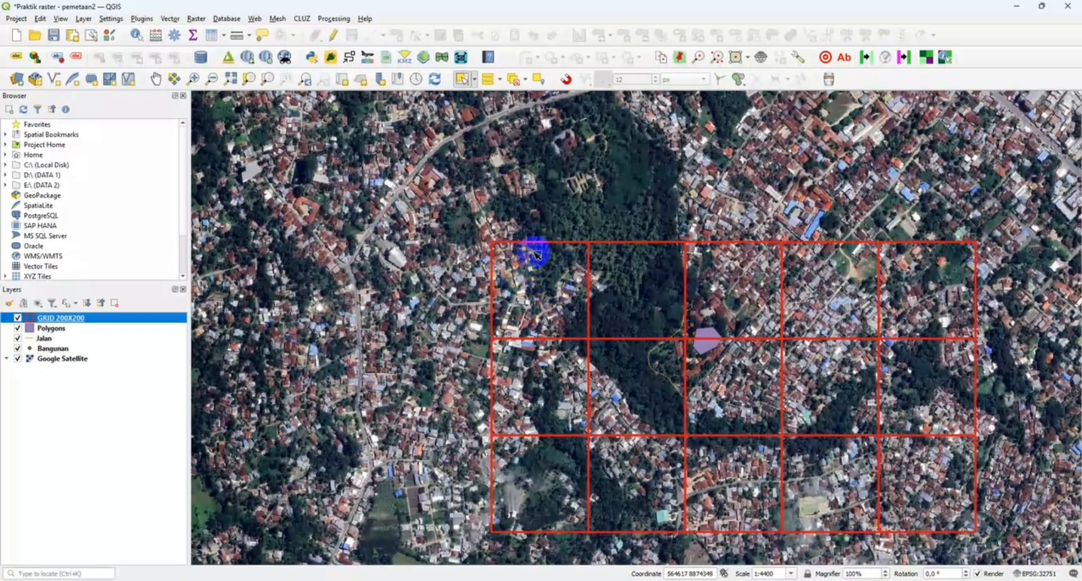
{"action": "left_click", "coordinate": [544, 283]}
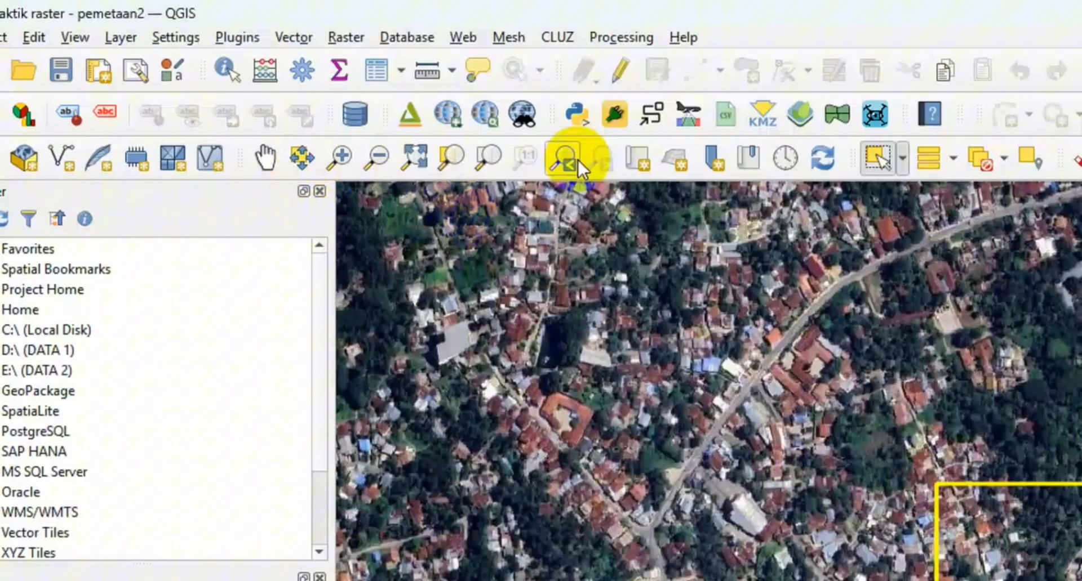
{"action": "left_click", "coordinate": [457, 169]}
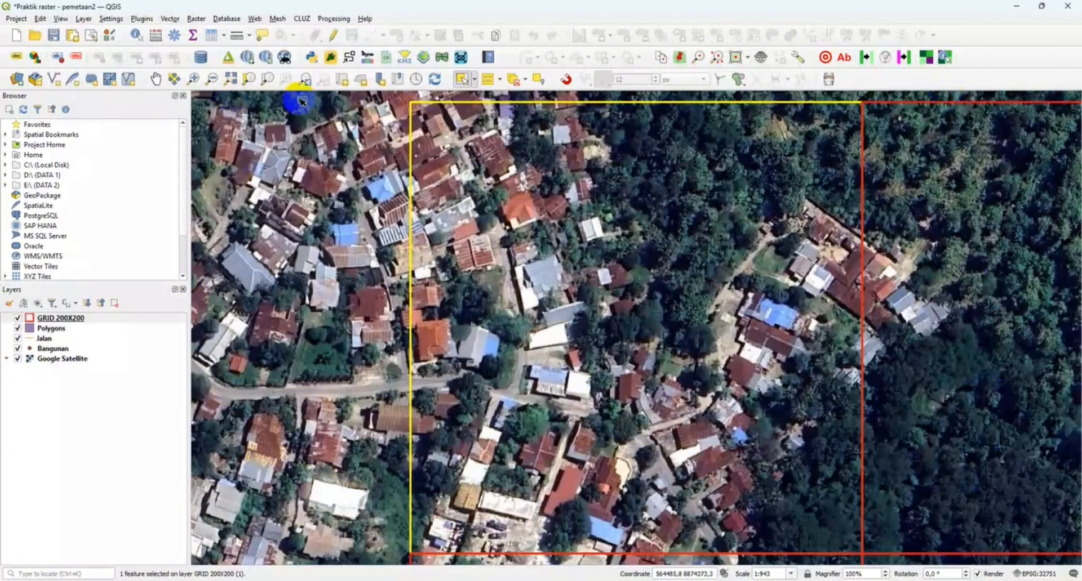
{"action": "left_click", "coordinate": [476, 340]}
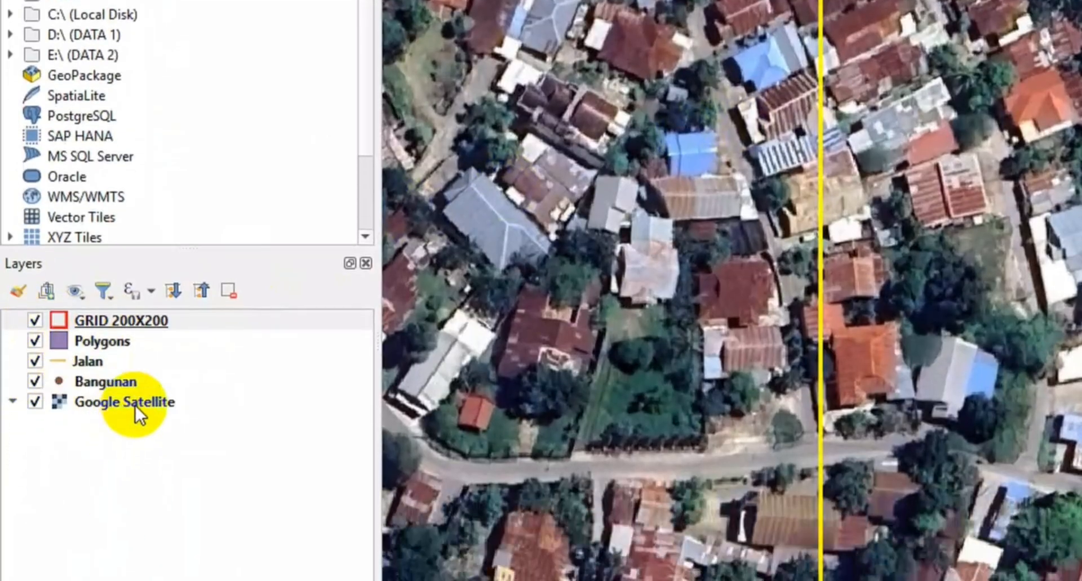
- Hide the GRID 200X200, Polygons, Jalan and Bangunan layers, leaving only Google Satellite displayed on the map
{"action": "left_click", "coordinate": [36, 322]}
{"action": "left_click", "coordinate": [35, 341]}
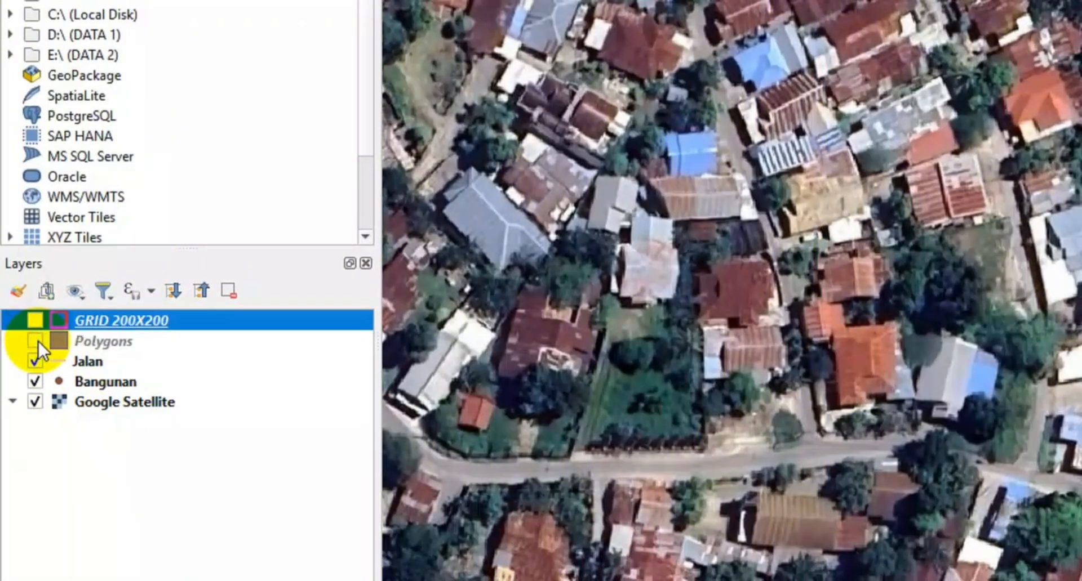
{"action": "left_click", "coordinate": [36, 361]}
{"action": "left_click", "coordinate": [35, 382]}
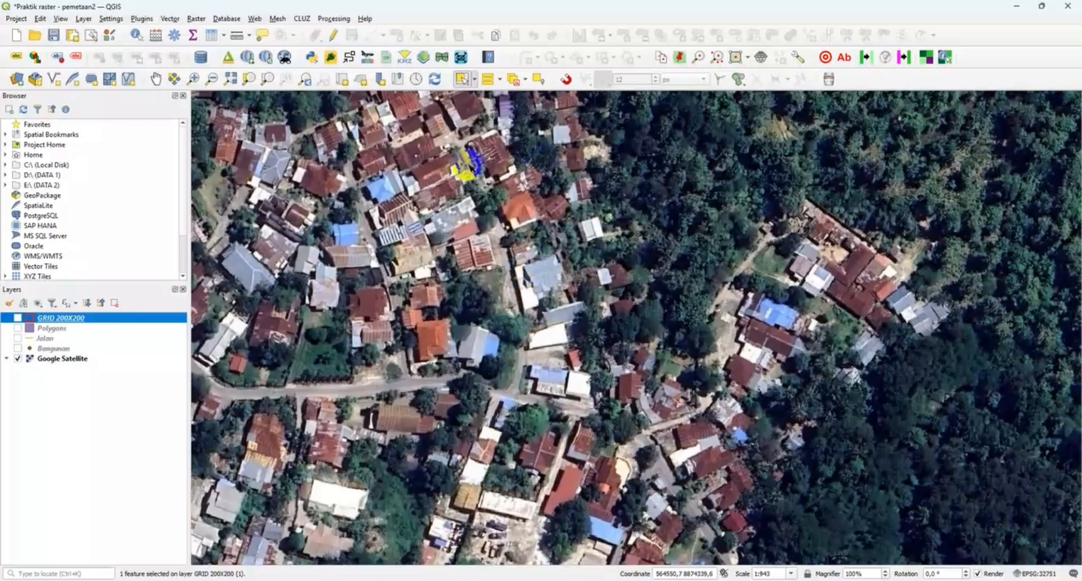
{"action": "left_click", "coordinate": [498, 406]}
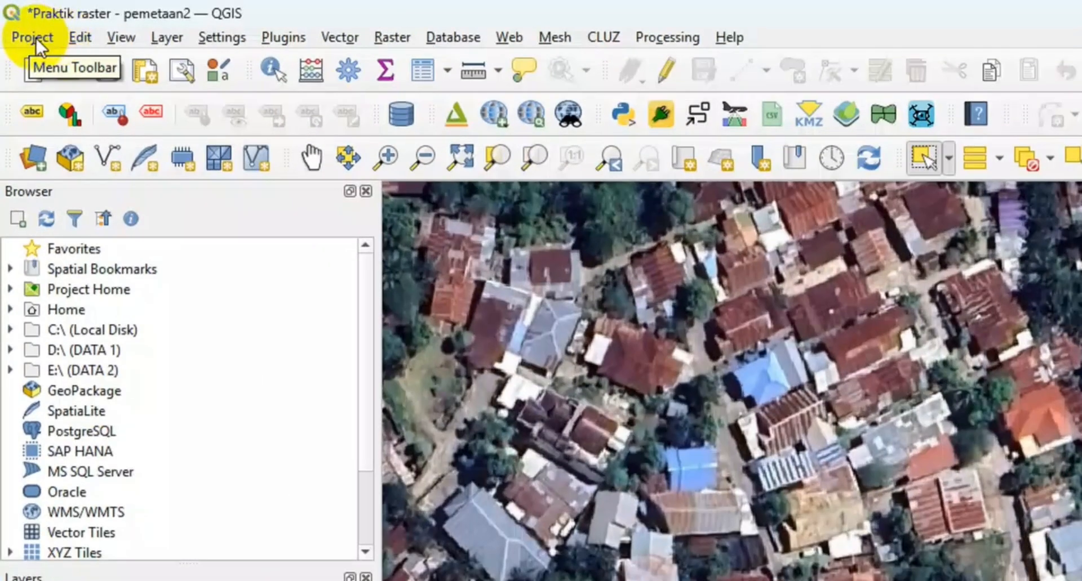
- Start exporting the current map view as an image with the default settings and choose the DOWNLOAD RASTER folder in SIG PONSEL
{"action": "left_click", "coordinate": [35, 37]}
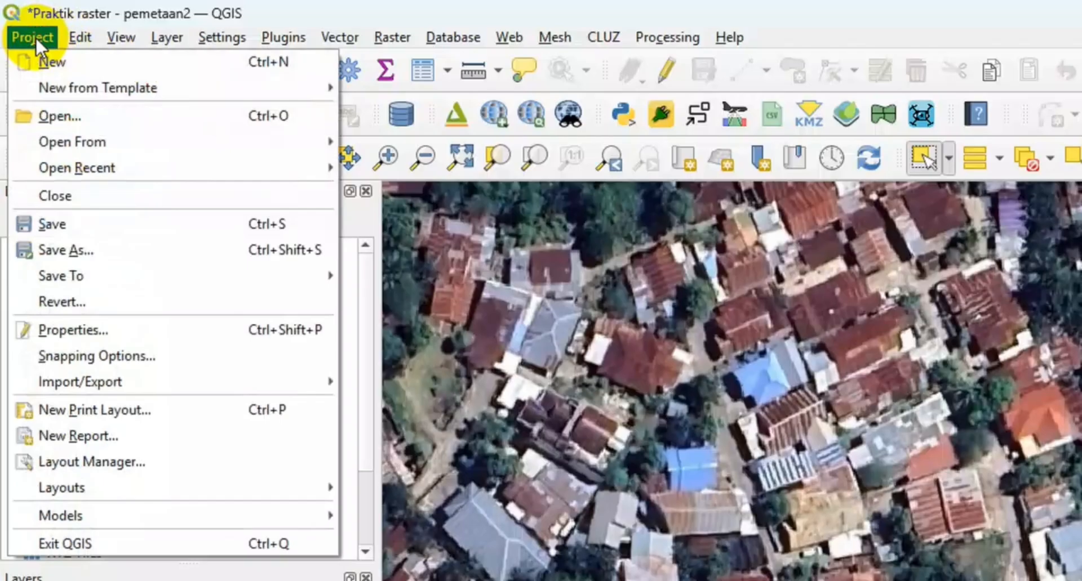
{"action": "mouse_move", "coordinate": [98, 384]}
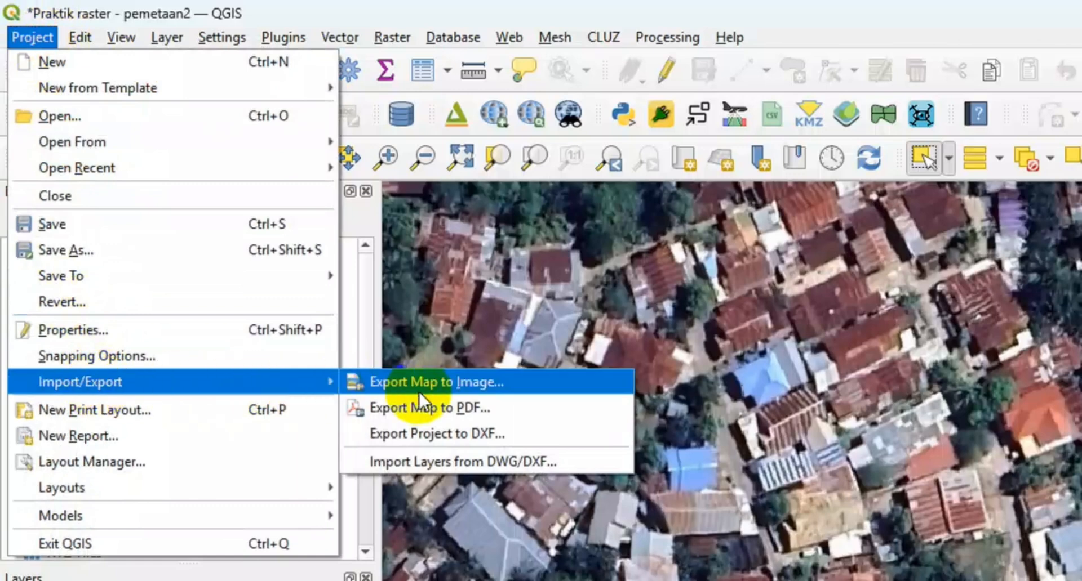
{"action": "left_click", "coordinate": [449, 388]}
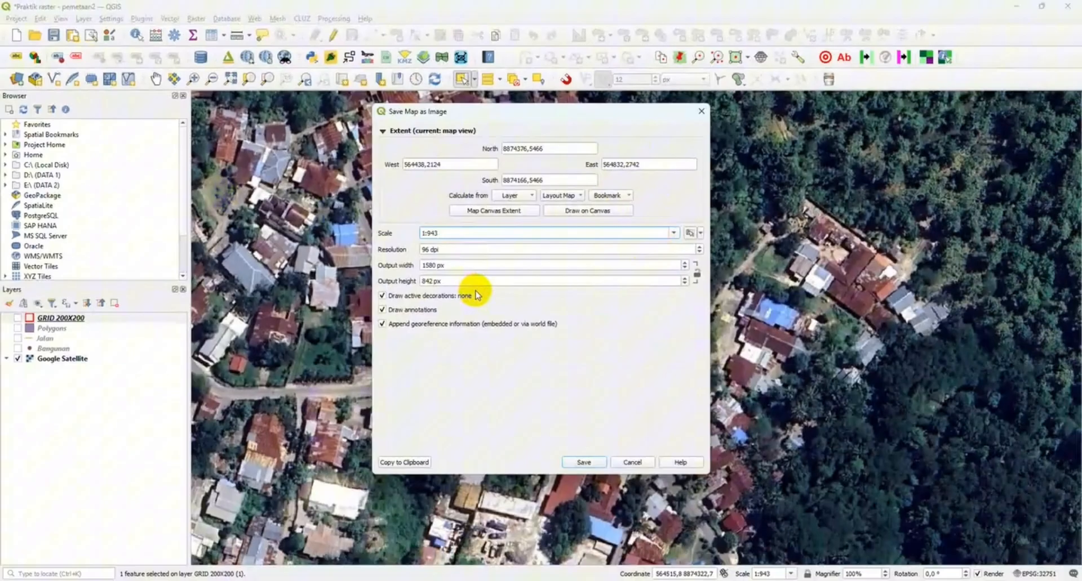
{"action": "left_click", "coordinate": [585, 462]}
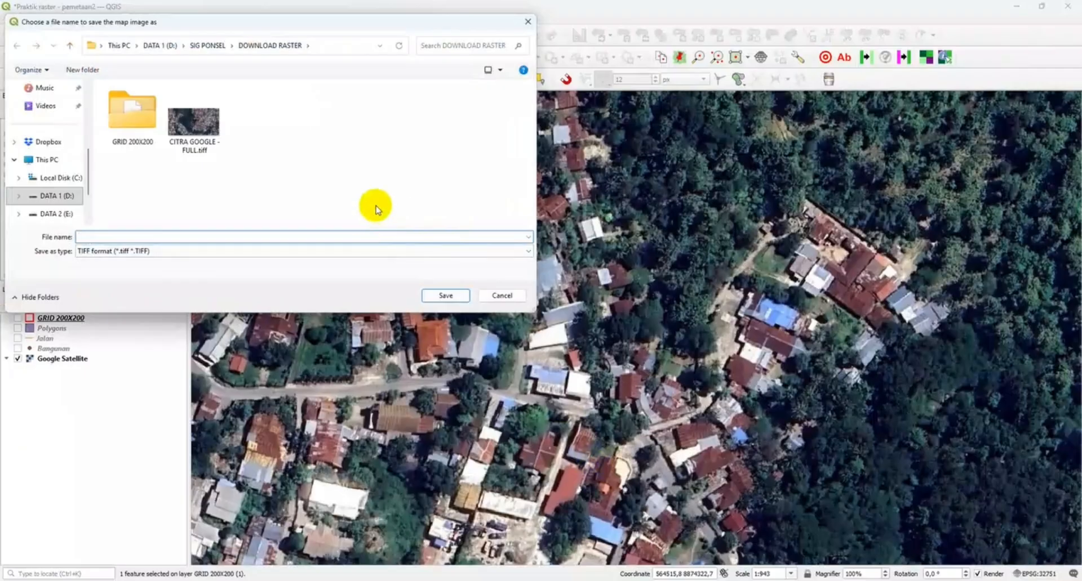
{"action": "left_click", "coordinate": [207, 46]}
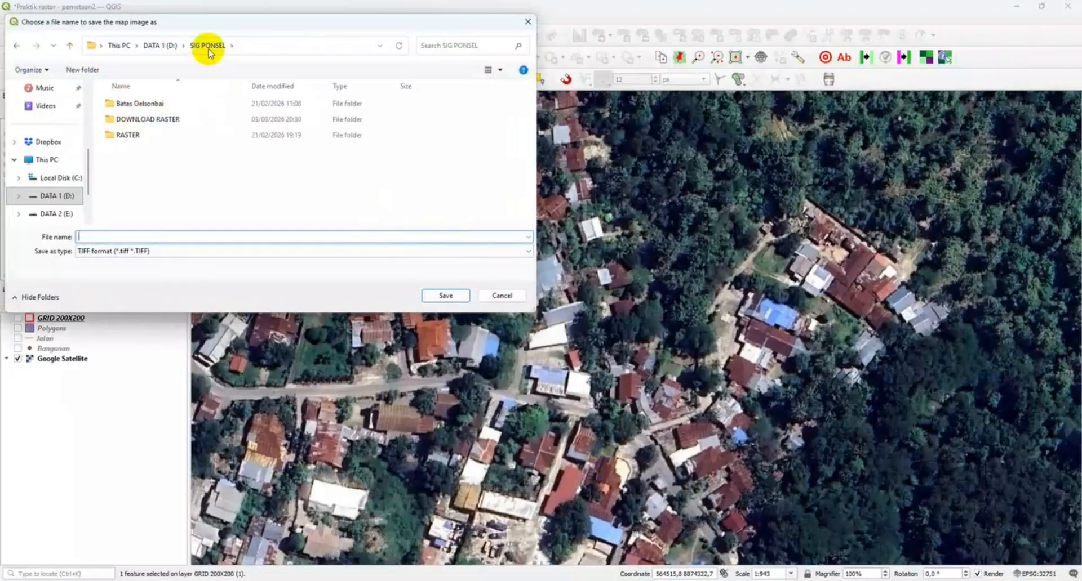
{"action": "double_click", "coordinate": [164, 119]}
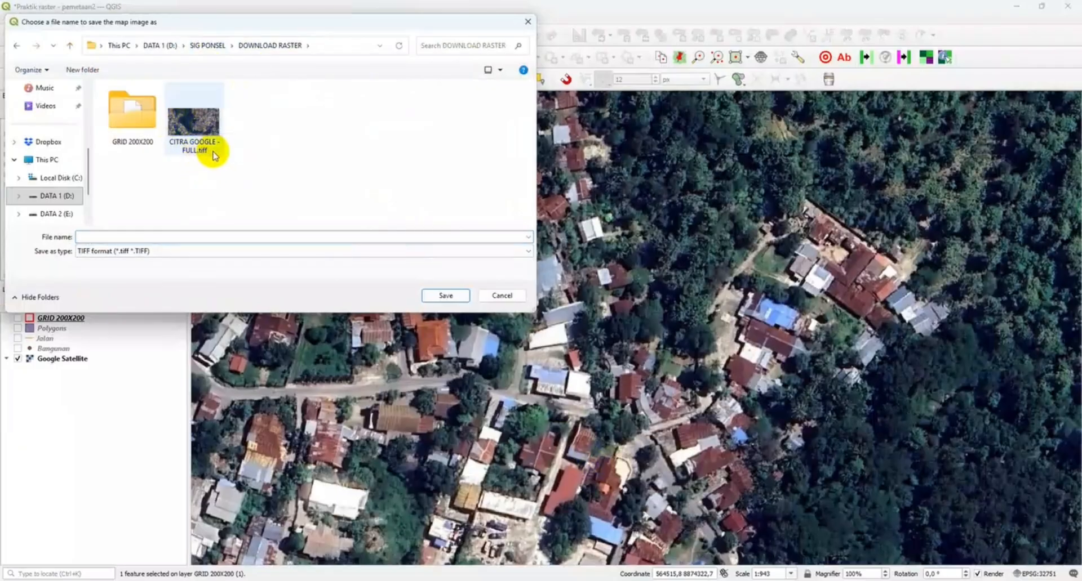
- Name the image CITRA GOOGLE -GRID 1, keep the TIFF format (*.tiff) and save it
{"action": "left_click", "coordinate": [146, 234]}
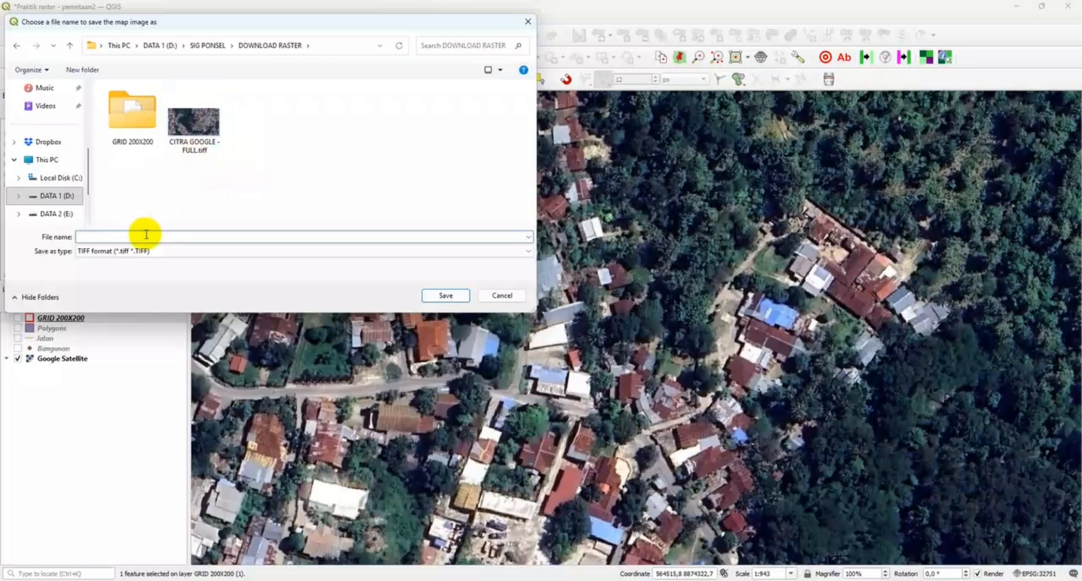
{"action": "key", "text": "Caps_Lock"}
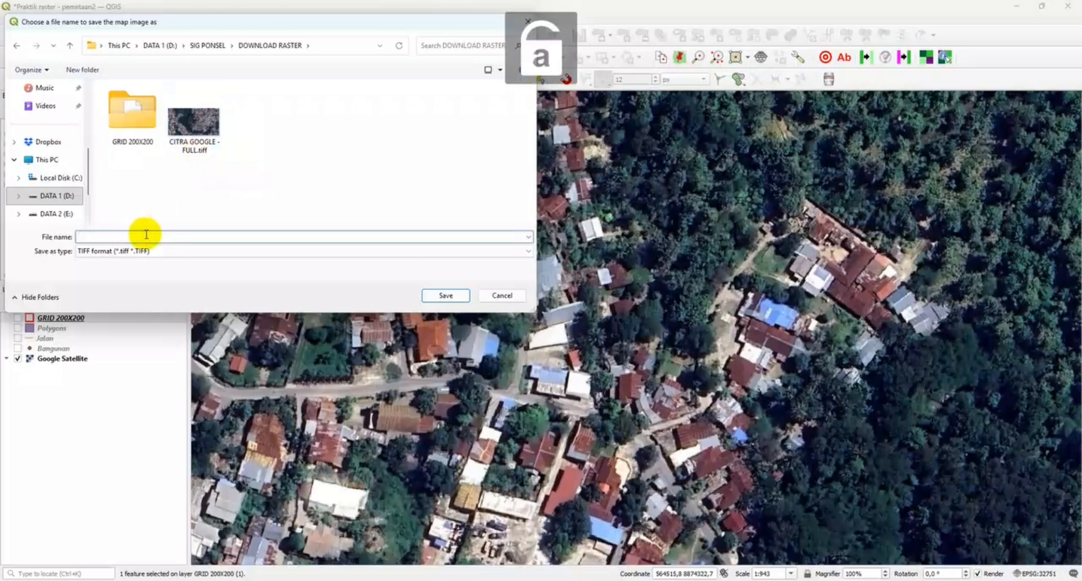
{"action": "key", "text": "Caps_Lock"}
{"action": "type", "text": "CITR"}
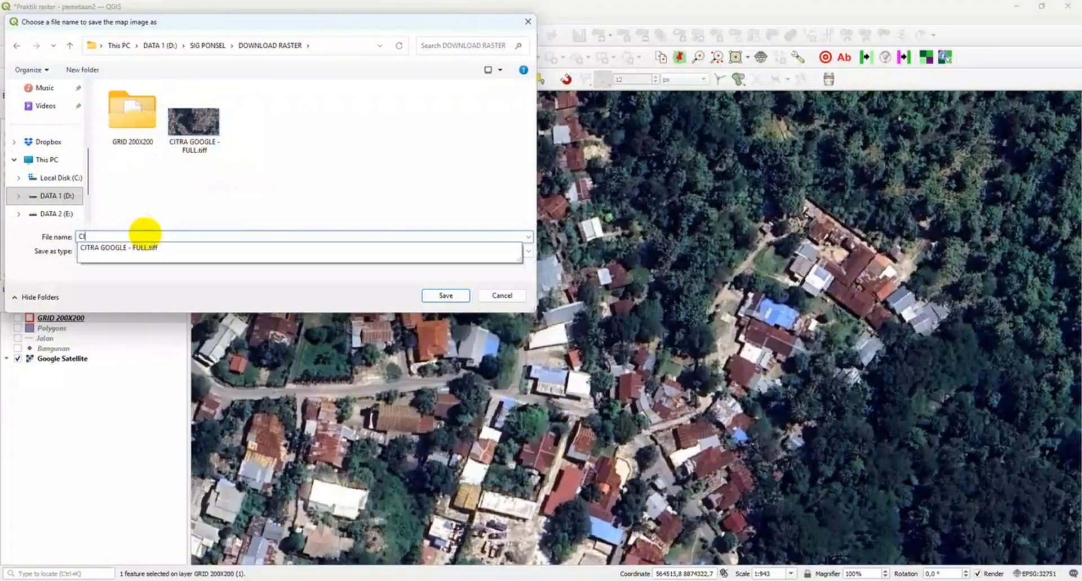
{"action": "type", "text": "A GOOGLE -GRID 1"}
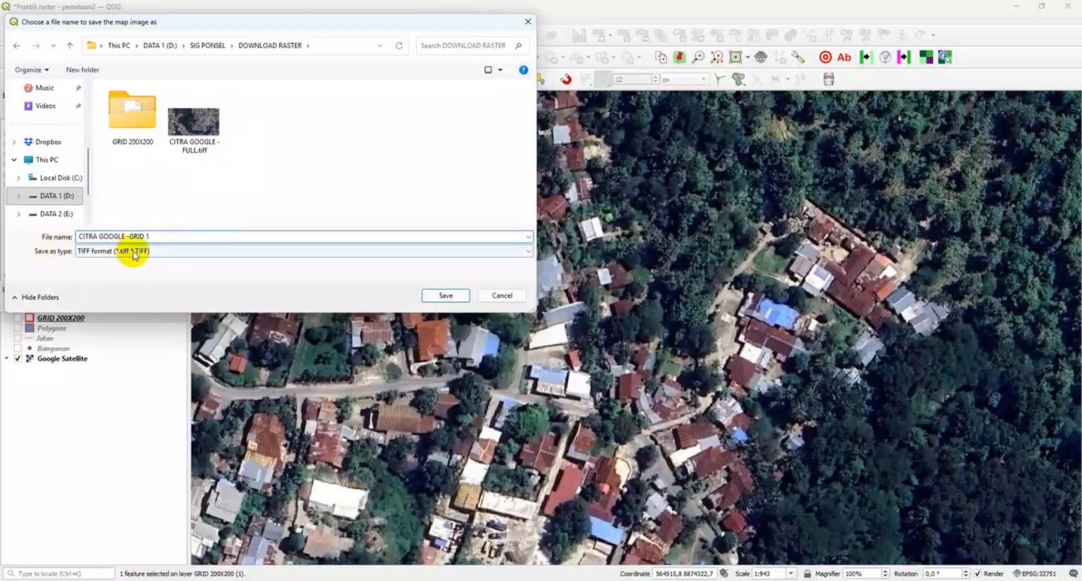
{"action": "left_click", "coordinate": [115, 256]}
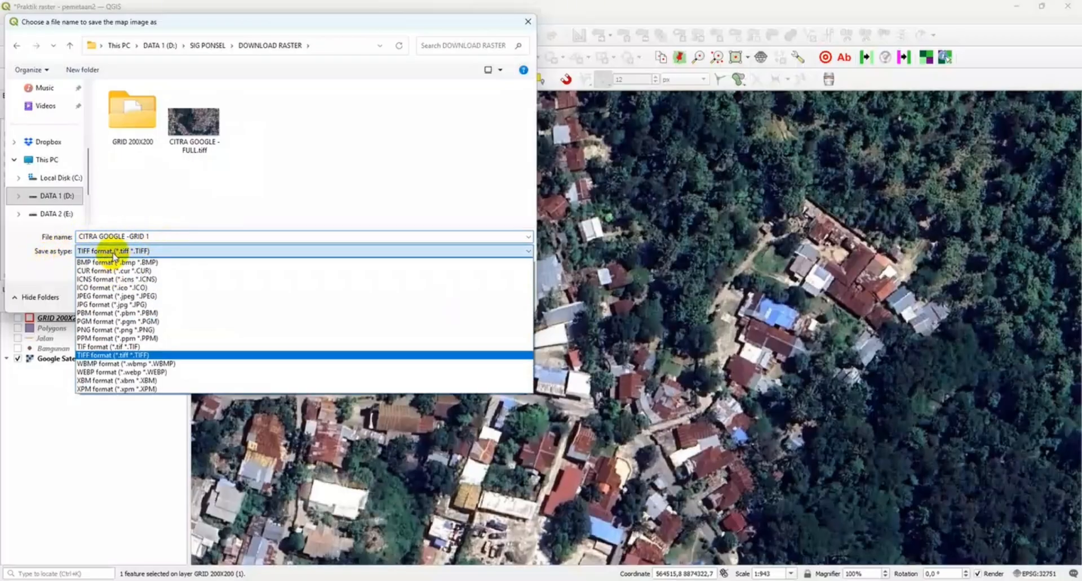
{"action": "left_click", "coordinate": [107, 359]}
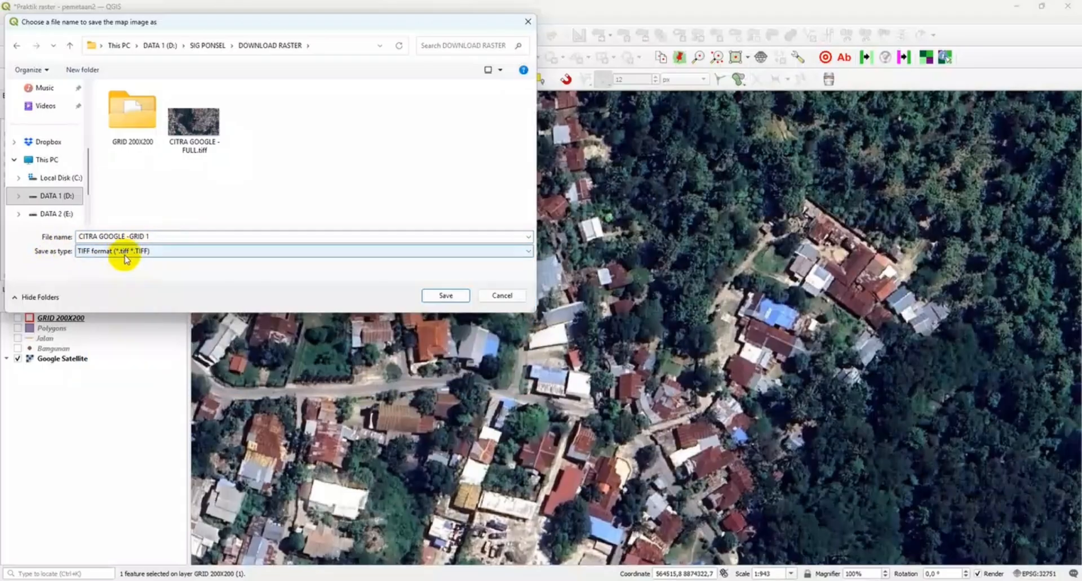
{"action": "left_click", "coordinate": [447, 303]}
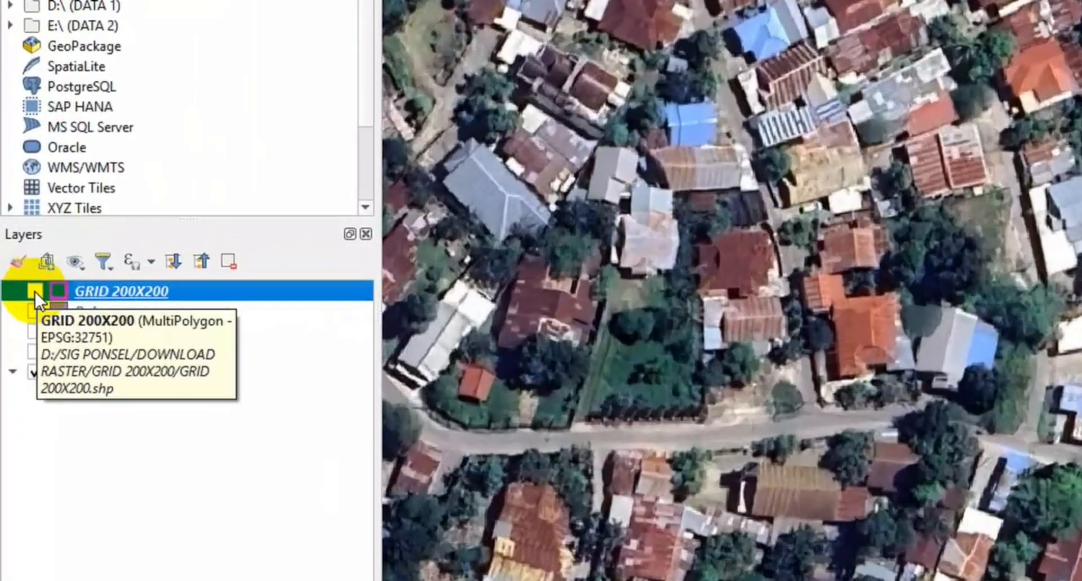
- Show the GRID 200X200 layer again, select the second cell of its top row and zoom the map to it
{"action": "left_click", "coordinate": [35, 291]}
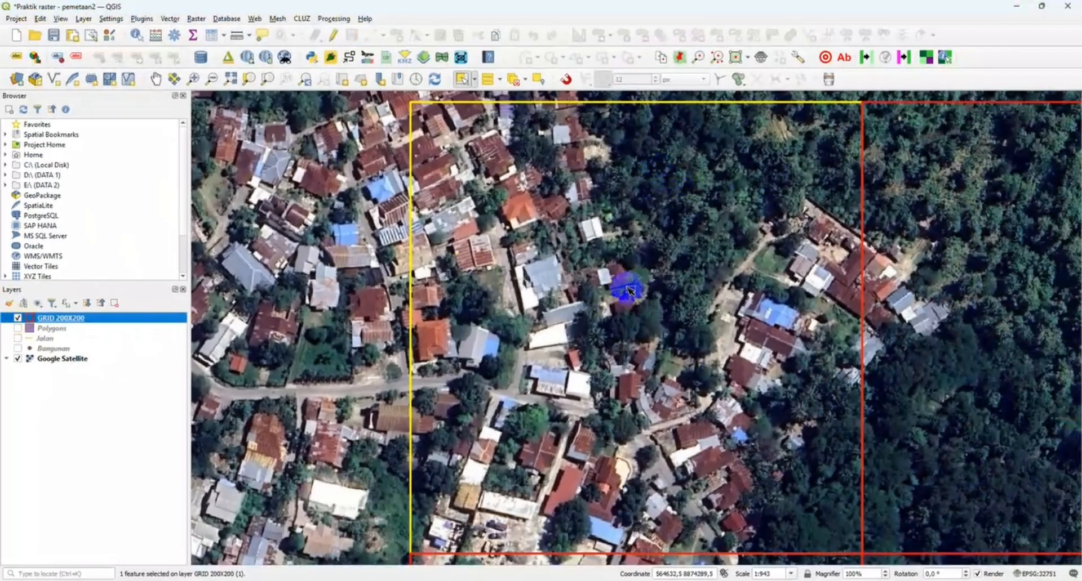
{"action": "scroll", "coordinate": [681, 290], "scroll_direction": "down", "scroll_amount": 2}
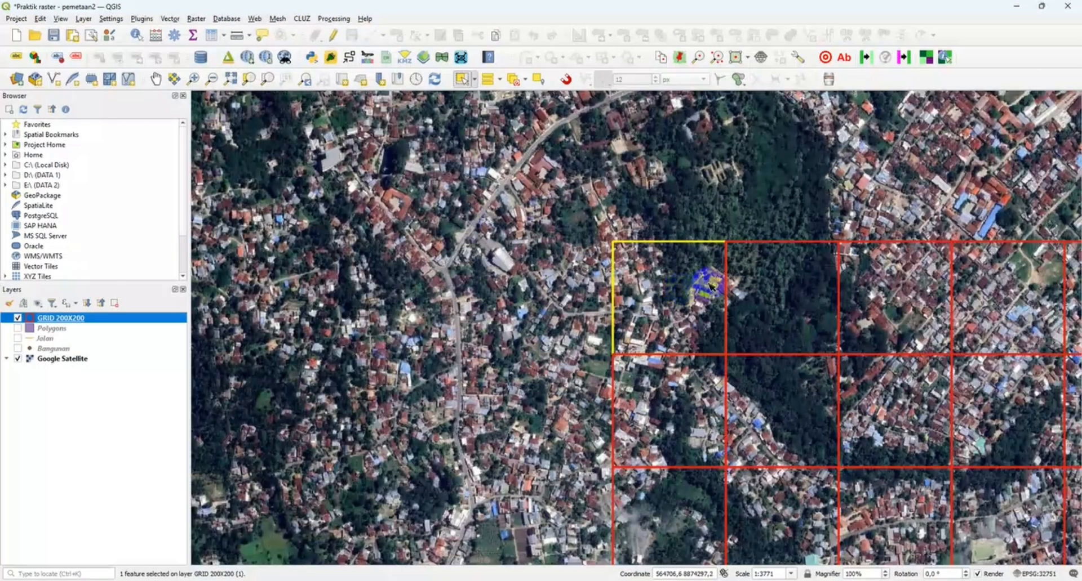
{"action": "left_click", "coordinate": [784, 288]}
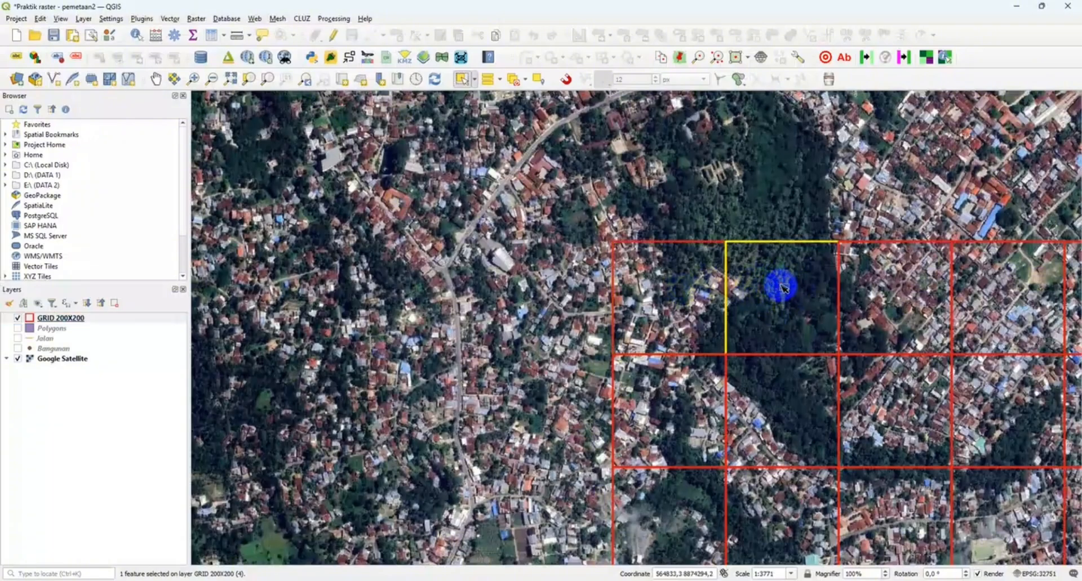
{"action": "left_click", "coordinate": [250, 80]}
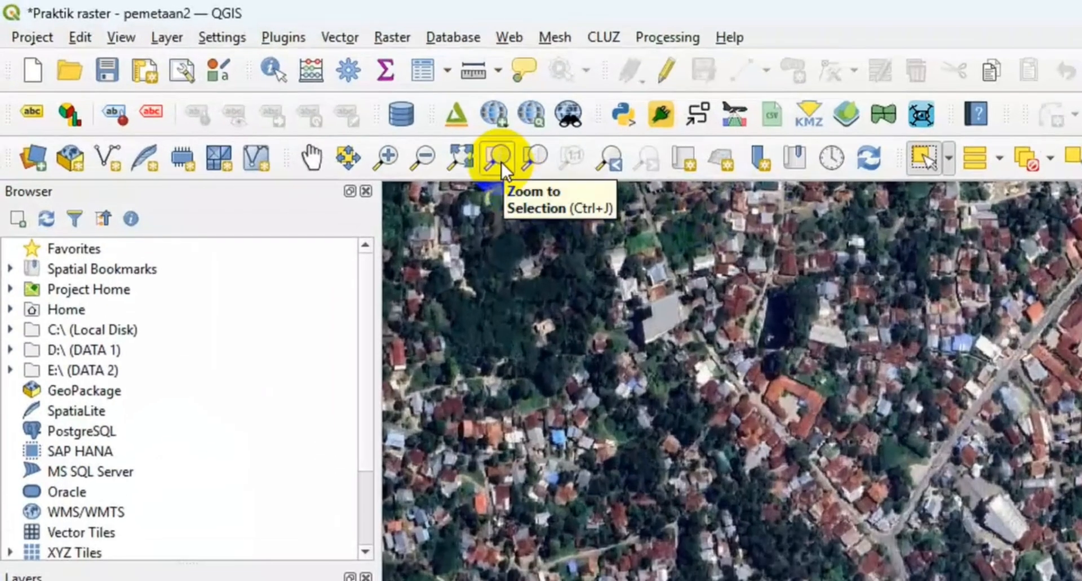
{"action": "left_click", "coordinate": [500, 160]}
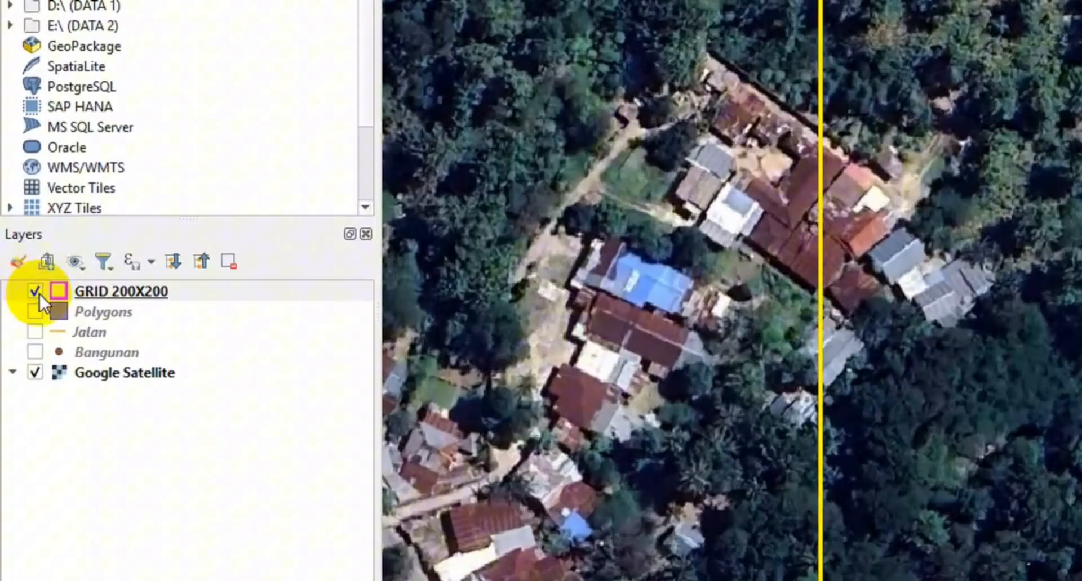
- Hide the GRID 200X200 layer and export the second cell's map view as an image, accepting the default export settings
{"action": "left_click", "coordinate": [39, 293]}
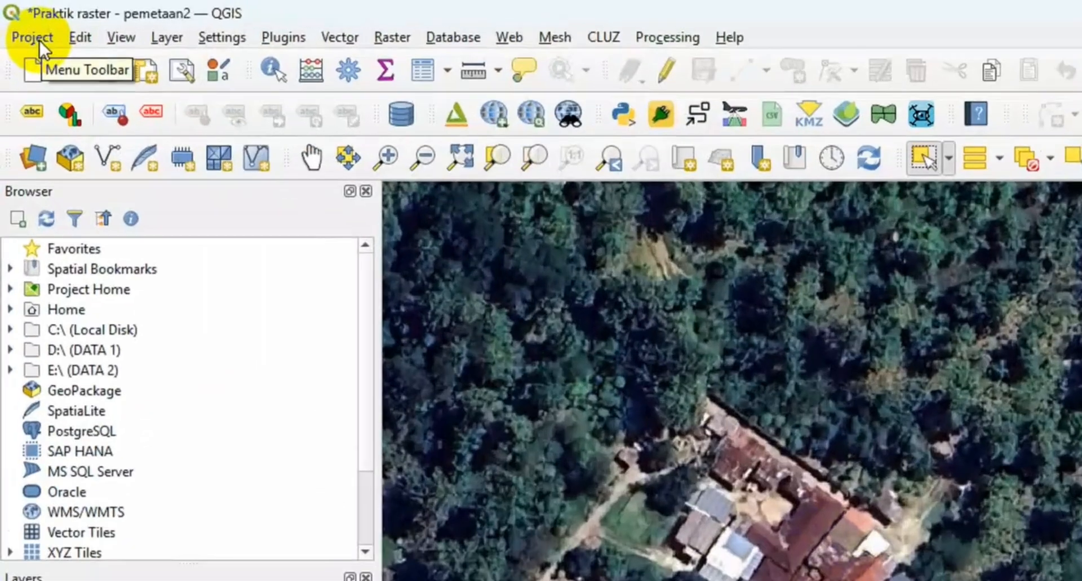
{"action": "left_click", "coordinate": [19, 20]}
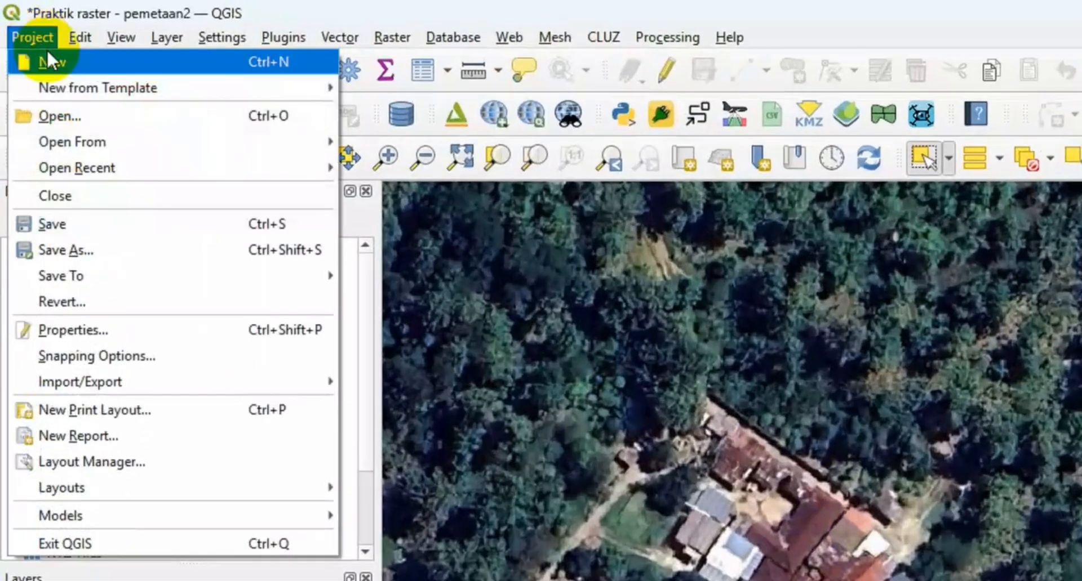
{"action": "mouse_move", "coordinate": [98, 385]}
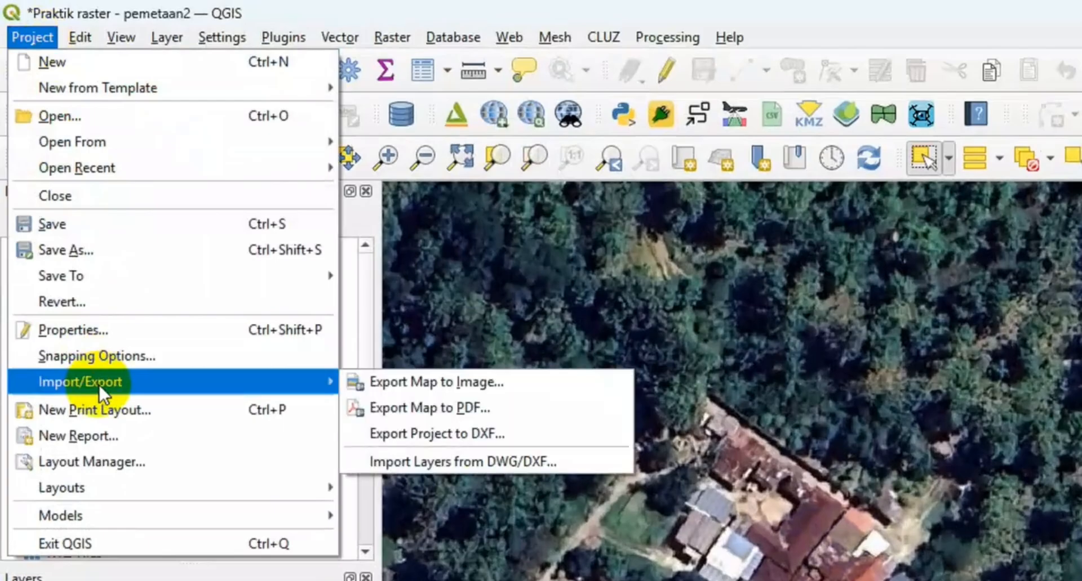
{"action": "left_click", "coordinate": [396, 385]}
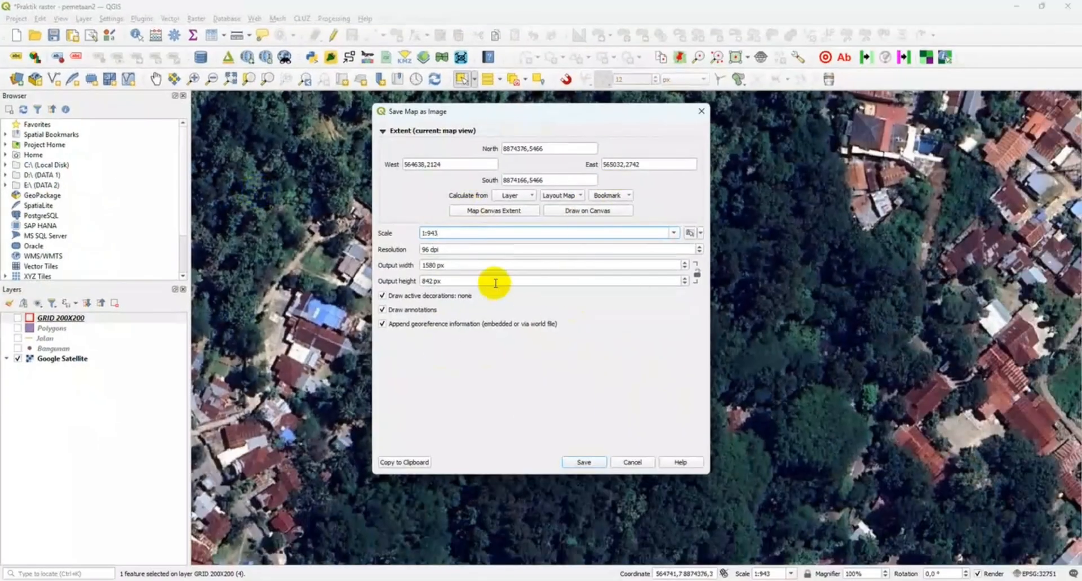
{"action": "left_click", "coordinate": [588, 462]}
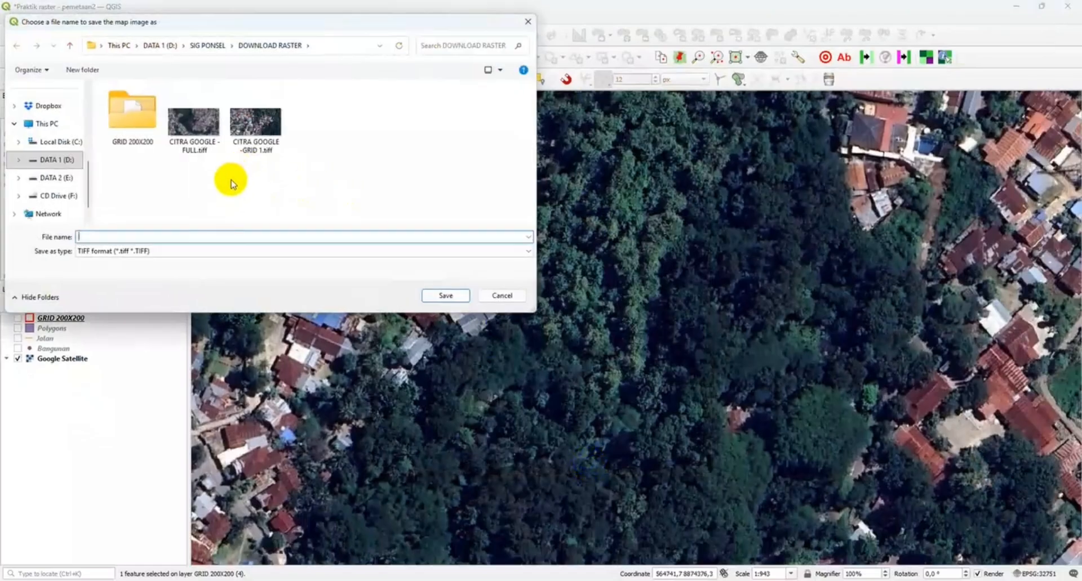
- Reuse the first grid image's file name, change it to CITRA GOOGLE -GRID 2.tiff and save the image
{"action": "left_click", "coordinate": [255, 148]}
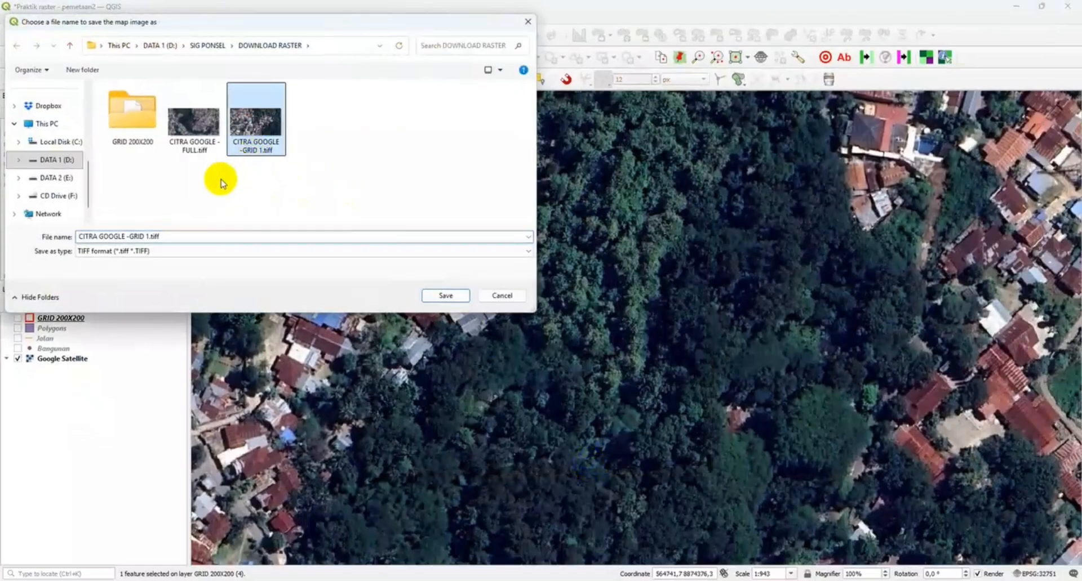
{"action": "left_click", "coordinate": [149, 236]}
{"action": "double_click", "coordinate": [149, 236]}
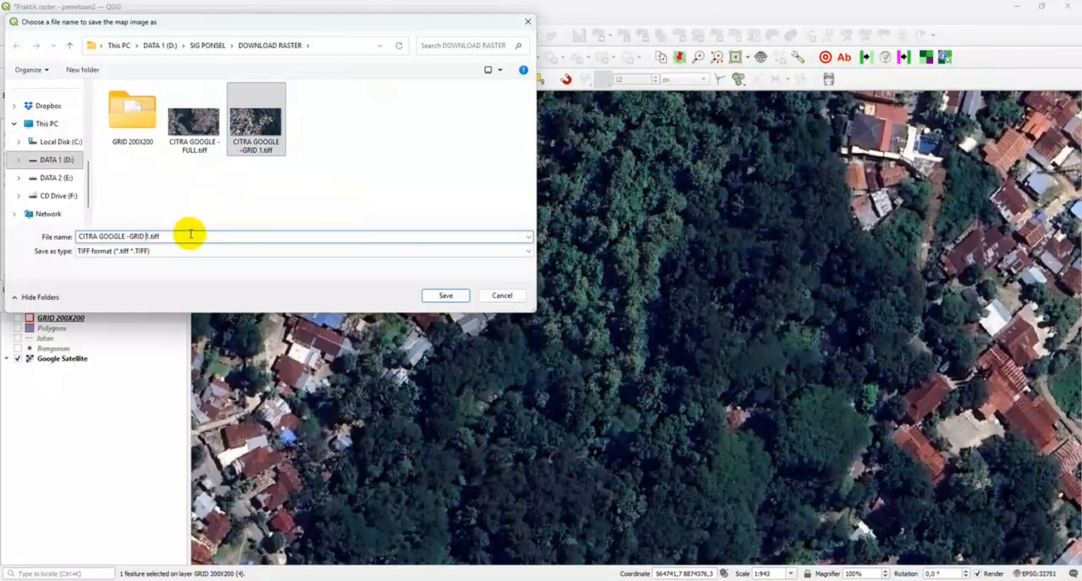
{"action": "key", "text": "Delete"}
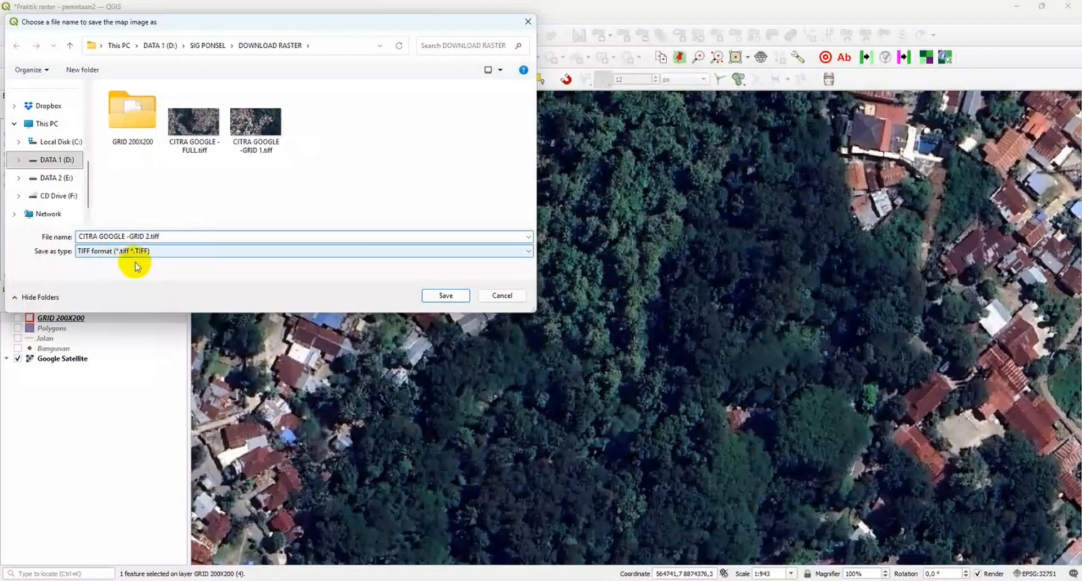
{"action": "left_click", "coordinate": [429, 297]}
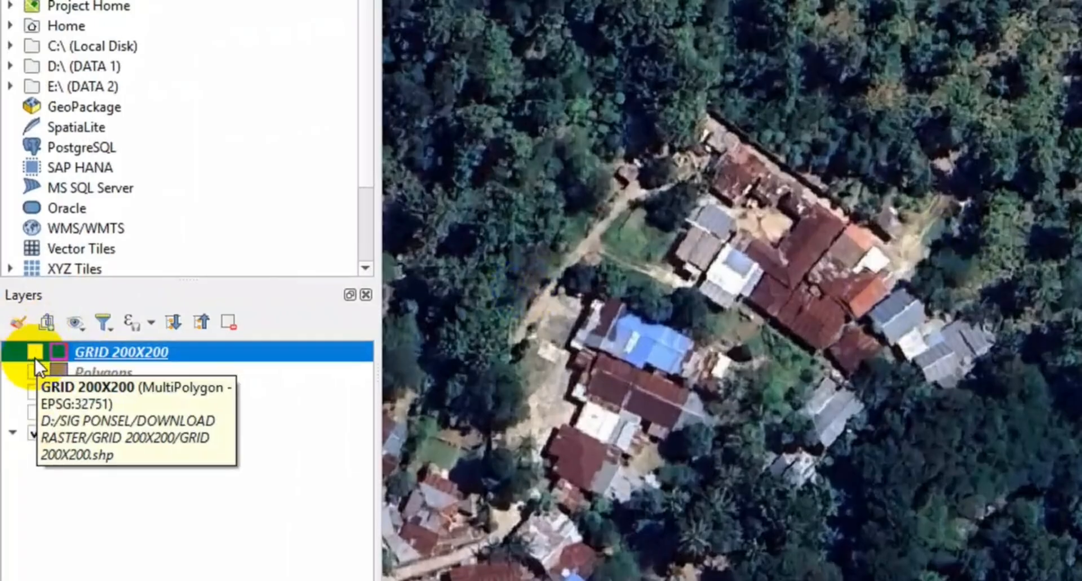
- Redisplay the GRID 200X200 layer, zoom the map to the third cell of its top row and hide the layer again
{"action": "left_click", "coordinate": [35, 356]}
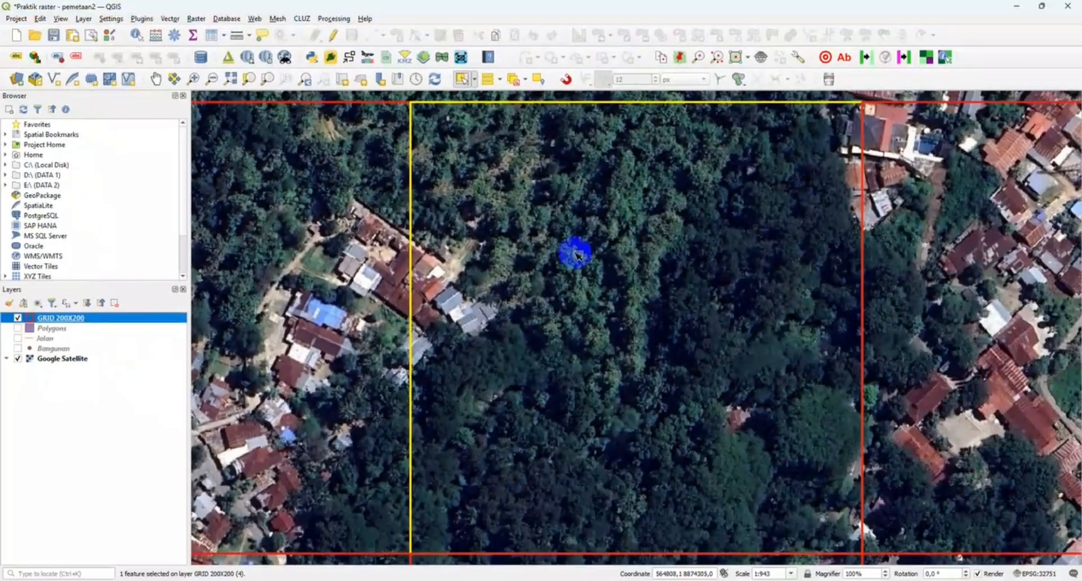
{"action": "scroll", "coordinate": [648, 347], "scroll_direction": "down", "scroll_amount": 2}
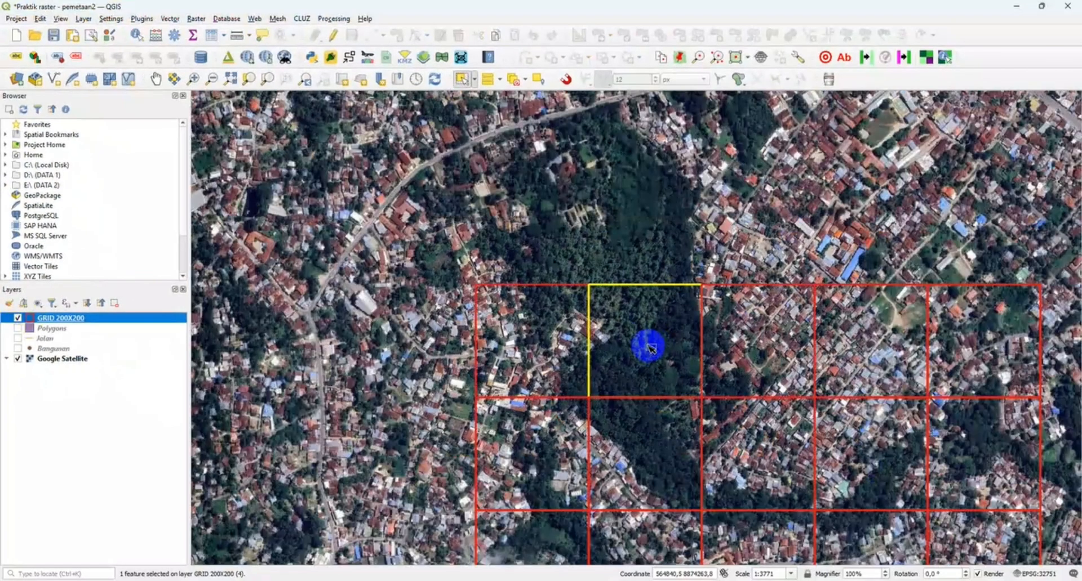
{"action": "left_click", "coordinate": [753, 332]}
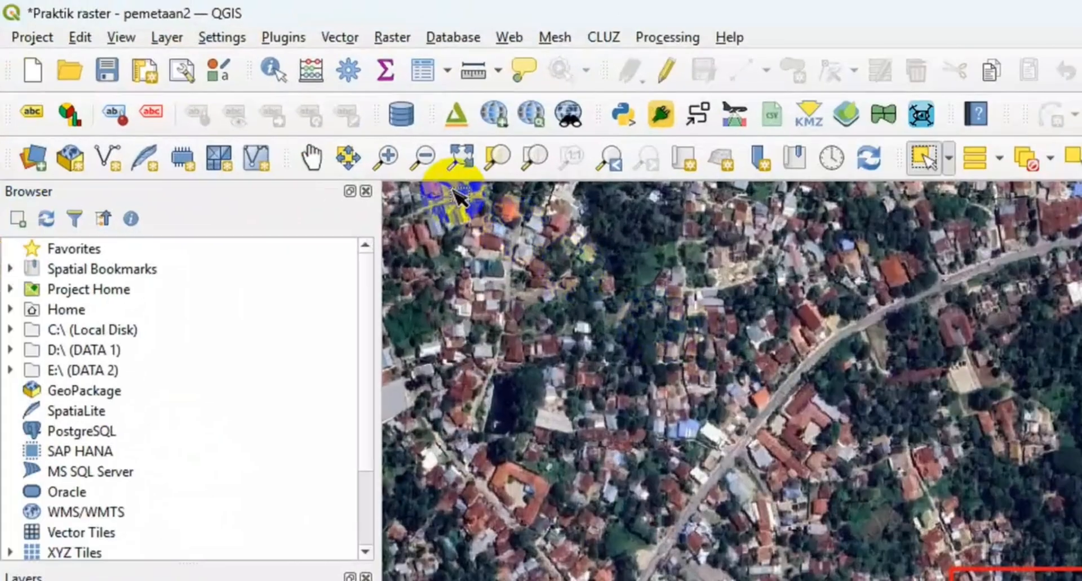
{"action": "left_click", "coordinate": [497, 158]}
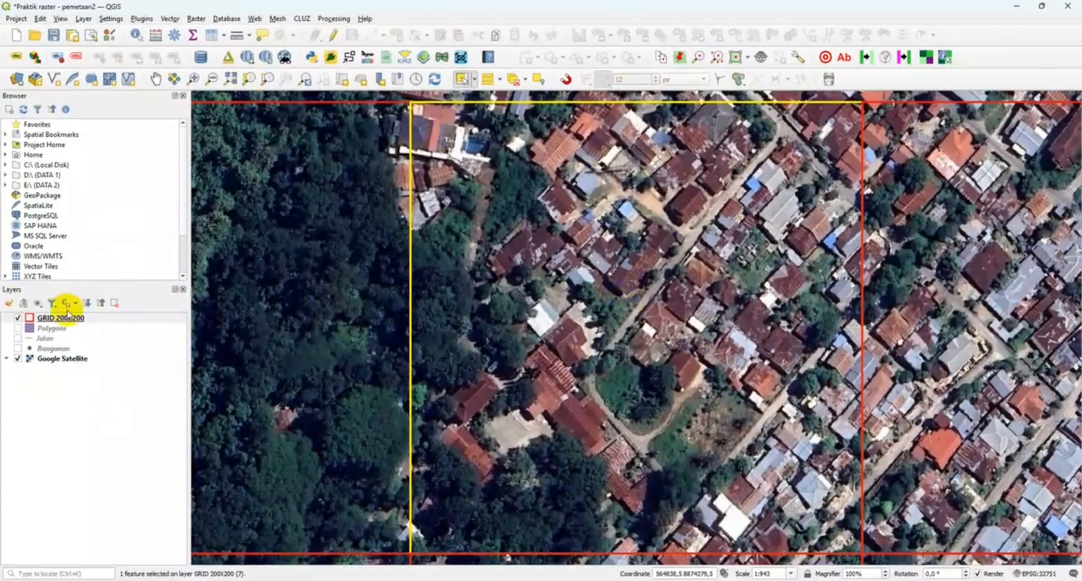
{"action": "left_click", "coordinate": [17, 319]}
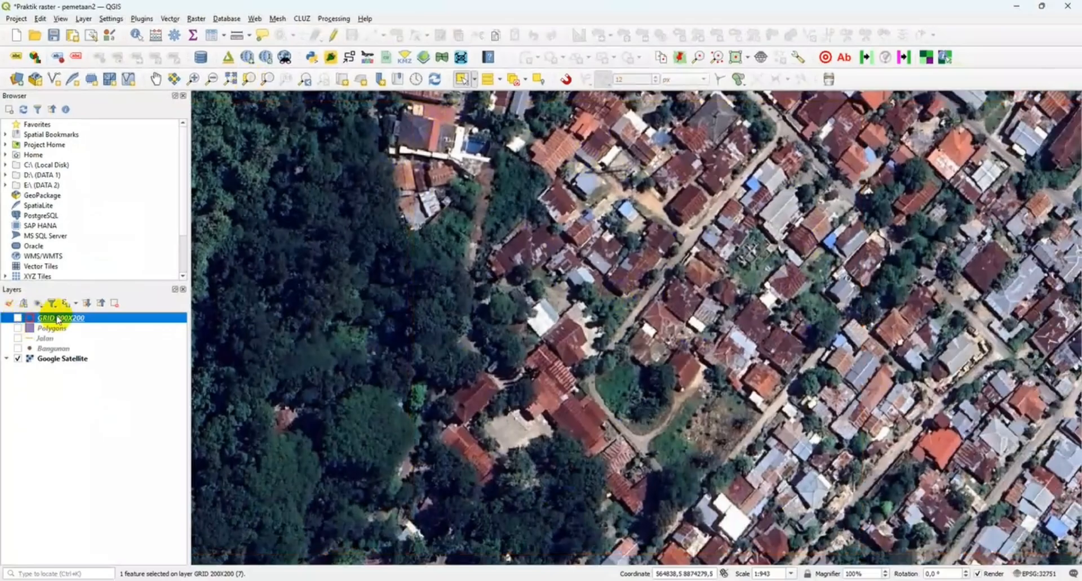
- Export the third cell's map view as an image with the default settings, saving it as CITRA GOOGLE -GRID 3.tiff
{"action": "left_click", "coordinate": [16, 22]}
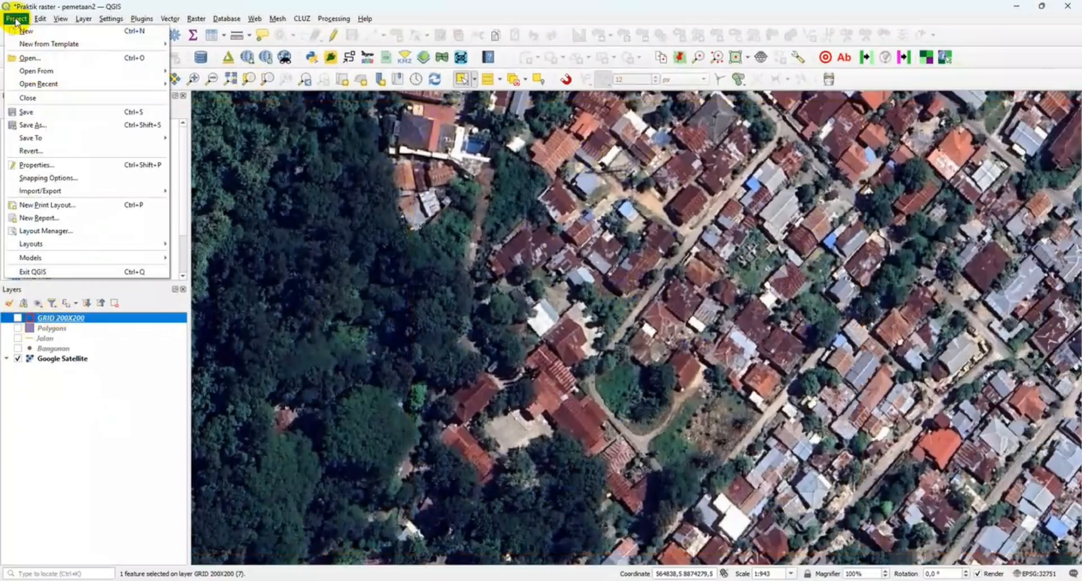
{"action": "mouse_move", "coordinate": [42, 191]}
{"action": "left_click", "coordinate": [198, 194]}
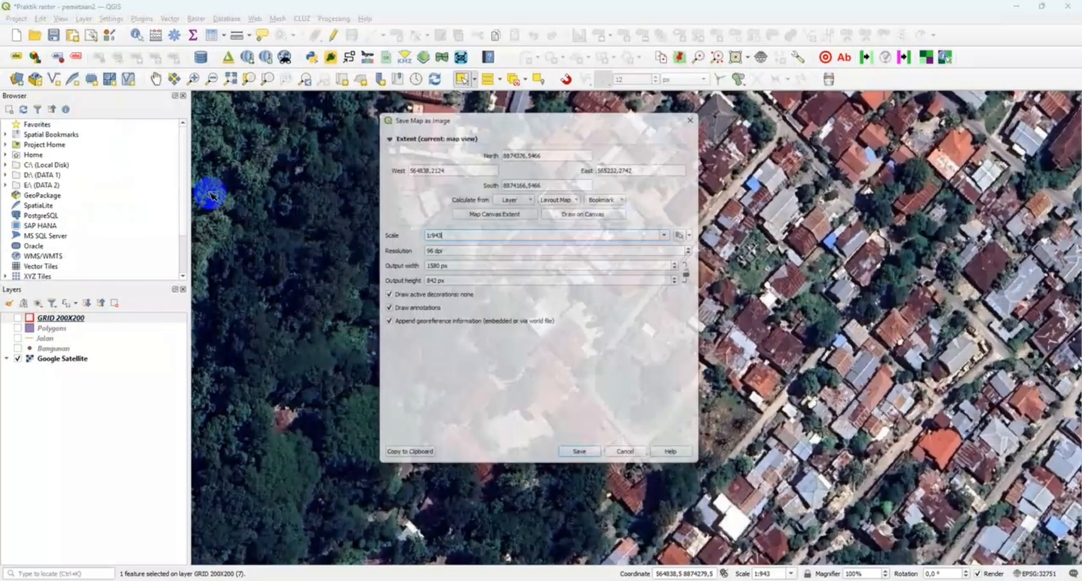
{"action": "left_click", "coordinate": [584, 462]}
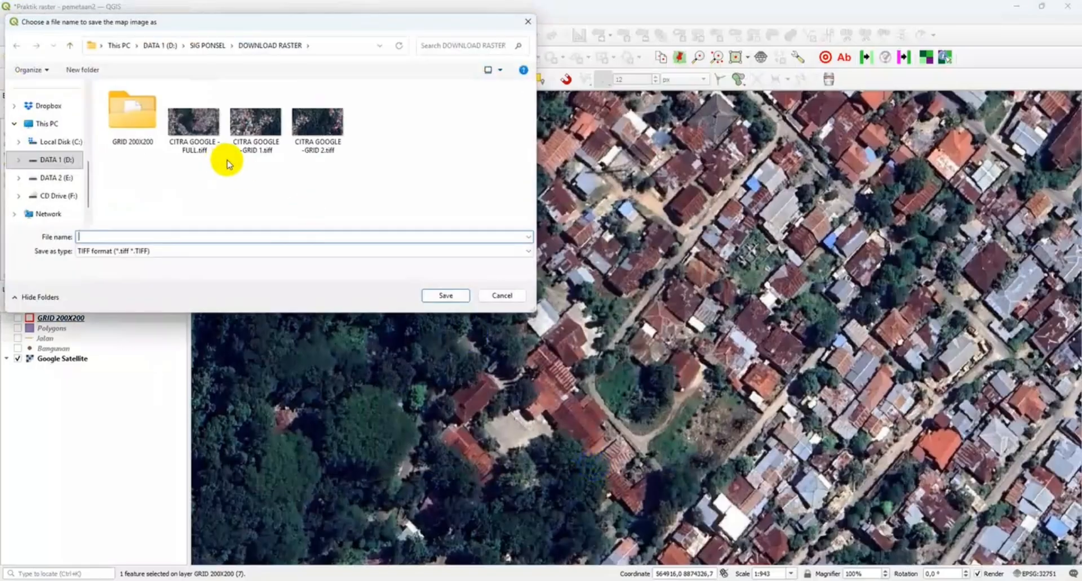
{"action": "left_click", "coordinate": [315, 132]}
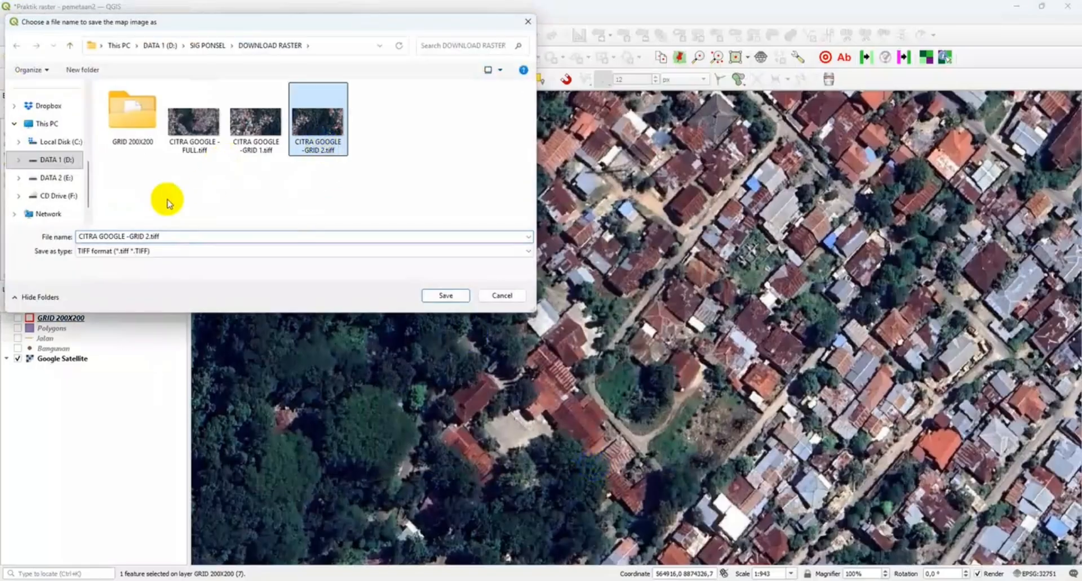
{"action": "left_click", "coordinate": [151, 239]}
{"action": "left_click", "coordinate": [150, 238]}
{"action": "key", "text": "BackSpace"}
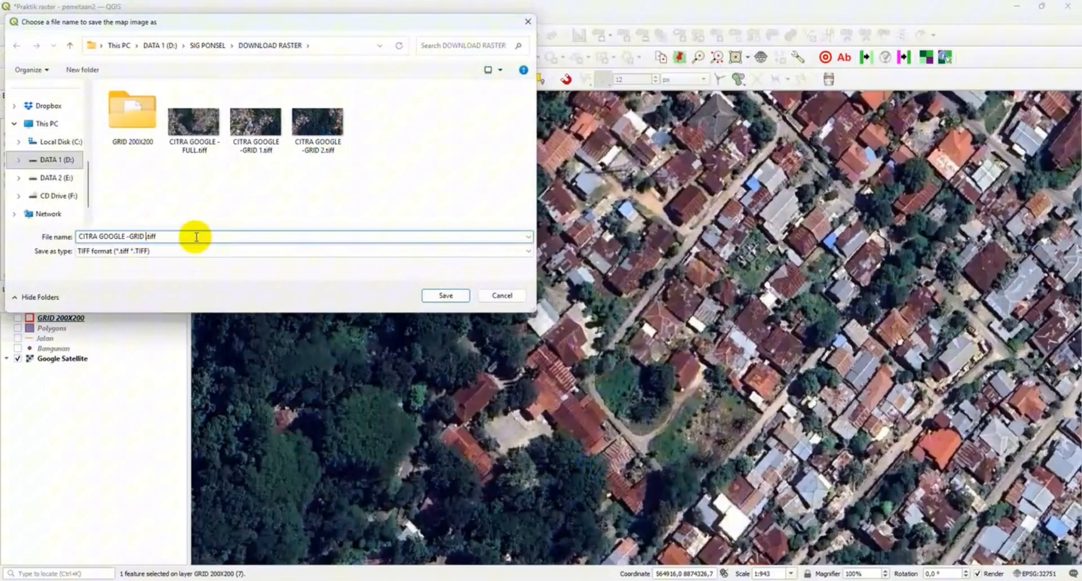
{"action": "left_click", "coordinate": [445, 296]}
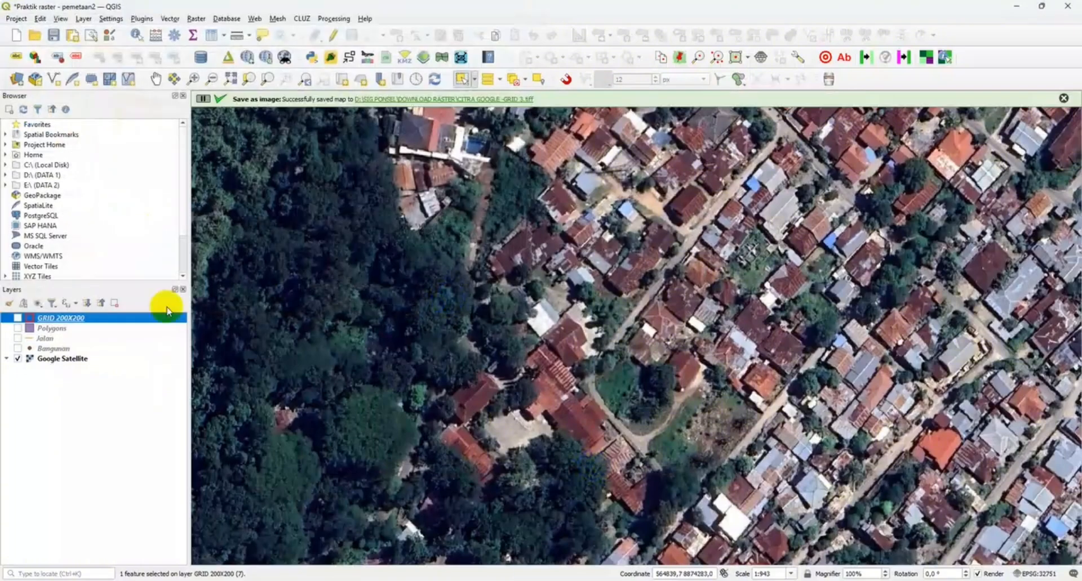
- Redisplay the GRID 200X200 layer, zoom the map to the fourth cell of its top row and hide the layer again
{"action": "left_click", "coordinate": [18, 319]}
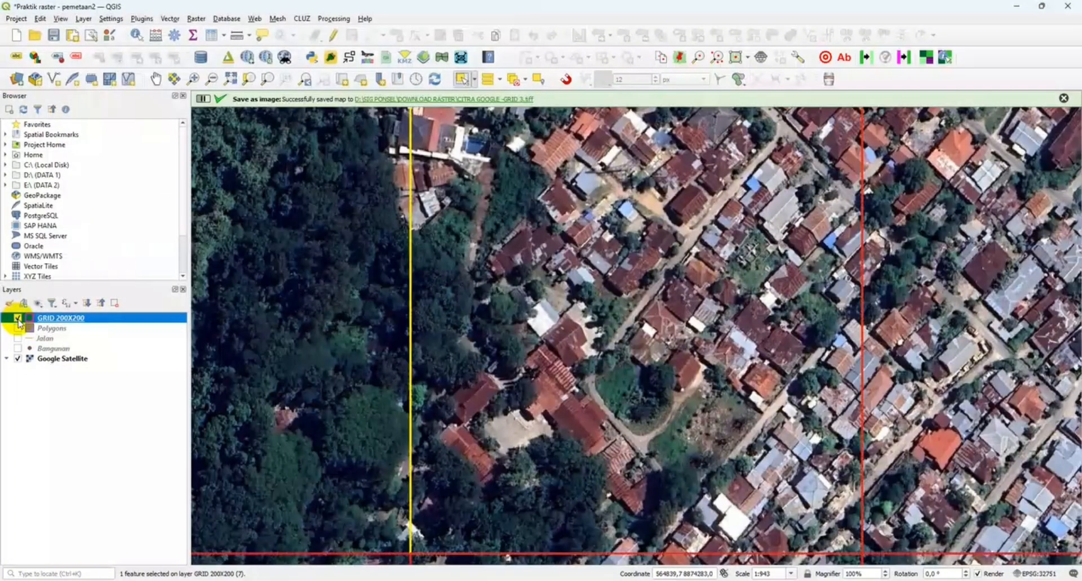
{"action": "scroll", "coordinate": [628, 323], "scroll_direction": "down", "scroll_amount": 3}
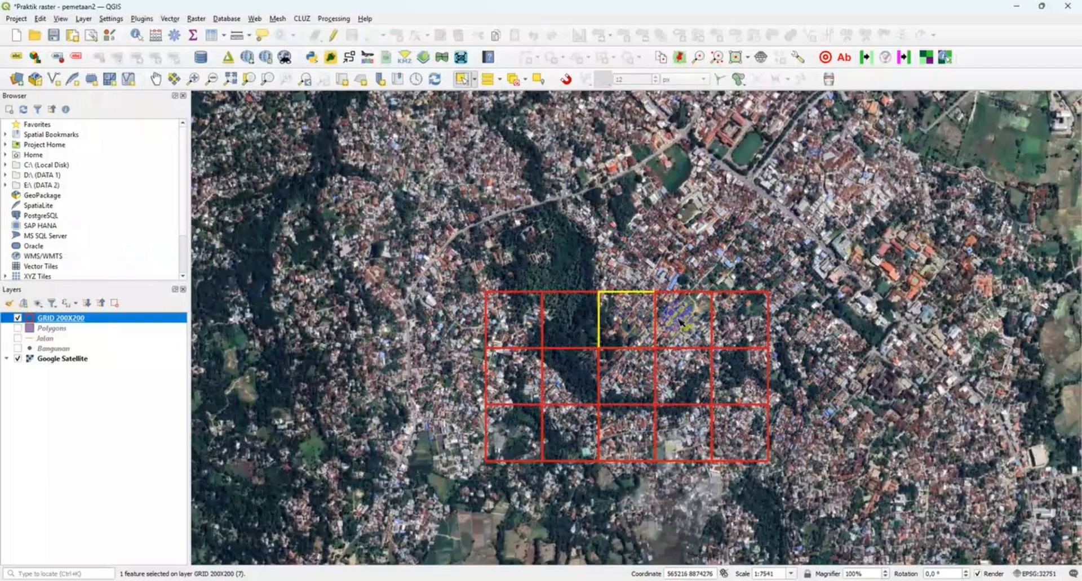
{"action": "left_click", "coordinate": [686, 317]}
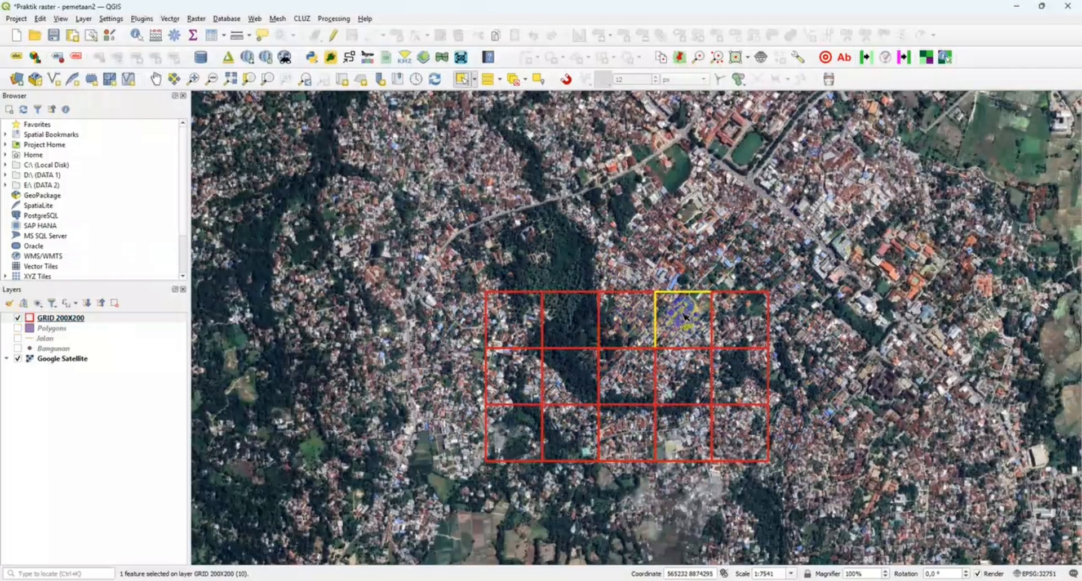
{"action": "left_click", "coordinate": [250, 85]}
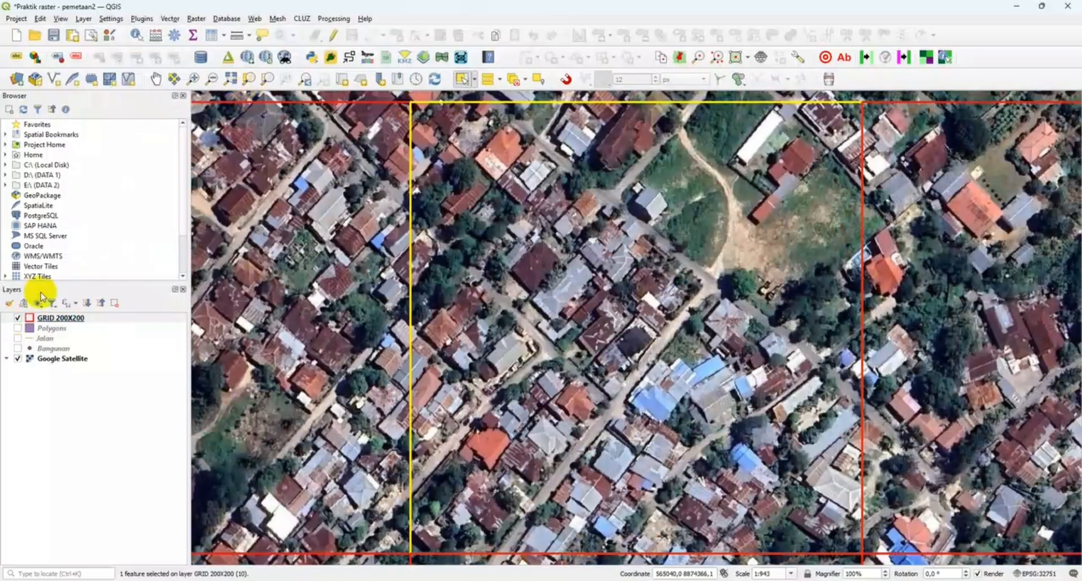
{"action": "left_click", "coordinate": [18, 318]}
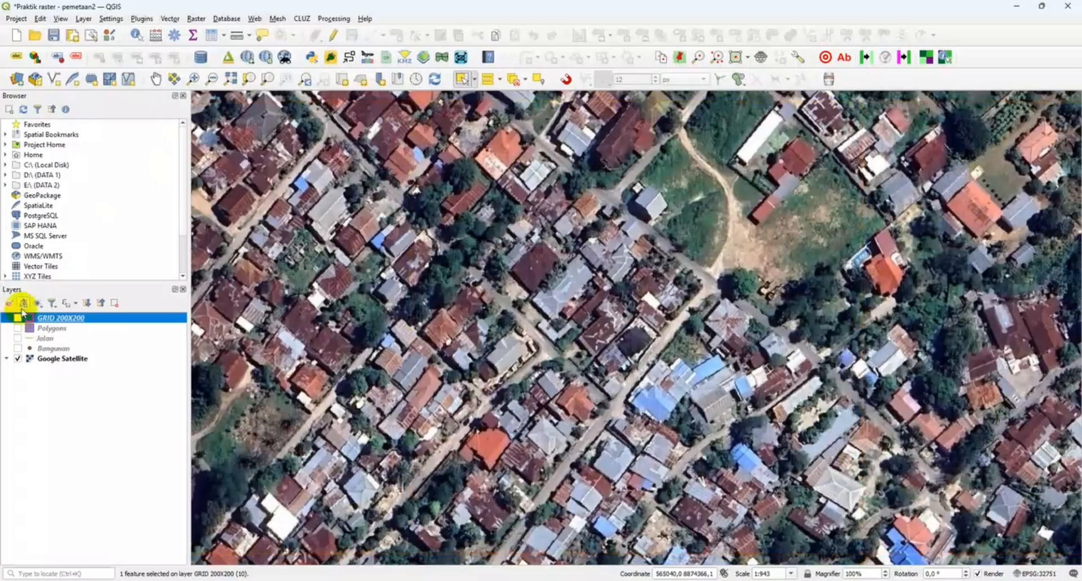
- Export the fourth cell's map view as an image with the default settings, saving it as CITRA GOOGLE -GRID 4.tiff
{"action": "left_click", "coordinate": [14, 19]}
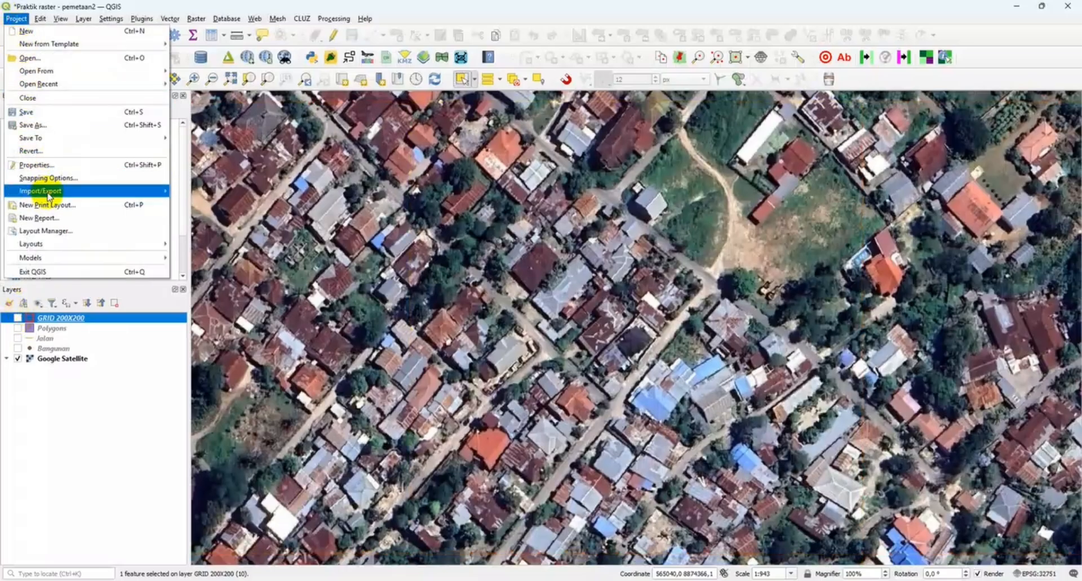
{"action": "mouse_move", "coordinate": [50, 194]}
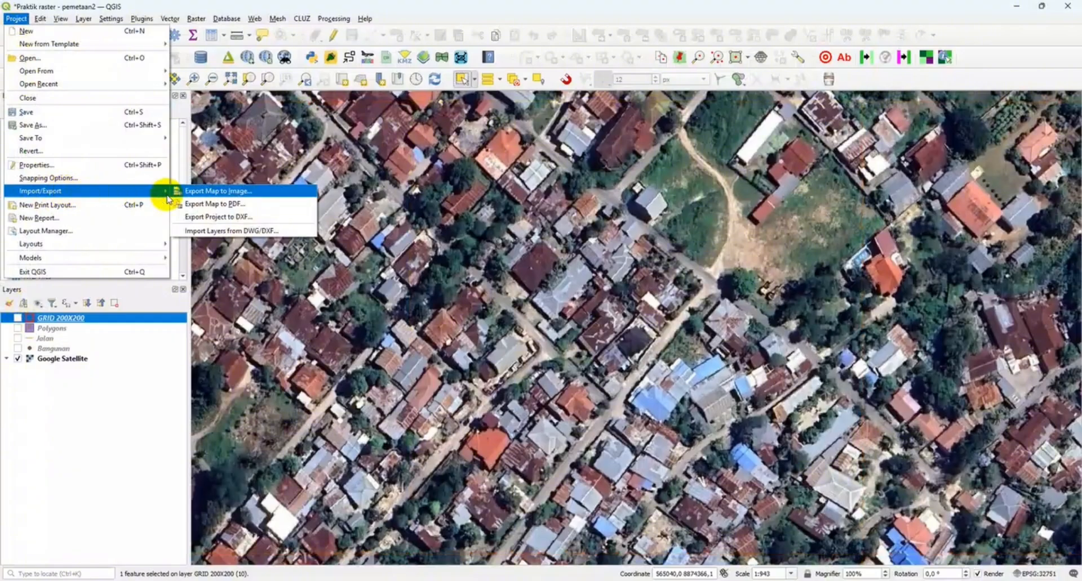
{"action": "left_click", "coordinate": [230, 192]}
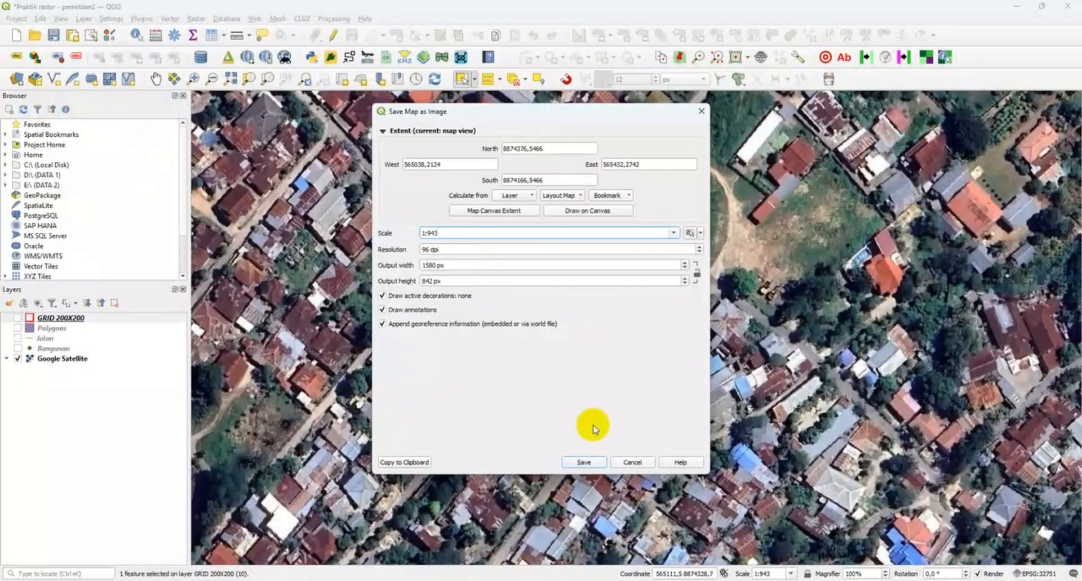
{"action": "left_click", "coordinate": [585, 462]}
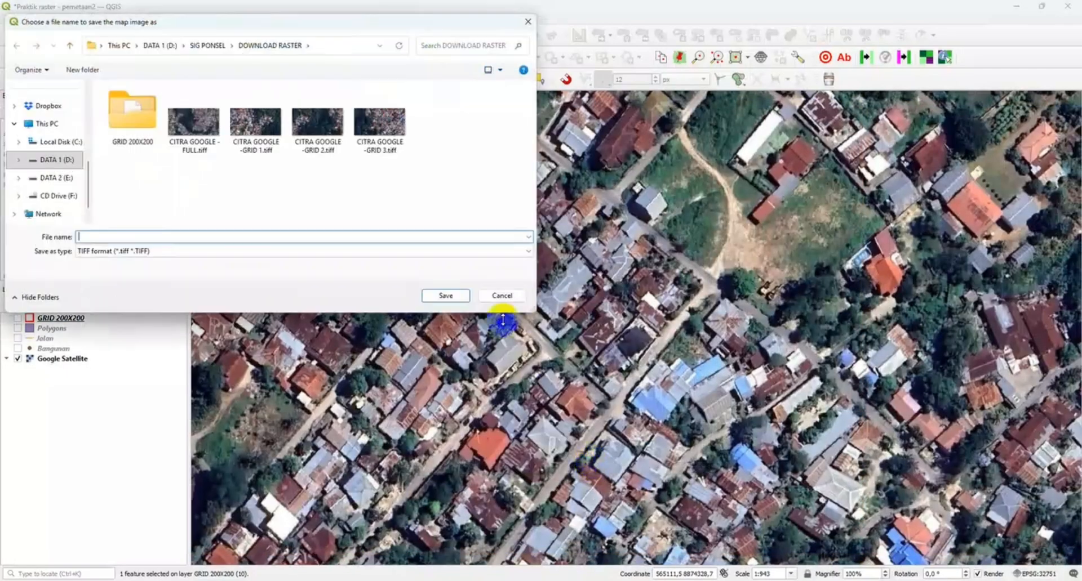
{"action": "left_click", "coordinate": [379, 147]}
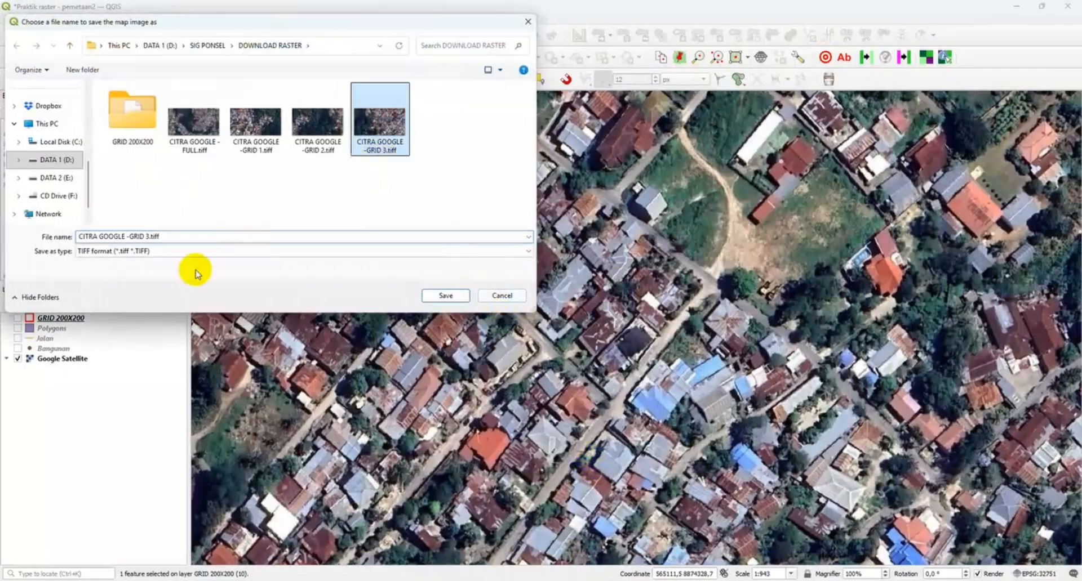
{"action": "left_click", "coordinate": [149, 232]}
{"action": "left_click", "coordinate": [149, 234]}
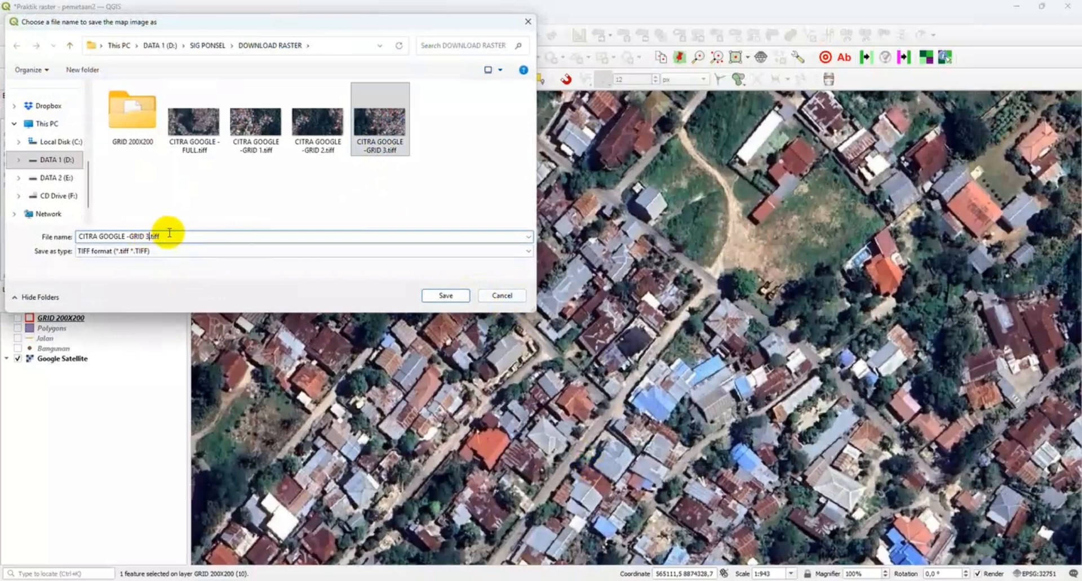
{"action": "key", "text": "BackSpace"}
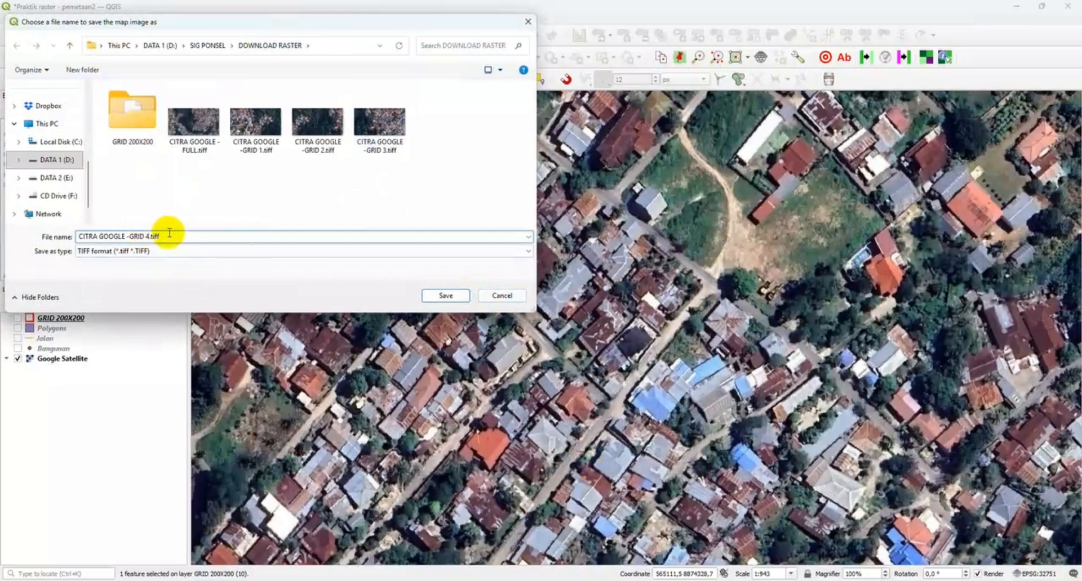
{"action": "type", "text": "4"}
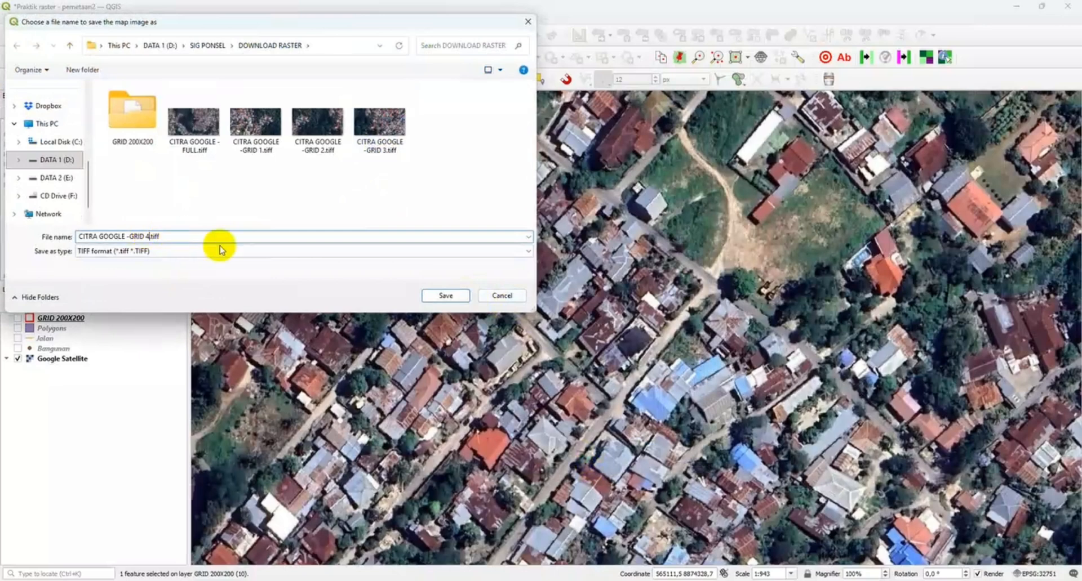
{"action": "left_click", "coordinate": [445, 297]}
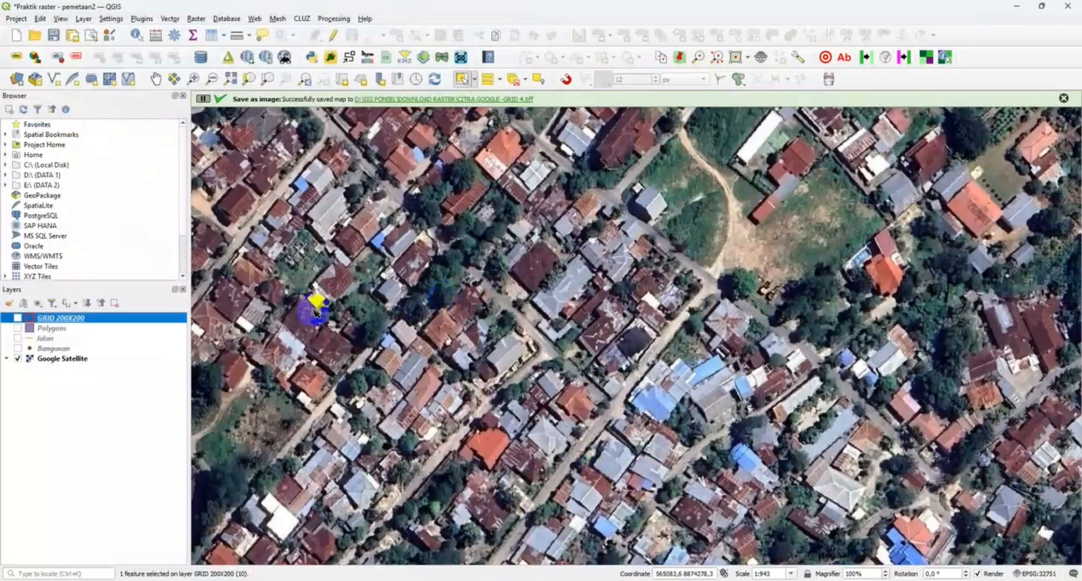
- Redisplay the GRID 200X200 layer, zoom the map to the last cell of its top row and hide the layer again
{"action": "left_click", "coordinate": [18, 318]}
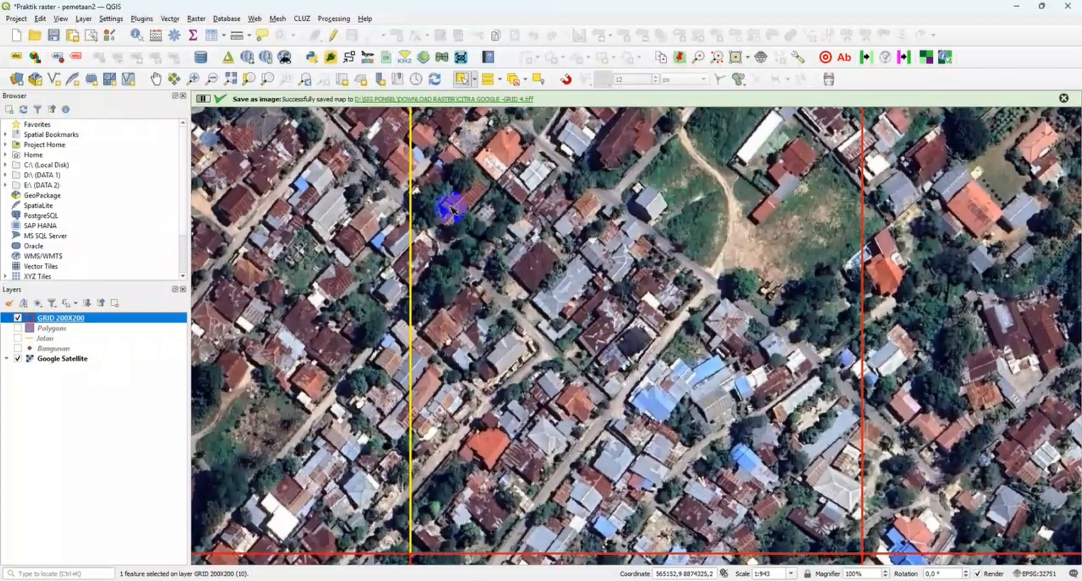
{"action": "scroll", "coordinate": [545, 246], "scroll_direction": "down", "scroll_amount": 3}
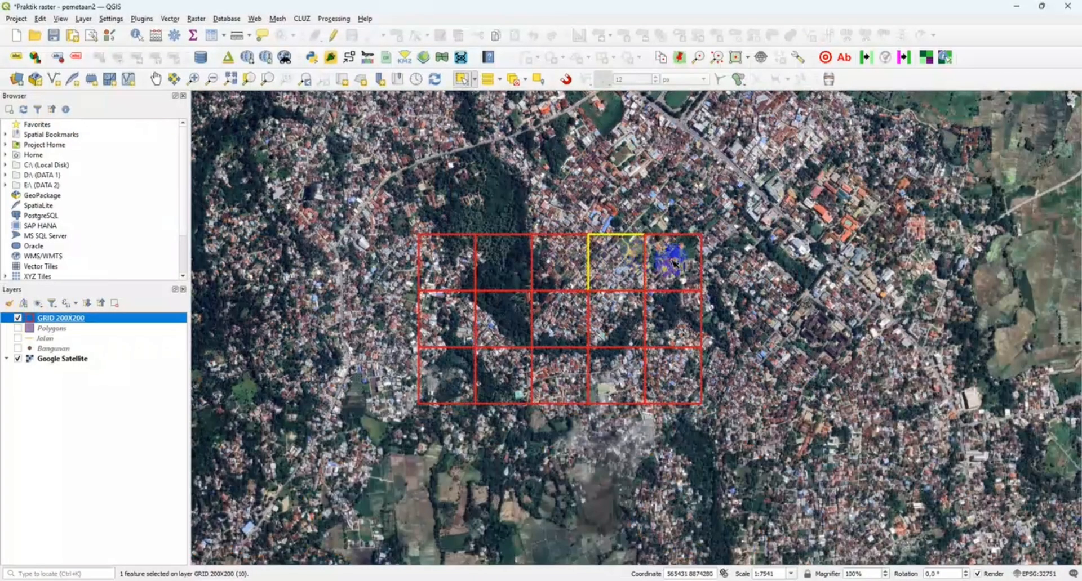
{"action": "left_click", "coordinate": [674, 262]}
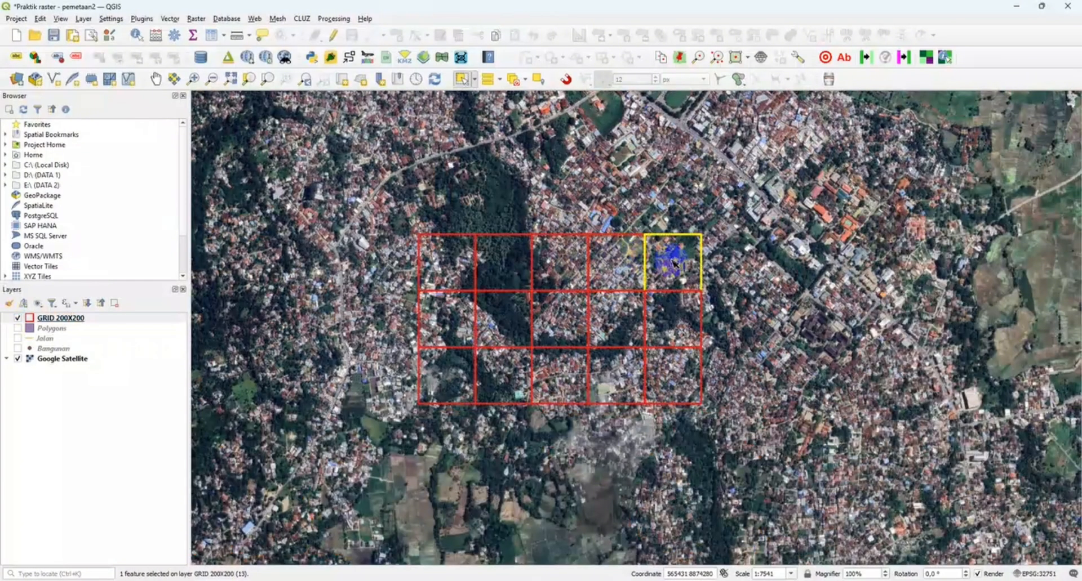
{"action": "left_click", "coordinate": [251, 80]}
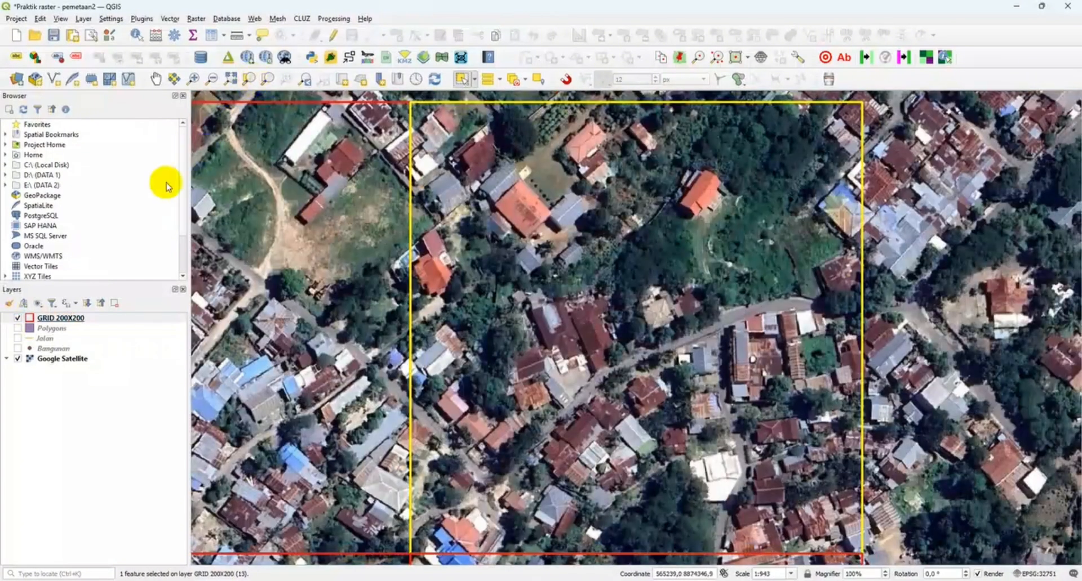
{"action": "left_click", "coordinate": [17, 319]}
{"action": "left_click", "coordinate": [17, 319]}
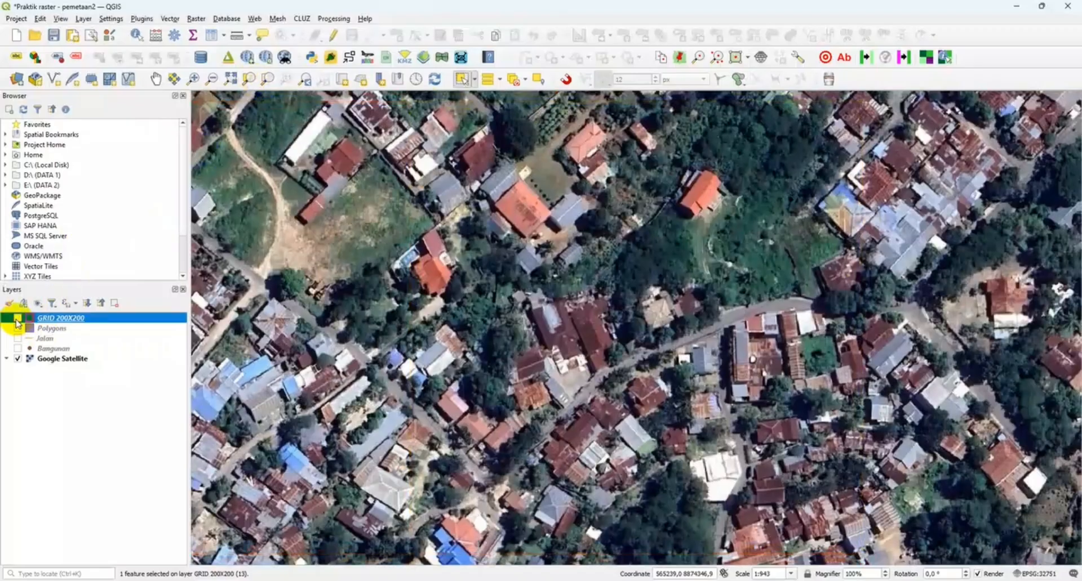
- Export the fifth cell's map view as an image with the default settings, saving it as CITRA GOOGLE -GRID 5.tiff
{"action": "left_click", "coordinate": [13, 22]}
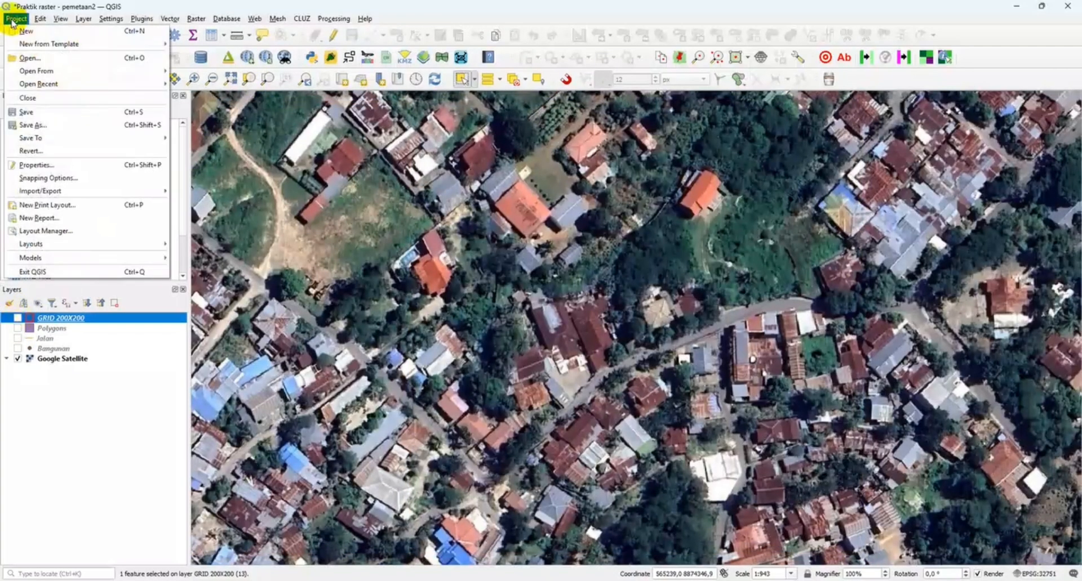
{"action": "mouse_move", "coordinate": [40, 192]}
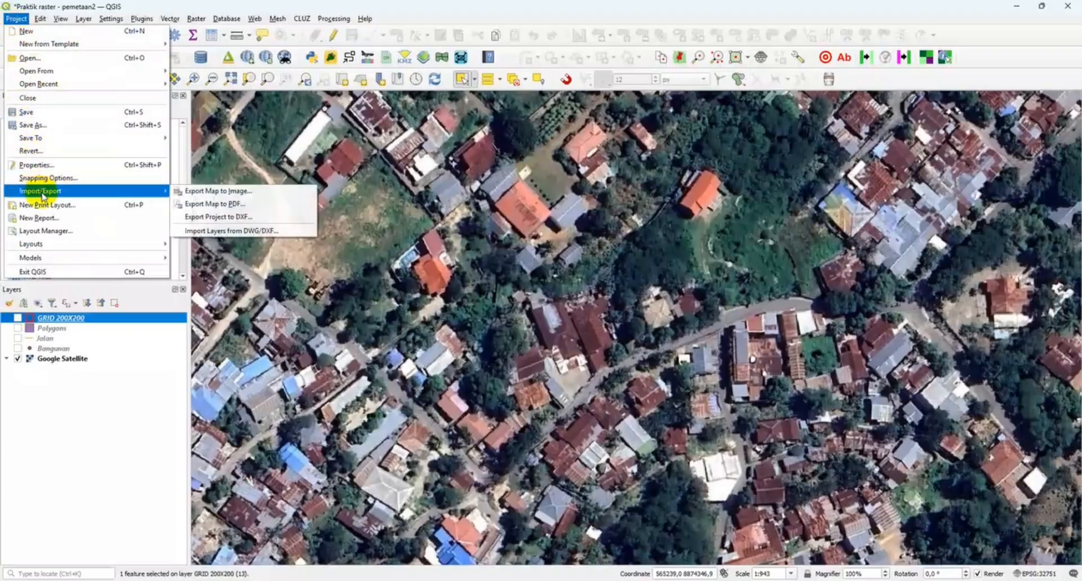
{"action": "left_click", "coordinate": [225, 192]}
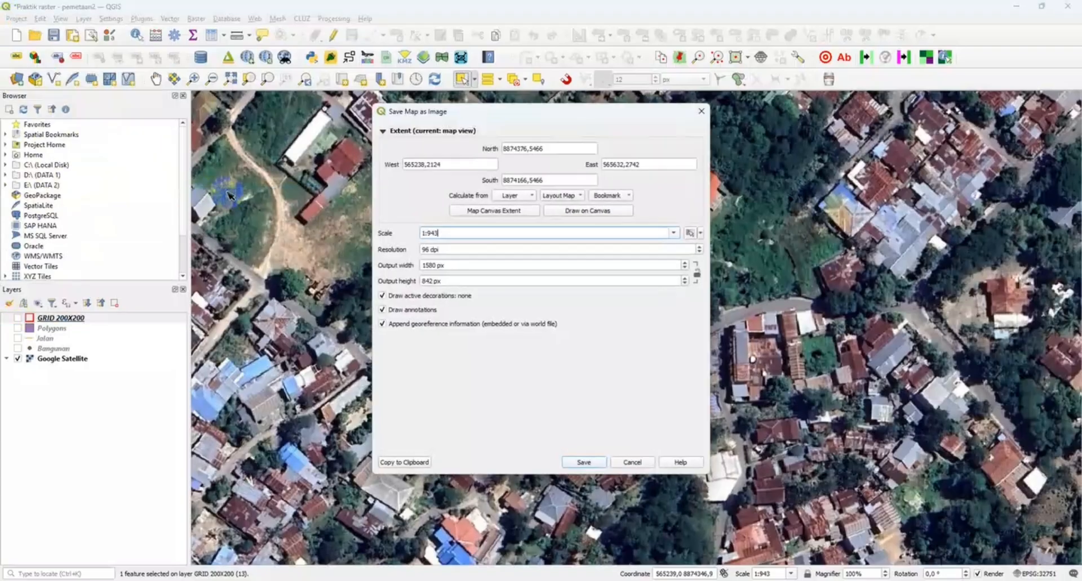
{"action": "left_click", "coordinate": [580, 463]}
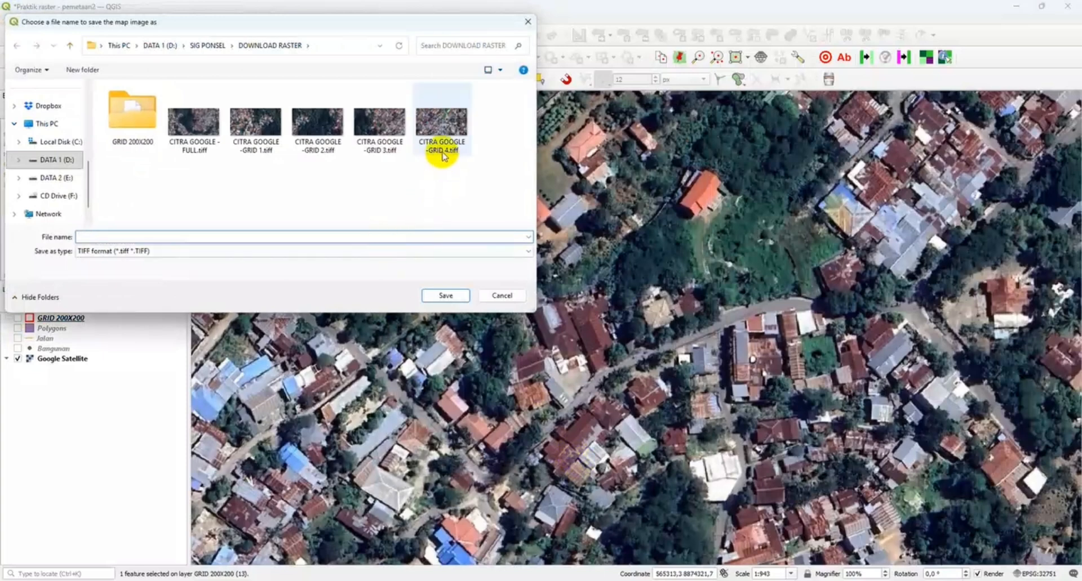
{"action": "left_click", "coordinate": [442, 122]}
{"action": "left_click", "coordinate": [149, 237]}
{"action": "double_click", "coordinate": [149, 236]}
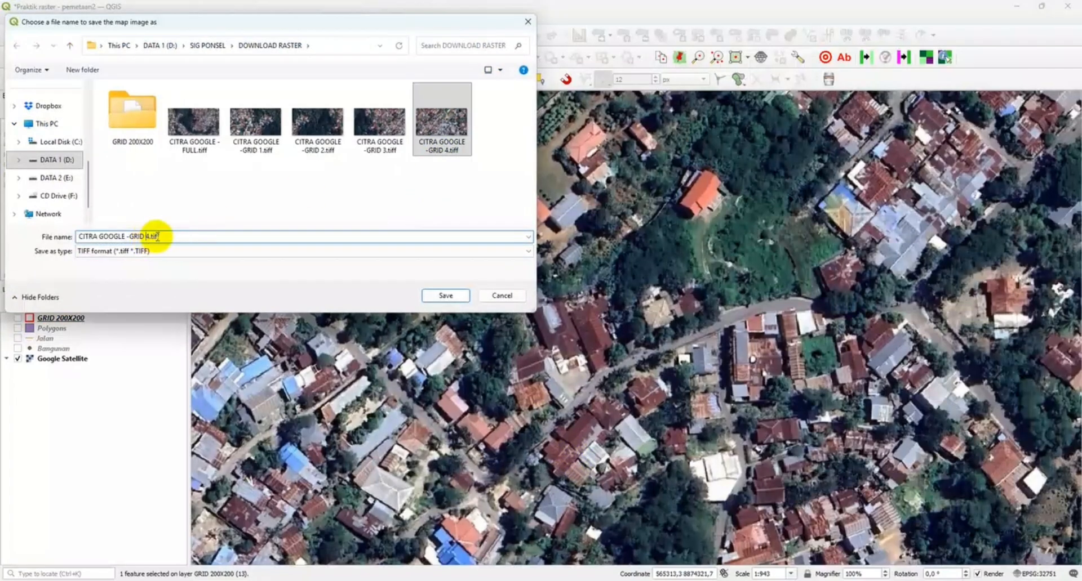
{"action": "key", "text": "BackSpace"}
{"action": "type", "text": "5"}
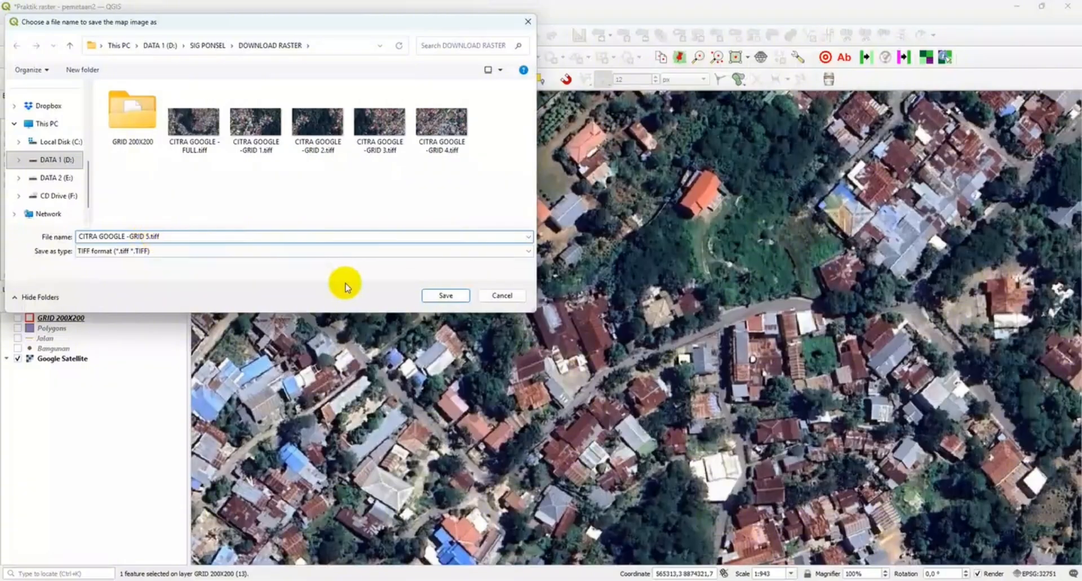
{"action": "left_click", "coordinate": [438, 295]}
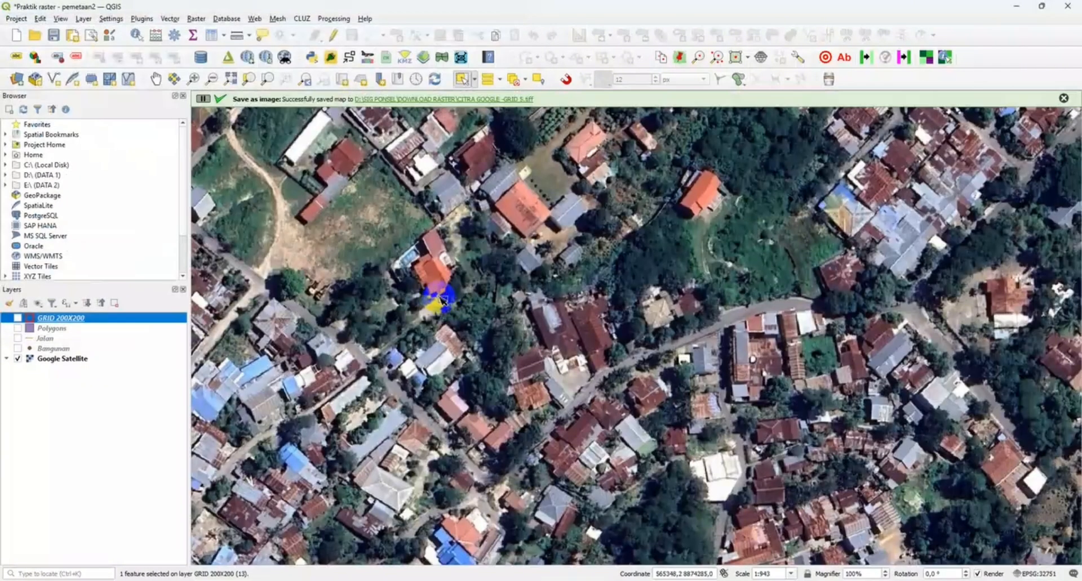
- Redisplay the GRID 200X200 layer, zoom the map to the last cell of its middle row and hide the layer again
{"action": "left_click", "coordinate": [18, 319]}
{"action": "scroll", "coordinate": [430, 310], "scroll_direction": "down", "scroll_amount": 3}
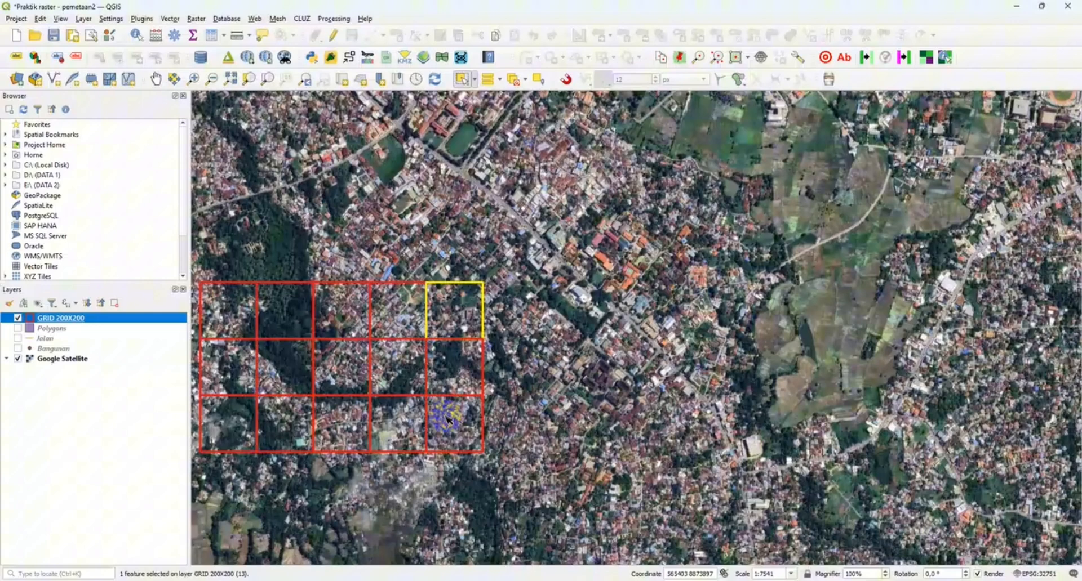
{"action": "left_click", "coordinate": [451, 371]}
{"action": "key", "text": "ctrl+j"}
- Export the map view of the middle row's last cell as an image named CITRA GOOGLE -GRID 6.tiff
{"action": "left_click", "coordinate": [16, 19]}
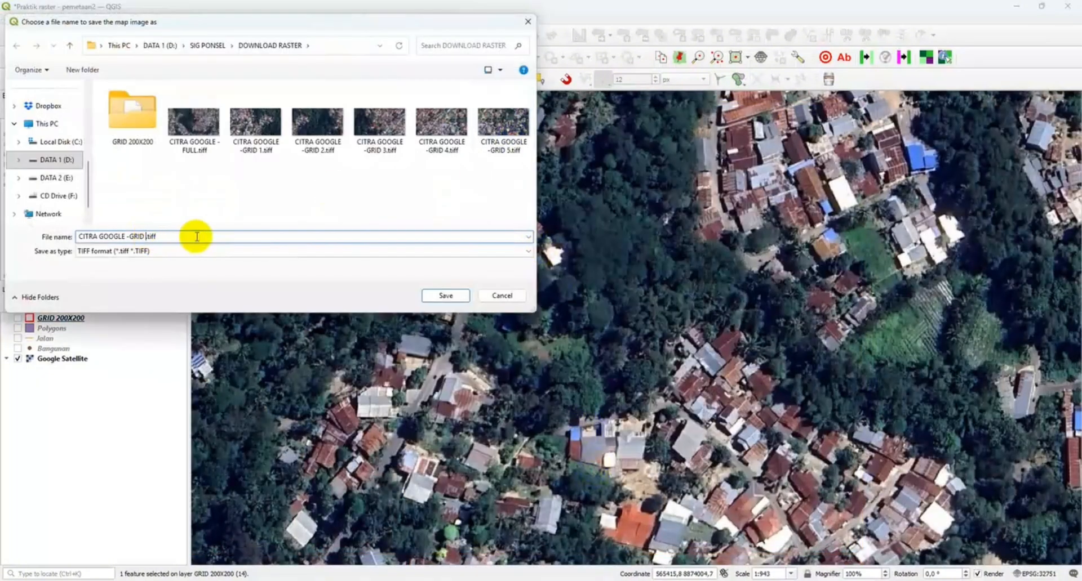
{"action": "type", "text": "6"}
{"action": "key", "text": "Return"}
- Export the map view of the middle row's fourth cell as an image named CITRA GOOGLE -GRID 7.tiff
{"action": "left_click", "coordinate": [17, 18]}
{"action": "mouse_move", "coordinate": [49, 191]}
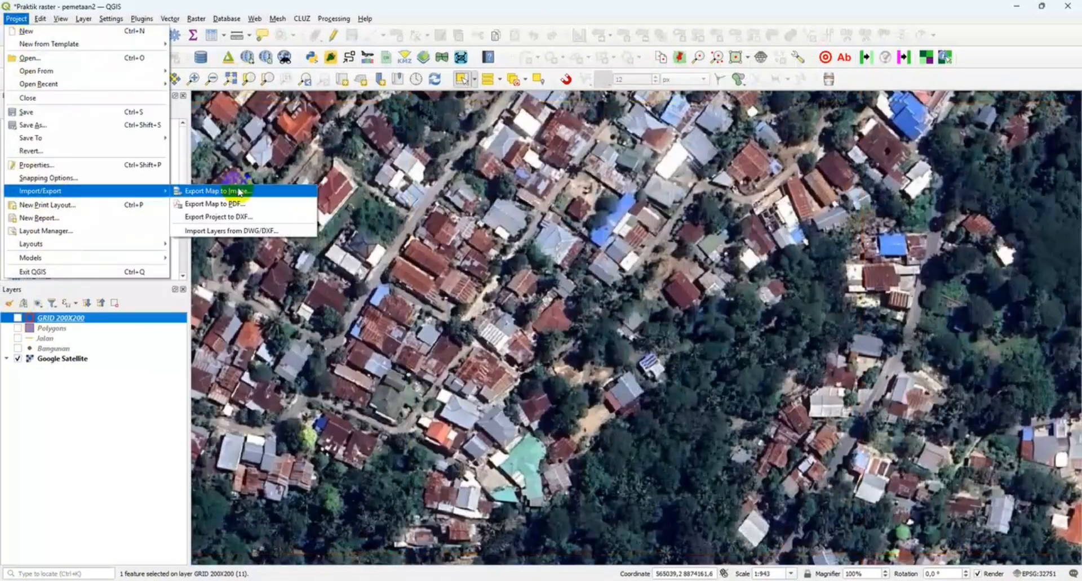
{"action": "left_click", "coordinate": [242, 193]}
{"action": "key", "text": "Return"}
- Export the map view of the middle row's third cell as an image named CITRA GOOGLE -GRID 8.tiff
{"action": "left_click", "coordinate": [16, 19]}
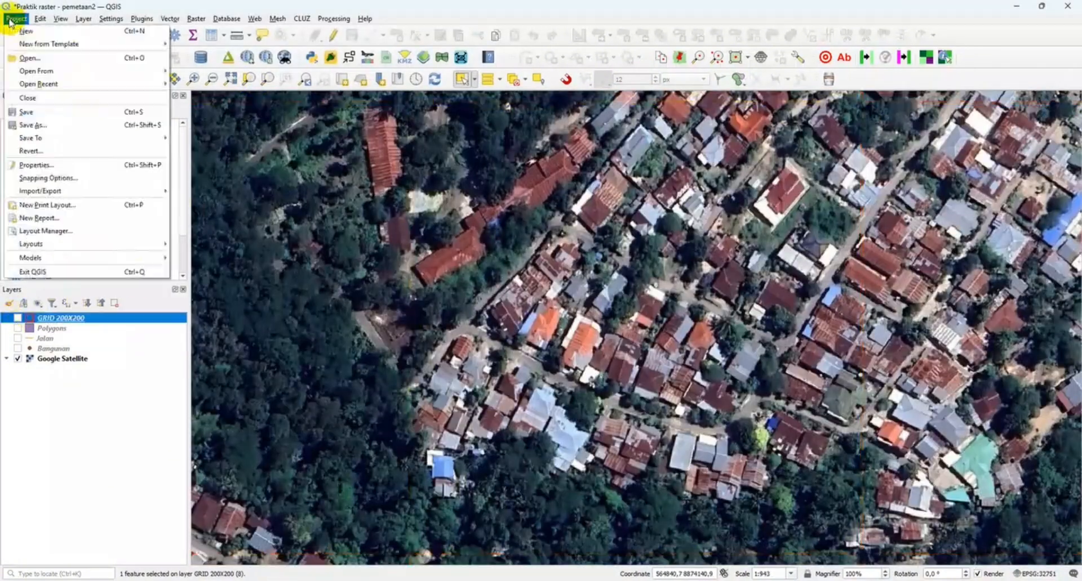
{"action": "left_click", "coordinate": [242, 193]}
{"action": "type", "text": "CITRA GOOGLE -GRID 8"}
{"action": "key", "text": "Return"}
- Zoom to the middle row's second grid cell and export its map view as CITRA GOOGLE -GRID 9.tiff
{"action": "left_click", "coordinate": [386, 320]}
{"action": "key", "text": "ctrl+j"}
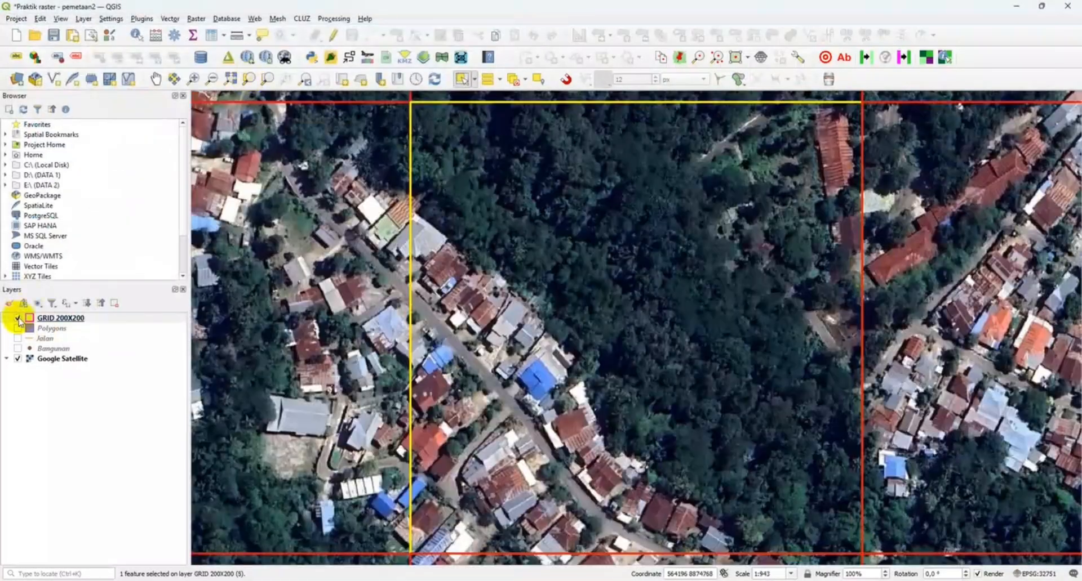
{"action": "left_click", "coordinate": [17, 19]}
{"action": "mouse_move", "coordinate": [48, 191]}
{"action": "left_click", "coordinate": [242, 193]}
{"action": "left_click", "coordinate": [583, 462]}
{"action": "type", "text": "CITRA GOOGLE -GRID 9.tiff"}
{"action": "key", "text": "Return"}
- Zoom to the middle row's first grid cell and export its map view as CITRA GOOGLE -GRID 10.tiff
{"action": "left_click", "coordinate": [249, 79]}
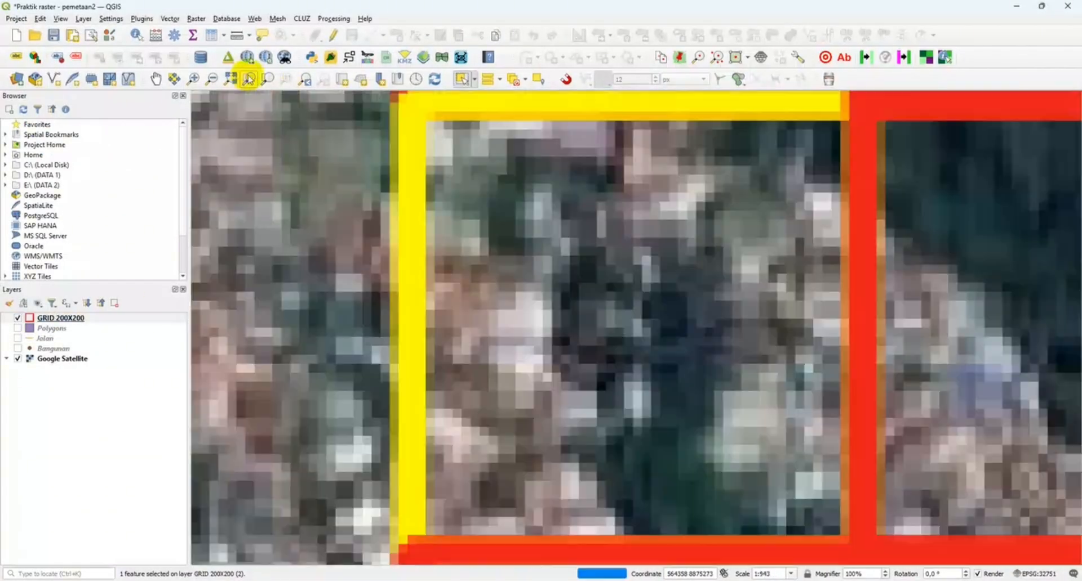
{"action": "left_click", "coordinate": [16, 18]}
{"action": "left_click", "coordinate": [241, 193]}
{"action": "left_click", "coordinate": [582, 462]}
{"action": "type", "text": "CITRA GOOGLE -GRID 10.tiff"}
{"action": "key", "text": "Return"}
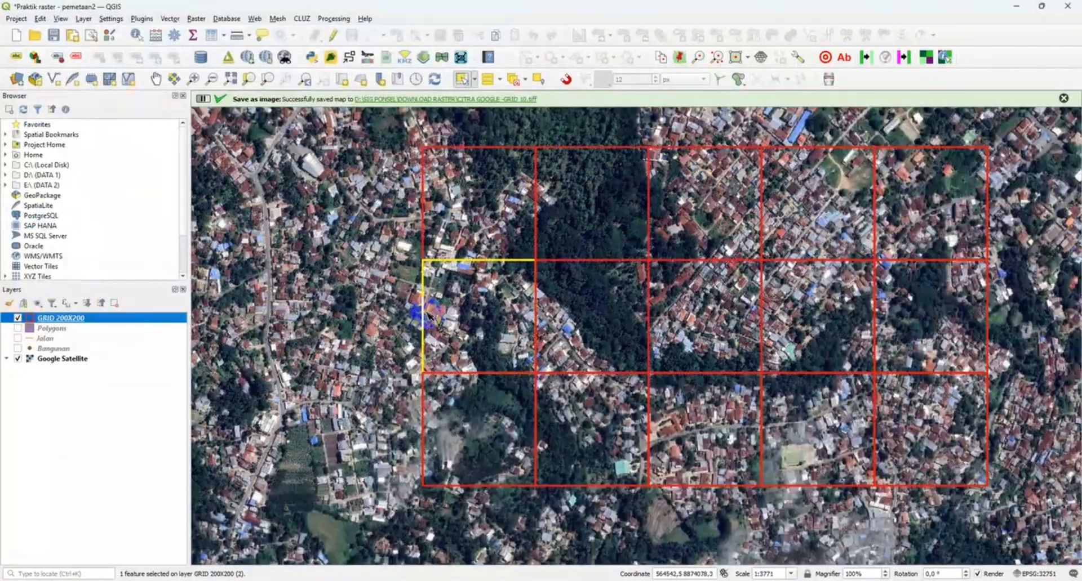
- Zoom to the bottom row's first grid cell and export its map view as CITRA GOOGLE -GRID 11.tiff
{"action": "left_click", "coordinate": [249, 78]}
{"action": "left_click", "coordinate": [16, 18]}
{"action": "left_click", "coordinate": [242, 193]}
{"action": "left_click", "coordinate": [582, 462]}
{"action": "type", "text": "CITRA GOOGLE -GRID 11.tiff"}
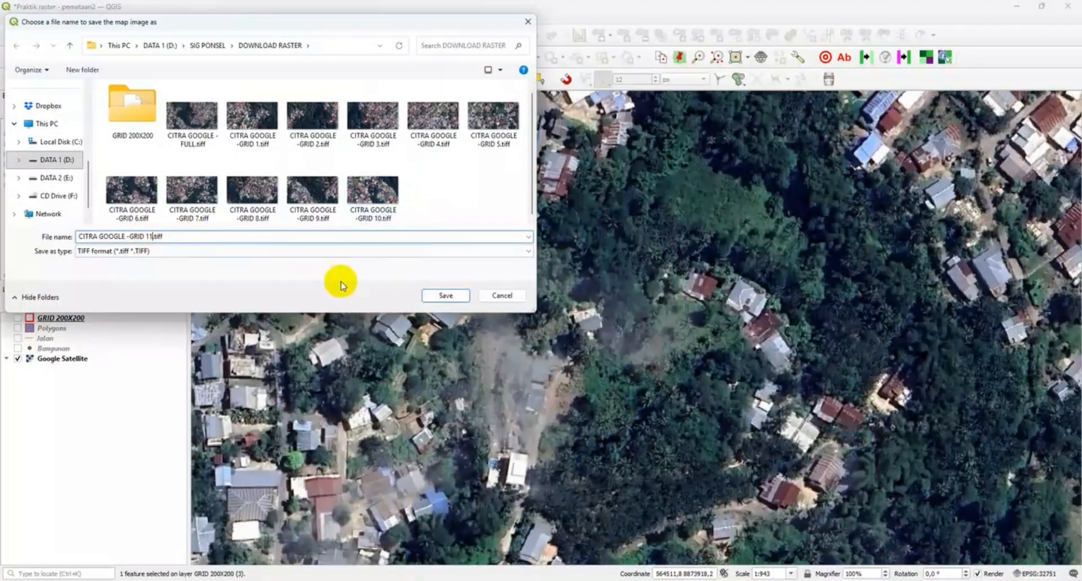
{"action": "key", "text": "Return"}
- Zoom to the bottom row's second grid cell and export its map view as CITRA GOOGLE -GRID 12.tiff
{"action": "scroll", "coordinate": [665, 273], "scroll_direction": "down", "scroll_amount": 3}
{"action": "left_click", "coordinate": [248, 79]}
{"action": "left_click", "coordinate": [16, 19]}
{"action": "left_click", "coordinate": [242, 193]}
{"action": "left_click", "coordinate": [583, 462]}
{"action": "left_click", "coordinate": [151, 236]}
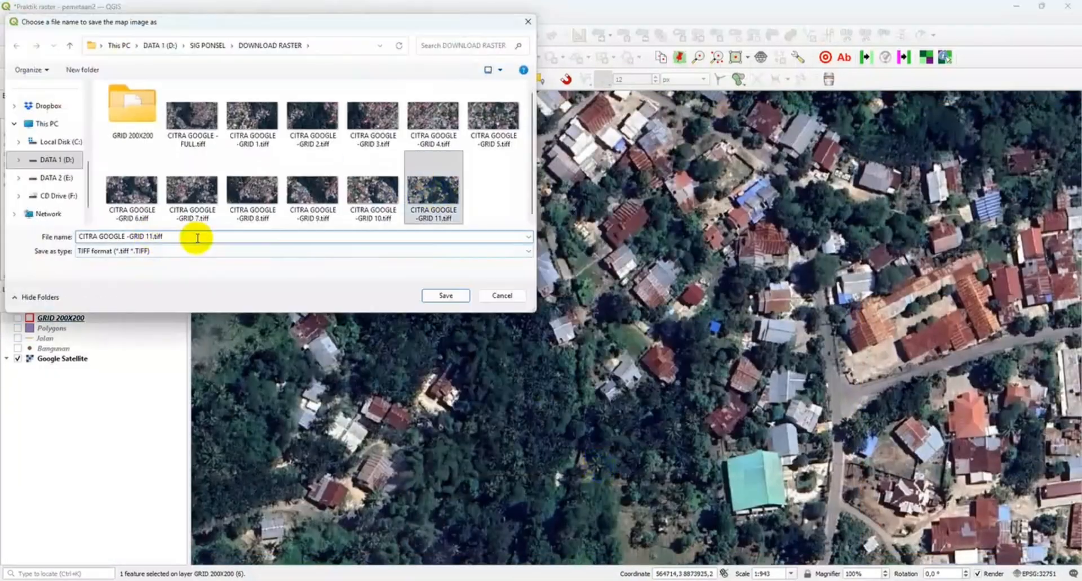
{"action": "key", "text": "BackSpace"}
{"action": "type", "text": "2"}
{"action": "left_click", "coordinate": [445, 296]}
- Zoom to the bottom row's third grid cell and export its map view as CITRA GOOGLE -GRID 13.tiff
{"action": "scroll", "coordinate": [664, 273], "scroll_direction": "down", "scroll_amount": 3}
{"action": "left_click", "coordinate": [249, 78]}
{"action": "left_click", "coordinate": [16, 19]}
{"action": "left_click", "coordinate": [241, 193]}
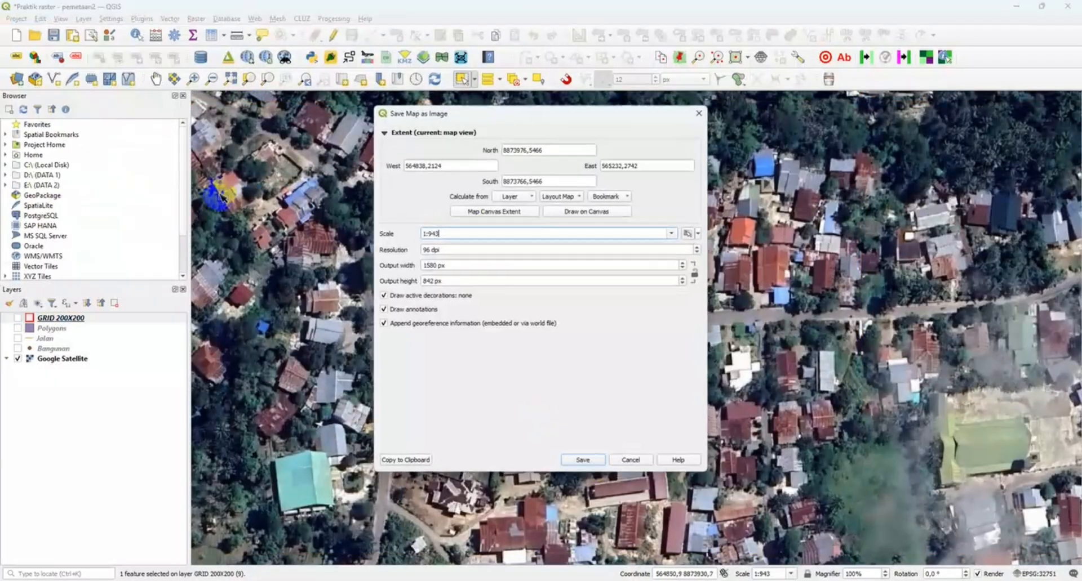
{"action": "left_click", "coordinate": [582, 463]}
{"action": "left_click", "coordinate": [445, 296]}
- Zoom to the bottom row's fourth grid cell and export its map view as CITRA GOOGLE -GRID 14.tiff
{"action": "scroll", "coordinate": [665, 273], "scroll_direction": "down", "scroll_amount": 3}
{"action": "left_click", "coordinate": [769, 298]}
{"action": "left_click", "coordinate": [249, 79]}
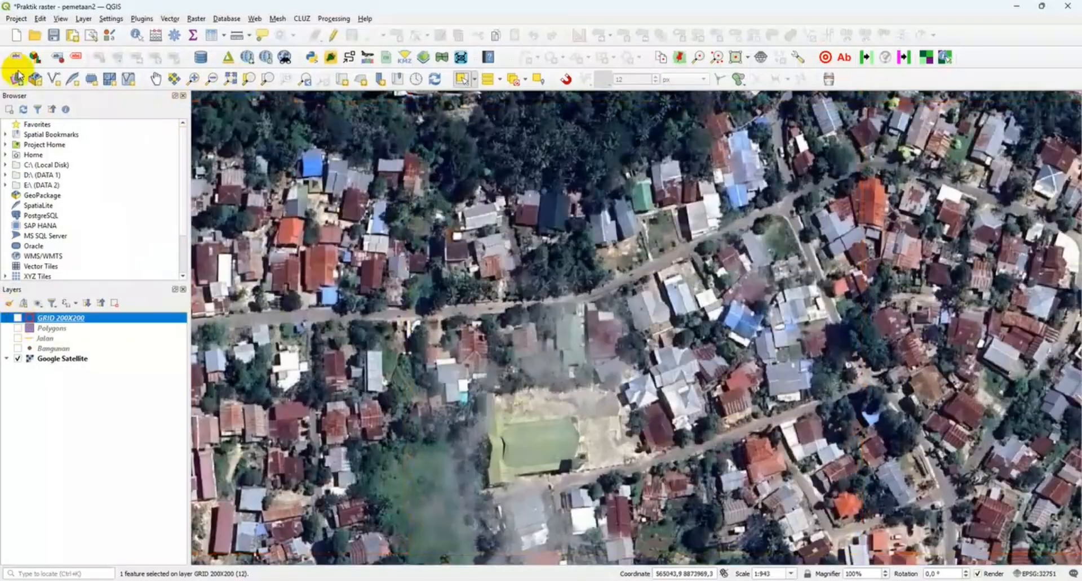
{"action": "left_click", "coordinate": [16, 19]}
{"action": "mouse_move", "coordinate": [49, 191]}
{"action": "left_click", "coordinate": [241, 193]}
{"action": "left_click", "coordinate": [595, 465]}
{"action": "left_click", "coordinate": [151, 236]}
{"action": "left_click", "coordinate": [445, 295]}
- Redisplay the GRID 200X200 layer, zoom the map to the last cell of its bottom row and hide the layer again
{"action": "left_click", "coordinate": [18, 319]}
{"action": "scroll", "coordinate": [378, 315], "scroll_direction": "down", "scroll_amount": 3}
{"action": "left_click", "coordinate": [467, 317]}
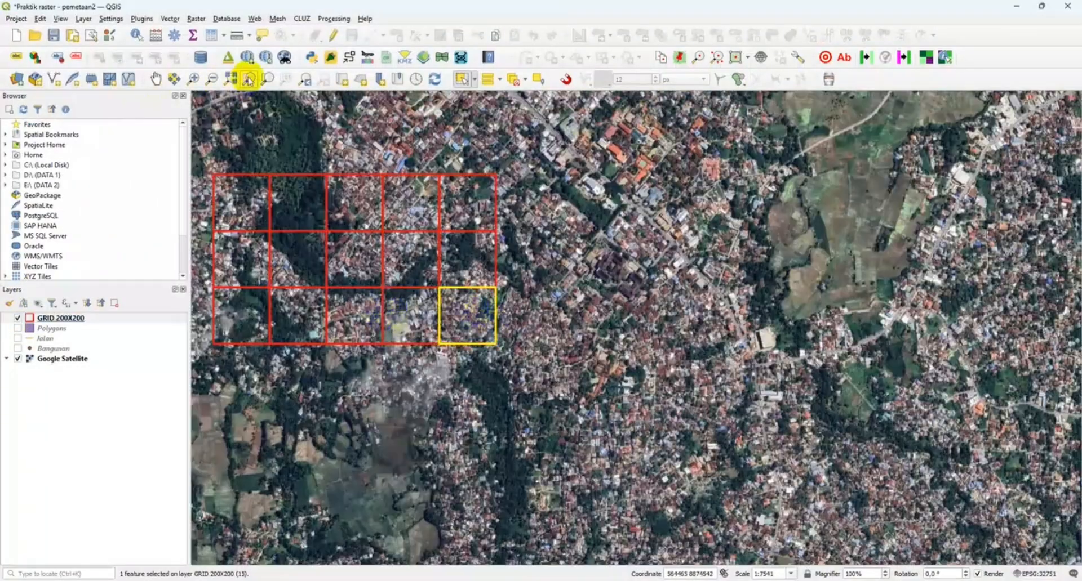
{"action": "left_click", "coordinate": [248, 79]}
{"action": "left_click", "coordinate": [18, 319]}
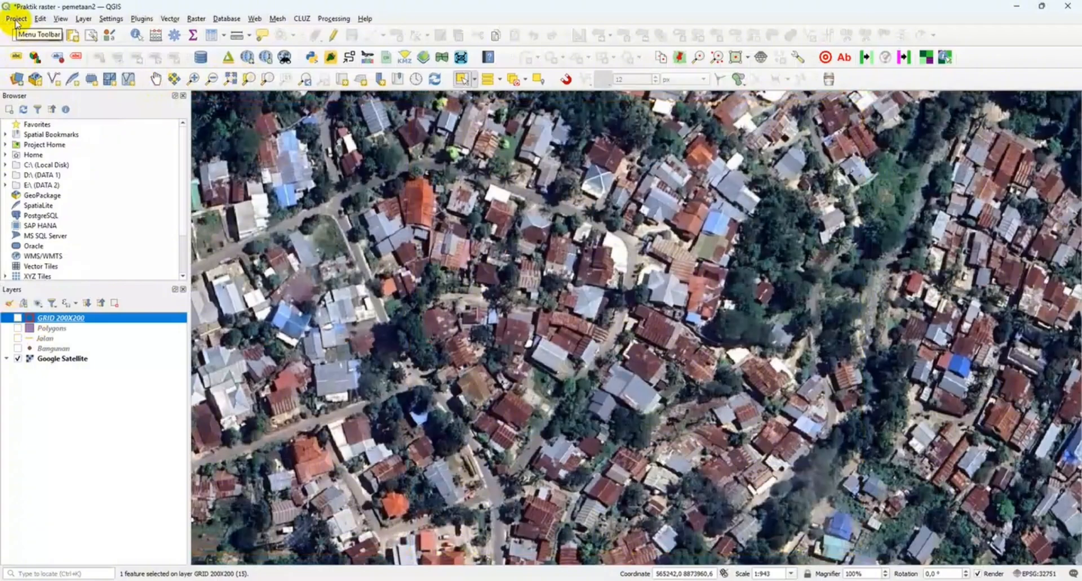
- Export the map view of the bottom row's last cell with the default settings as CITRA GOOGLE -GRID 15.tiff in the DOWNLOAD RASTER folder
{"action": "left_click", "coordinate": [15, 20]}
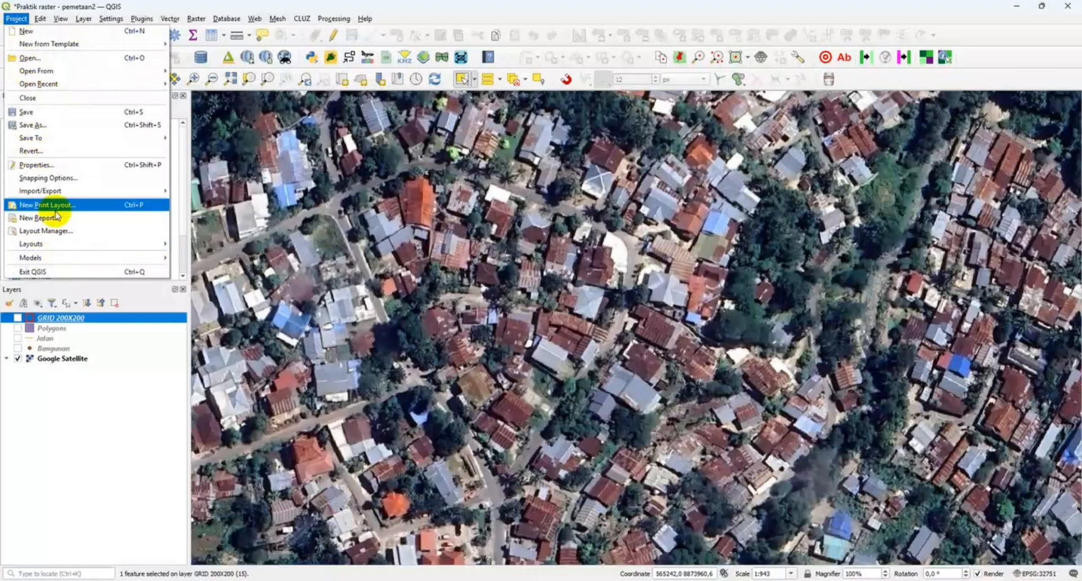
{"action": "mouse_move", "coordinate": [51, 192]}
{"action": "left_click", "coordinate": [209, 191]}
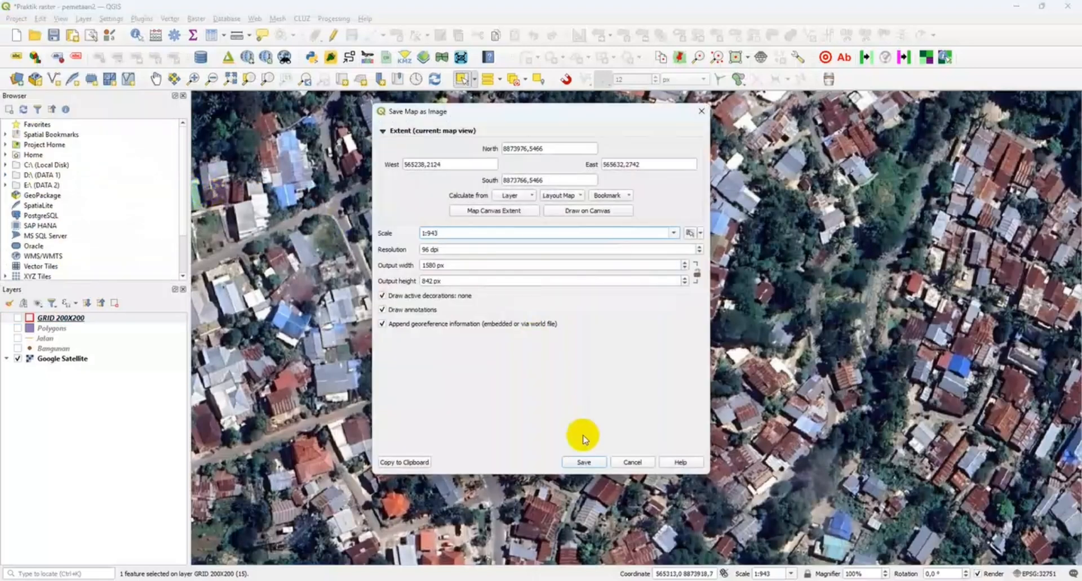
{"action": "left_click", "coordinate": [589, 463]}
{"action": "scroll", "coordinate": [315, 181], "scroll_direction": "down", "scroll_amount": 2}
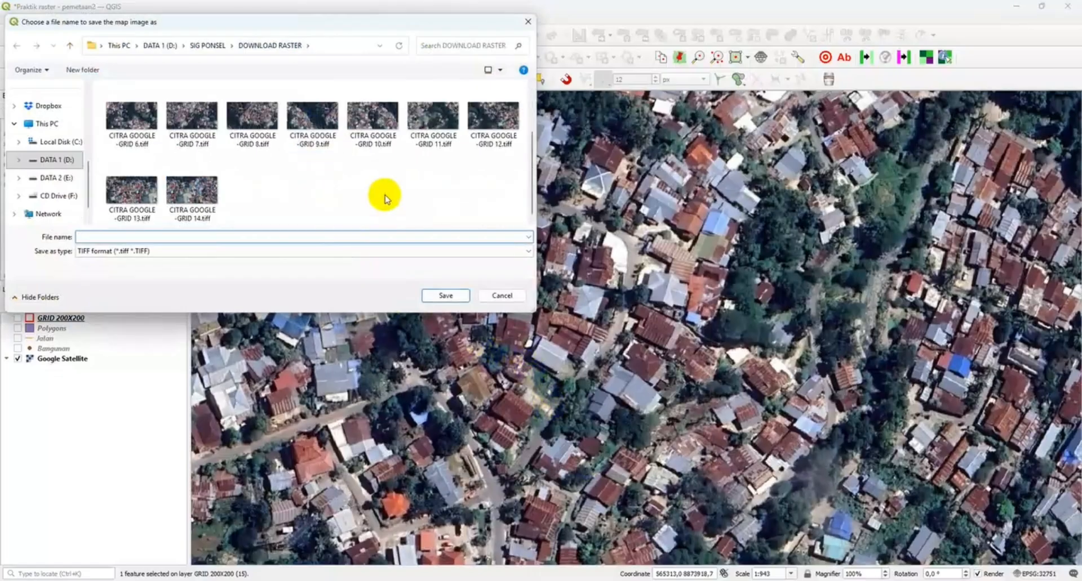
{"action": "left_click", "coordinate": [194, 195]}
{"action": "left_click", "coordinate": [152, 236]}
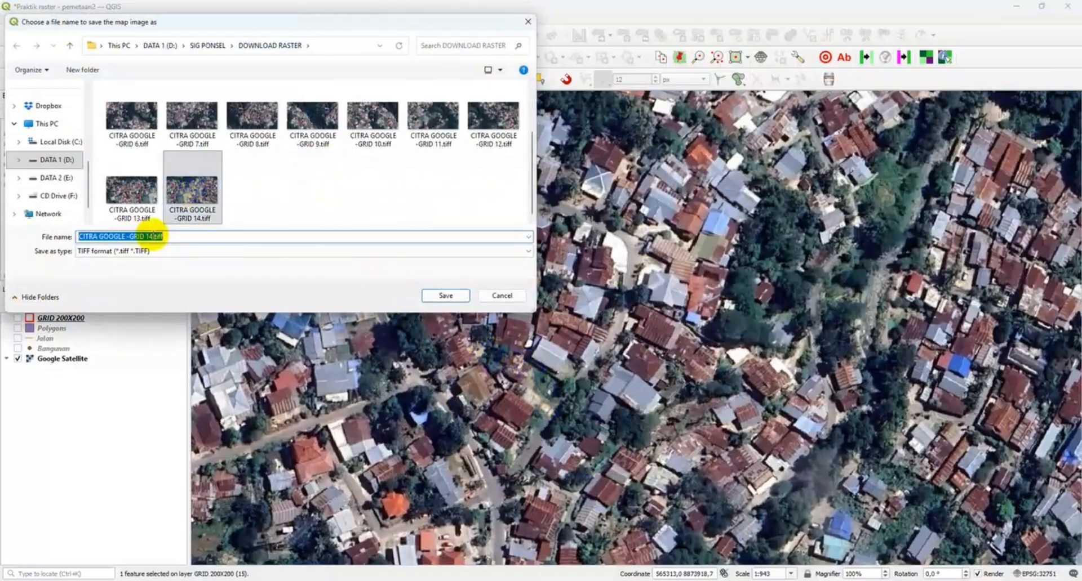
{"action": "double_click", "coordinate": [152, 236]}
{"action": "left_click", "coordinate": [152, 236]}
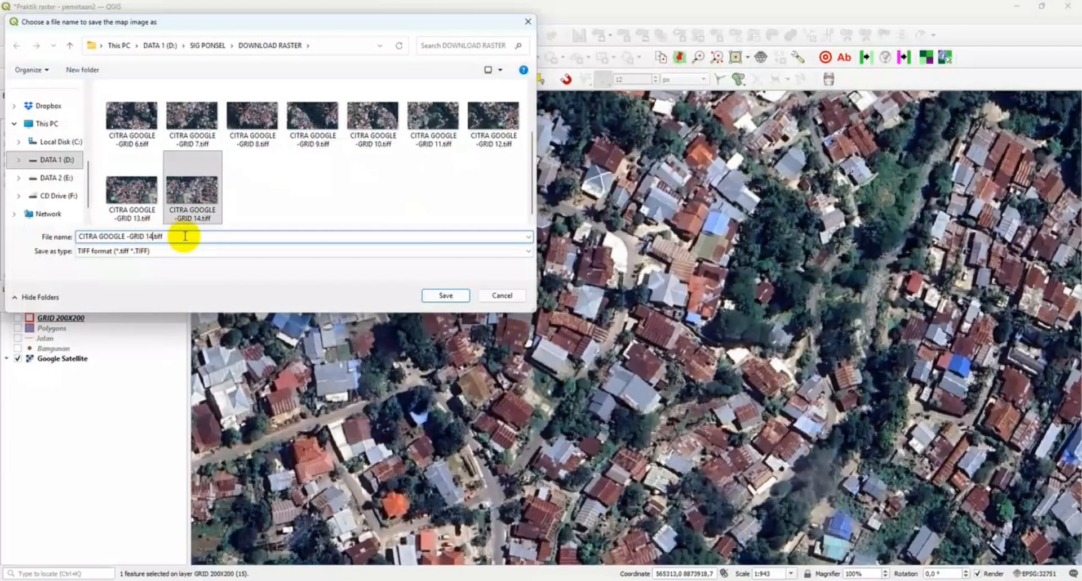
{"action": "key", "text": "BackSpace"}
{"action": "type", "text": "5"}
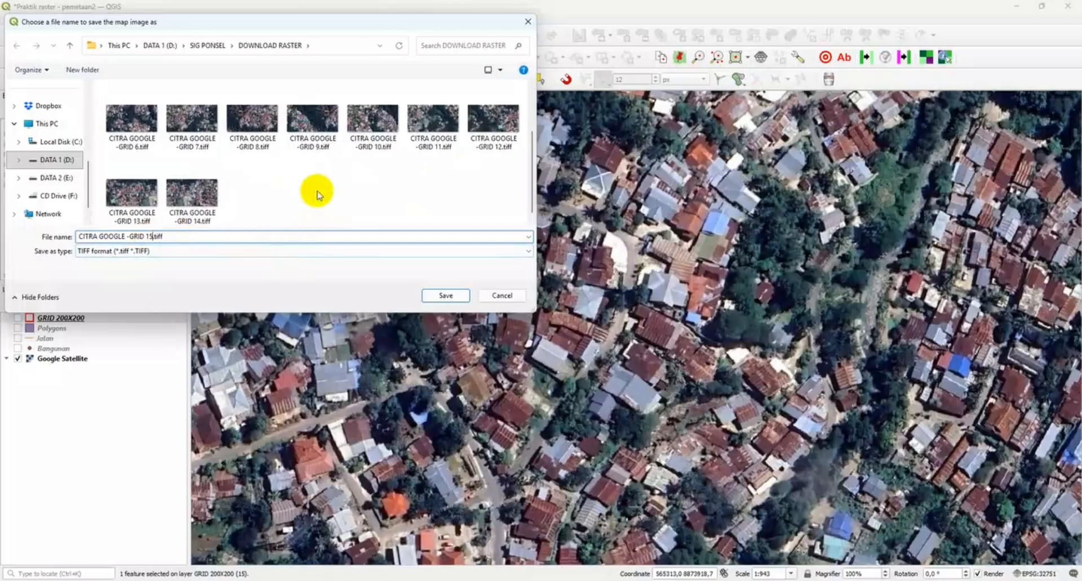
{"action": "scroll", "coordinate": [317, 195], "scroll_direction": "up", "scroll_amount": 1}
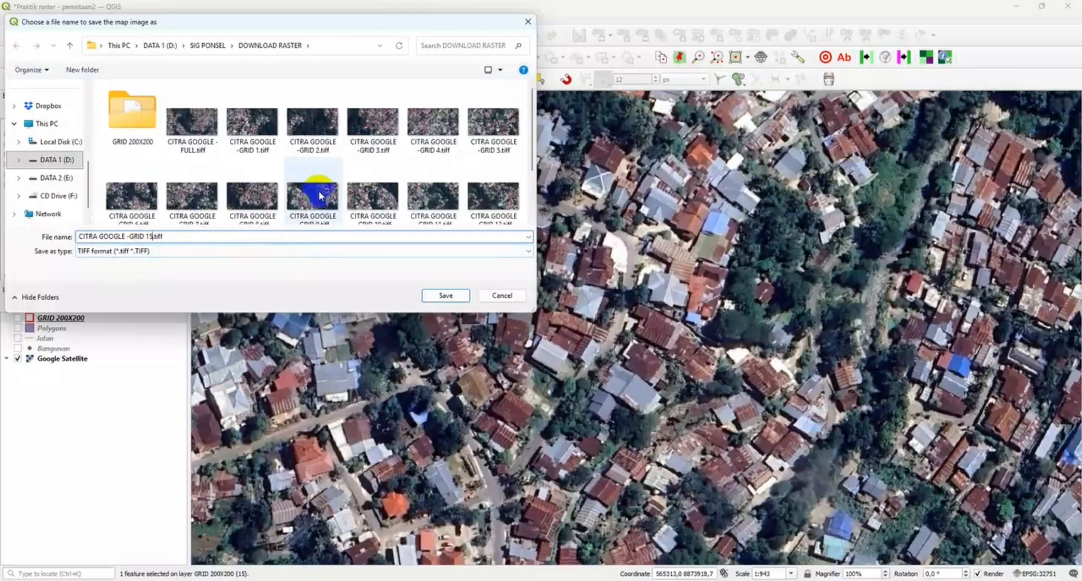
{"action": "scroll", "coordinate": [320, 196], "scroll_direction": "down", "scroll_amount": 1}
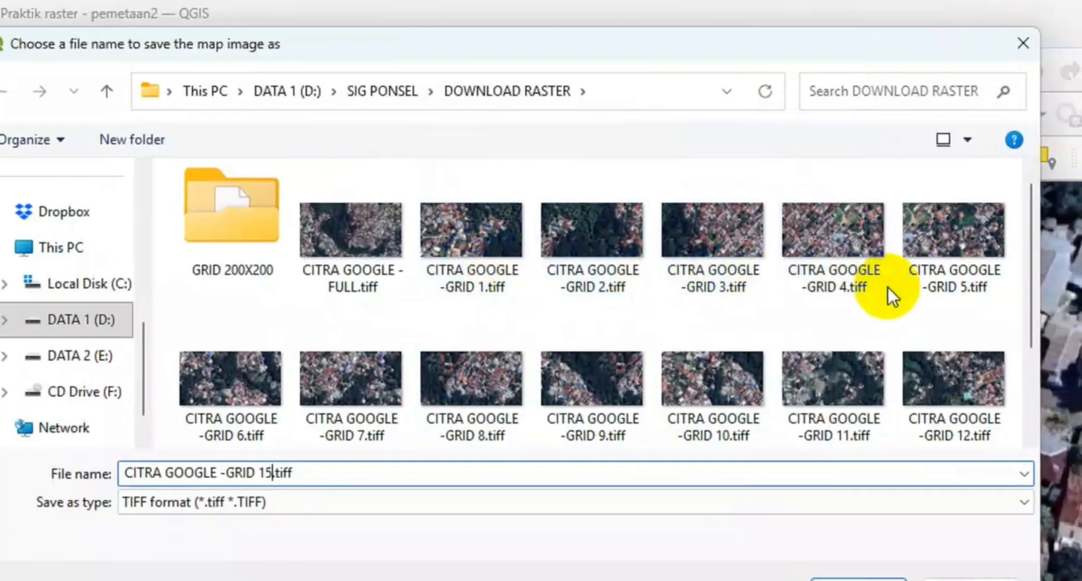
{"action": "scroll", "coordinate": [676, 344], "scroll_direction": "down", "scroll_amount": 2}
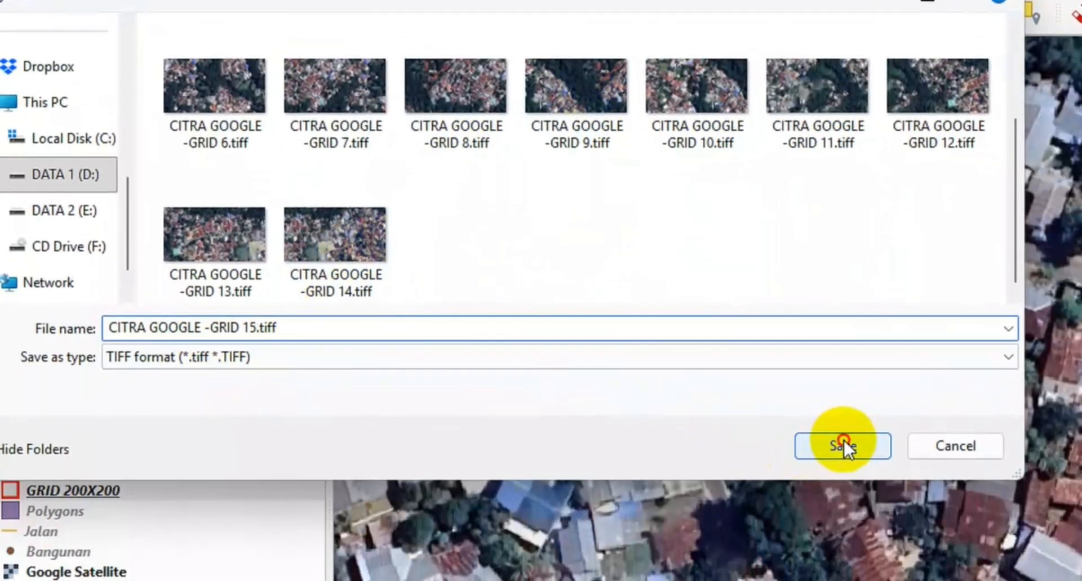
{"action": "left_click", "coordinate": [837, 554]}
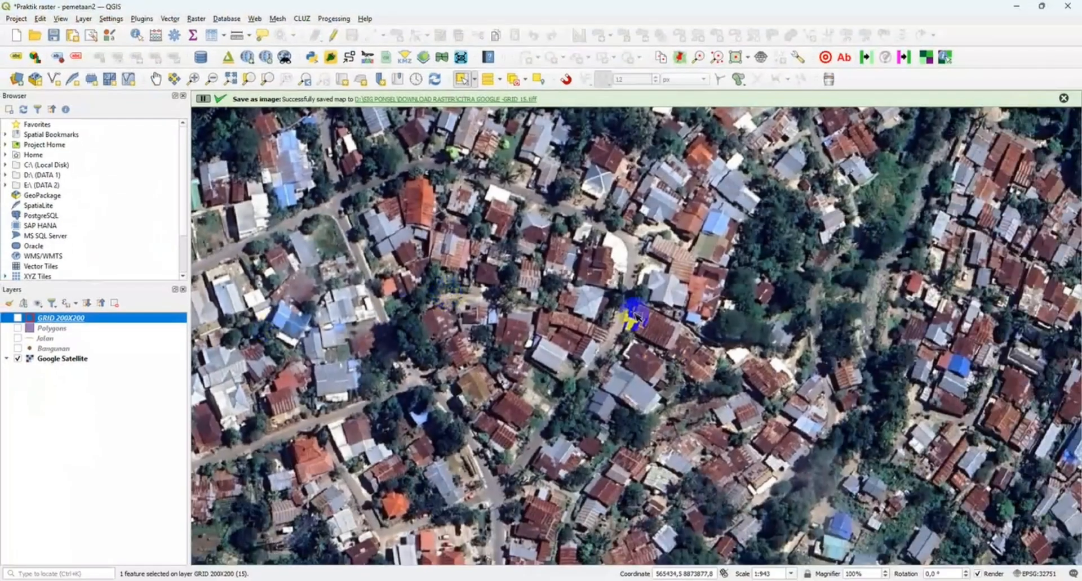
- Redisplay the GRID 200X200 layer and zoom the map out from the last exported cell
{"action": "left_click", "coordinate": [17, 318]}
{"action": "scroll", "coordinate": [503, 284], "scroll_direction": "down", "scroll_amount": 2}
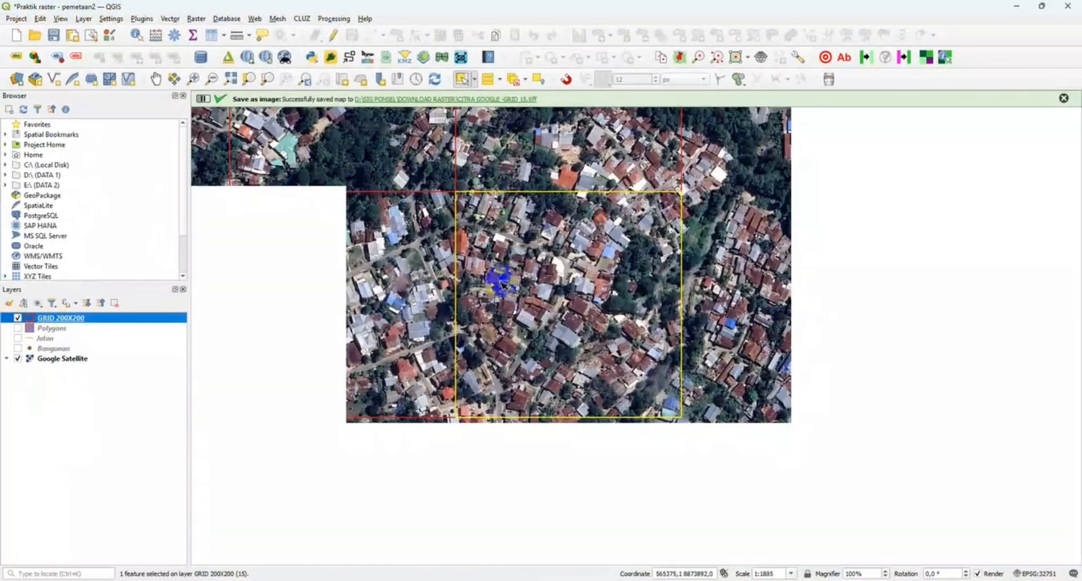
{"action": "scroll", "coordinate": [503, 285], "scroll_direction": "down", "scroll_amount": 1}
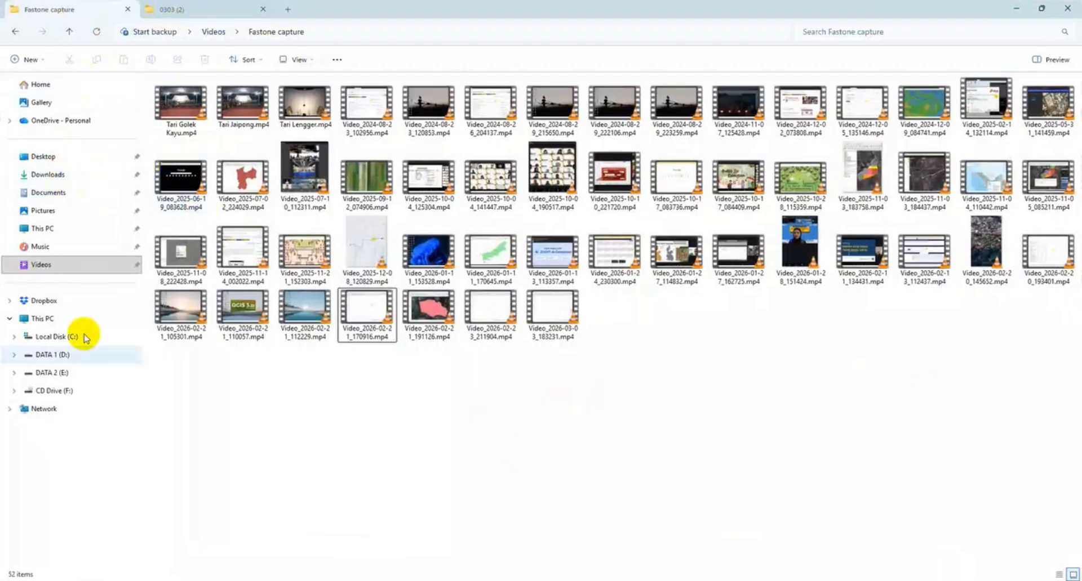
- In File Explorer, open DOWNLOAD RASTER inside SIG PONSEL on drive D and select the files CITRA GOOGLE -GRID 1.tiff through GRID 15.tiff
{"action": "left_click", "coordinate": [53, 355]}
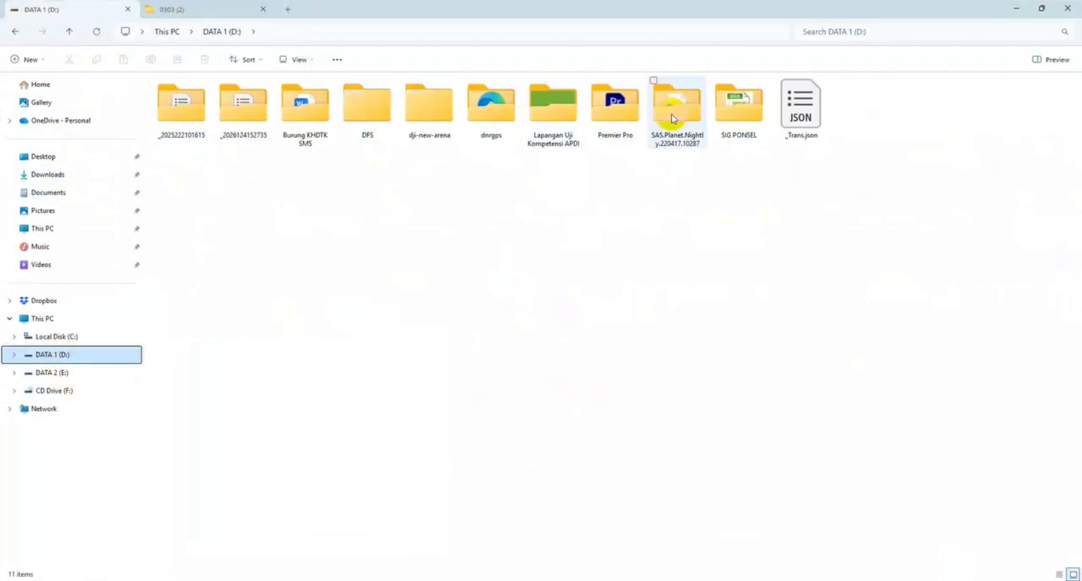
{"action": "double_click", "coordinate": [719, 112]}
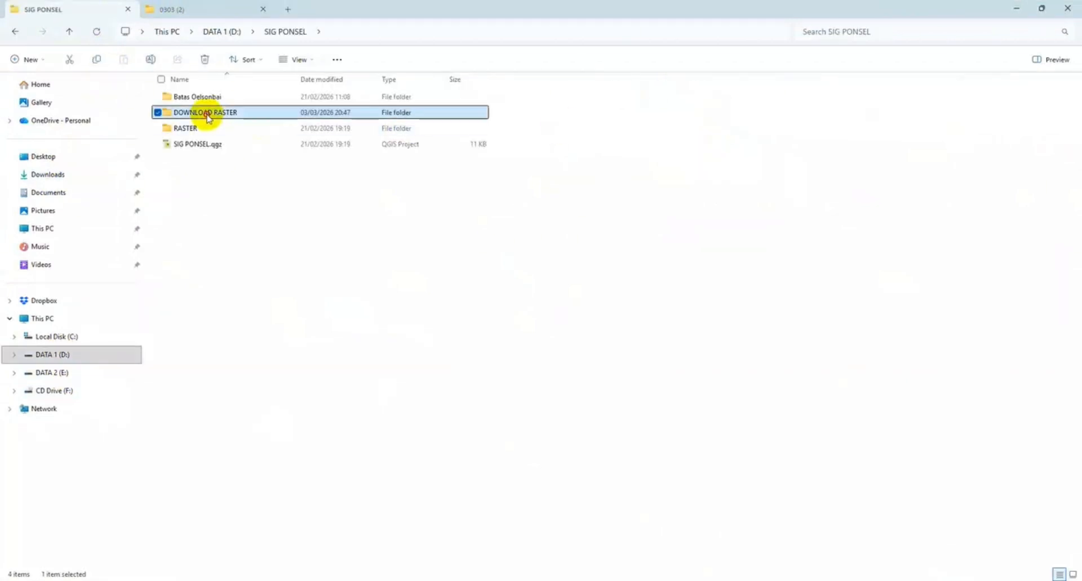
{"action": "double_click", "coordinate": [206, 112]}
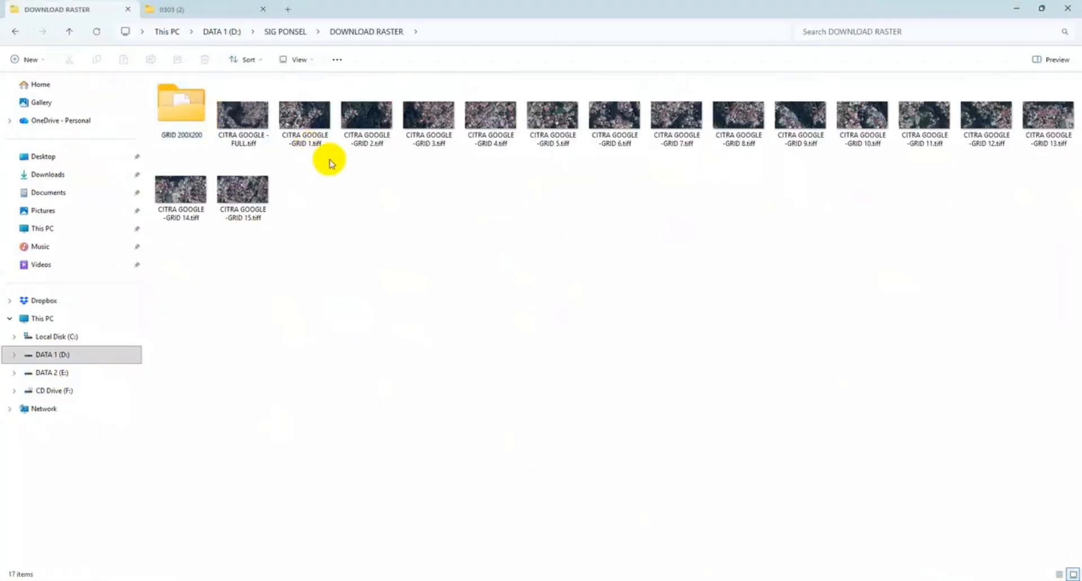
{"action": "left_click", "coordinate": [316, 140]}
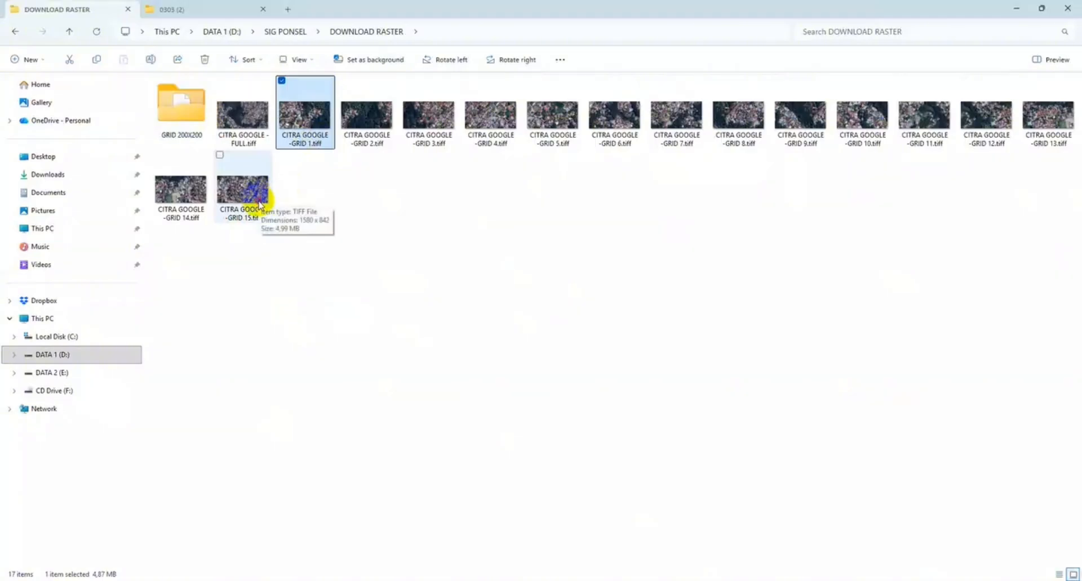
{"action": "left_click", "coordinate": [259, 204], "text": "shift"}
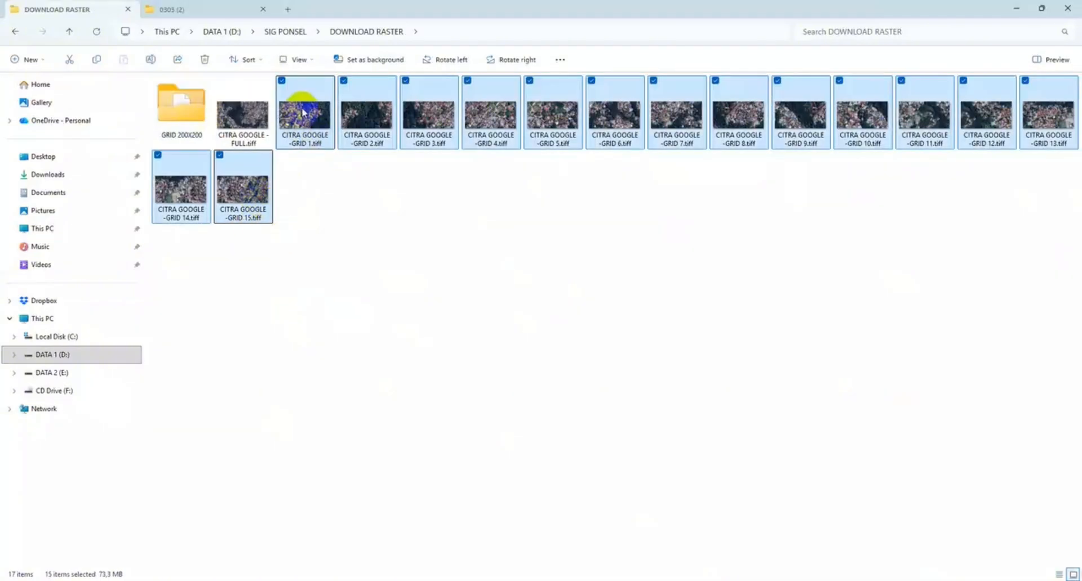